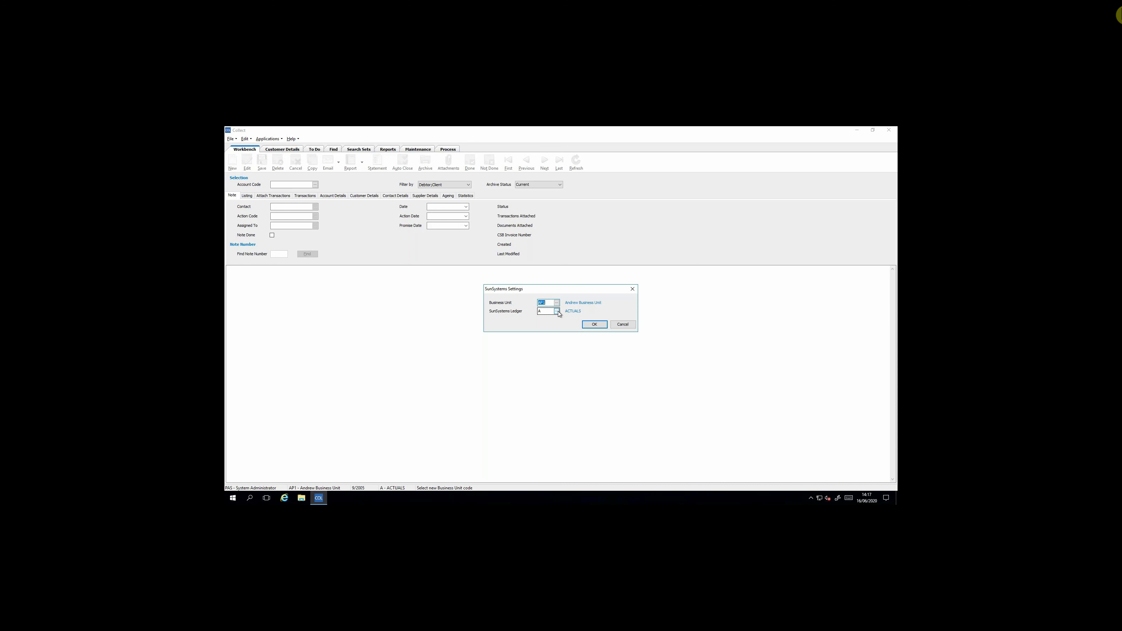
Step: View the ledger codes available for the SunSystems ledger setting and dismiss the settings
click(557, 312)
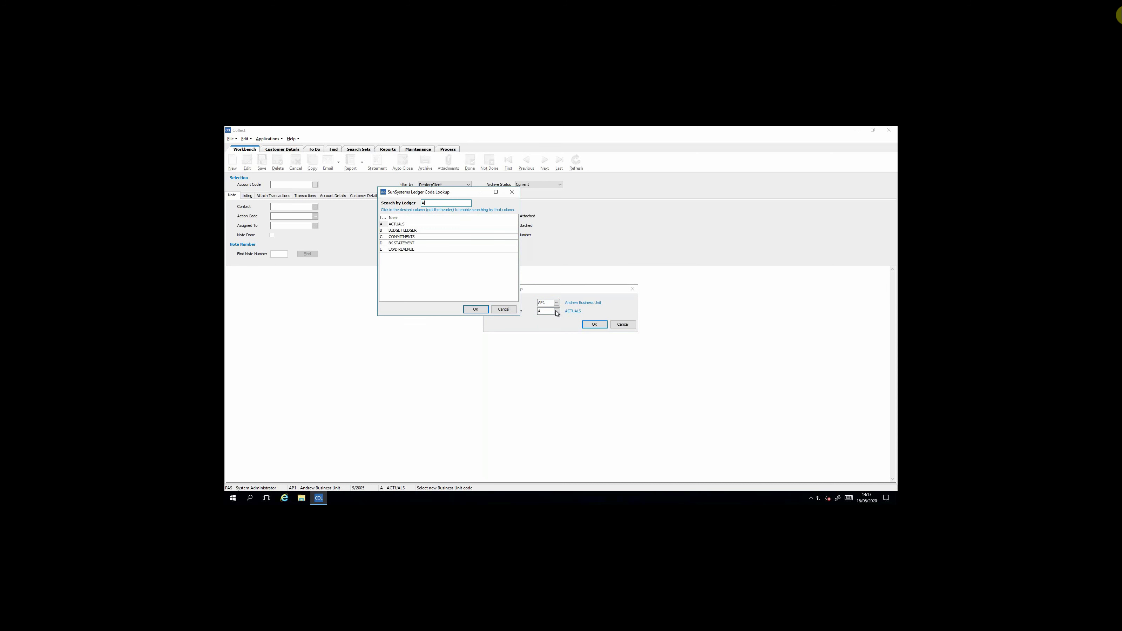
click(503, 309)
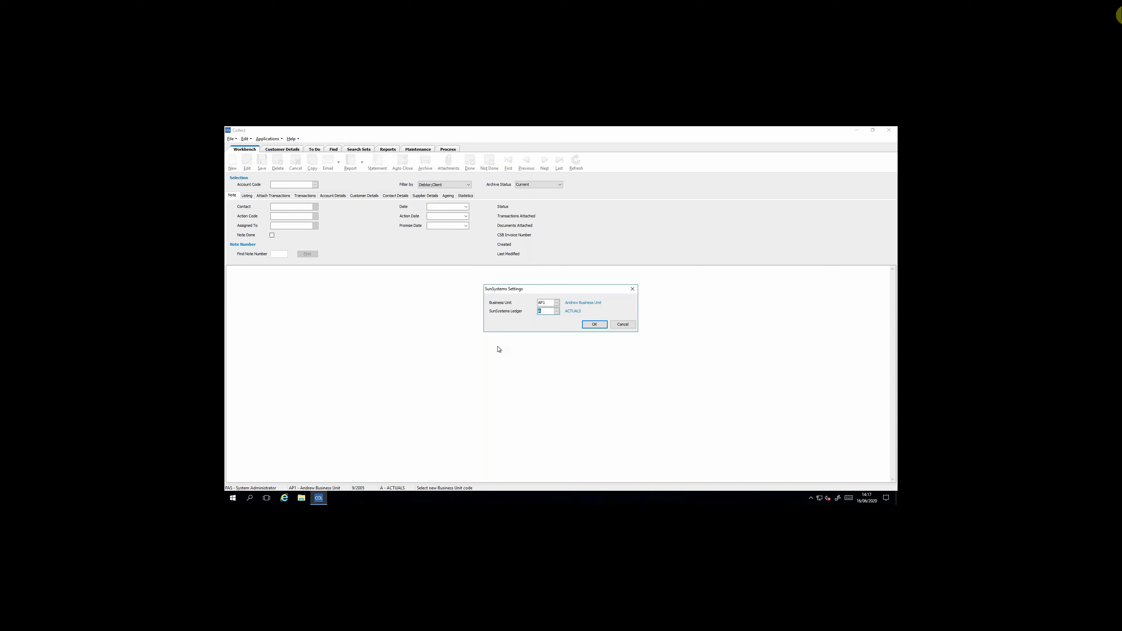
click(622, 325)
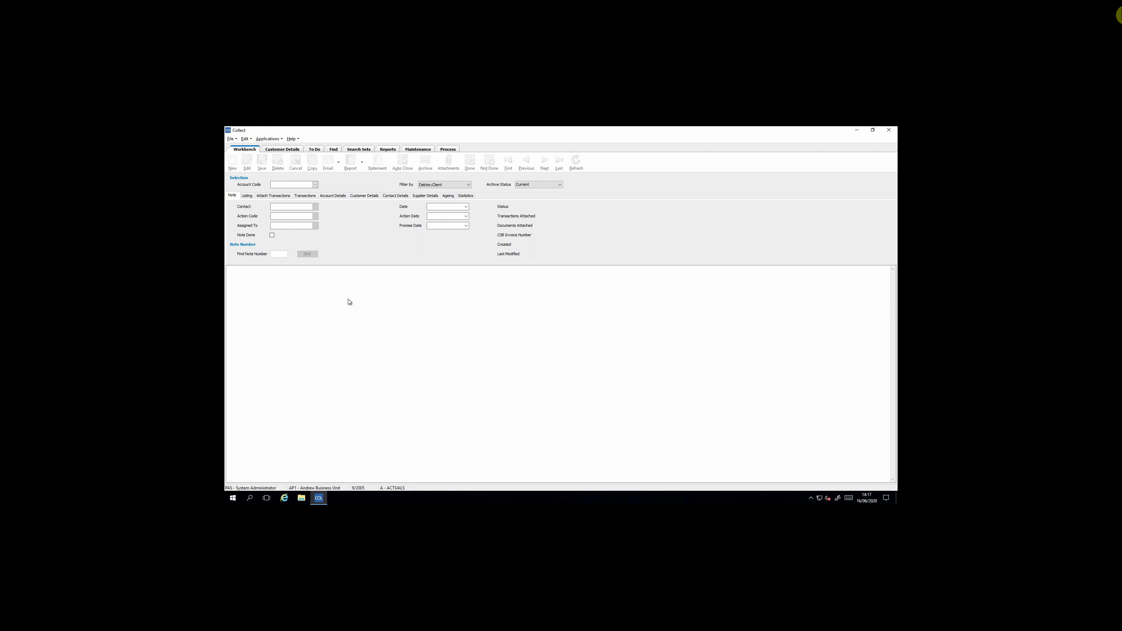
Step: Open the account code lookup and sort the accounts by account name, followed by account code
click(315, 185)
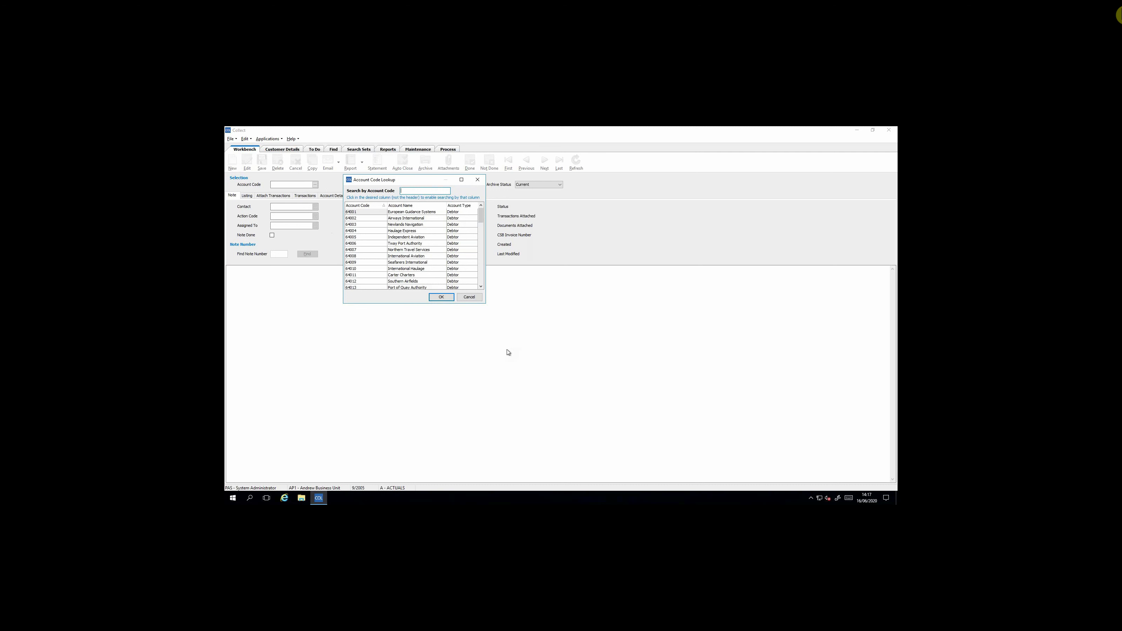
click(367, 211)
click(459, 205)
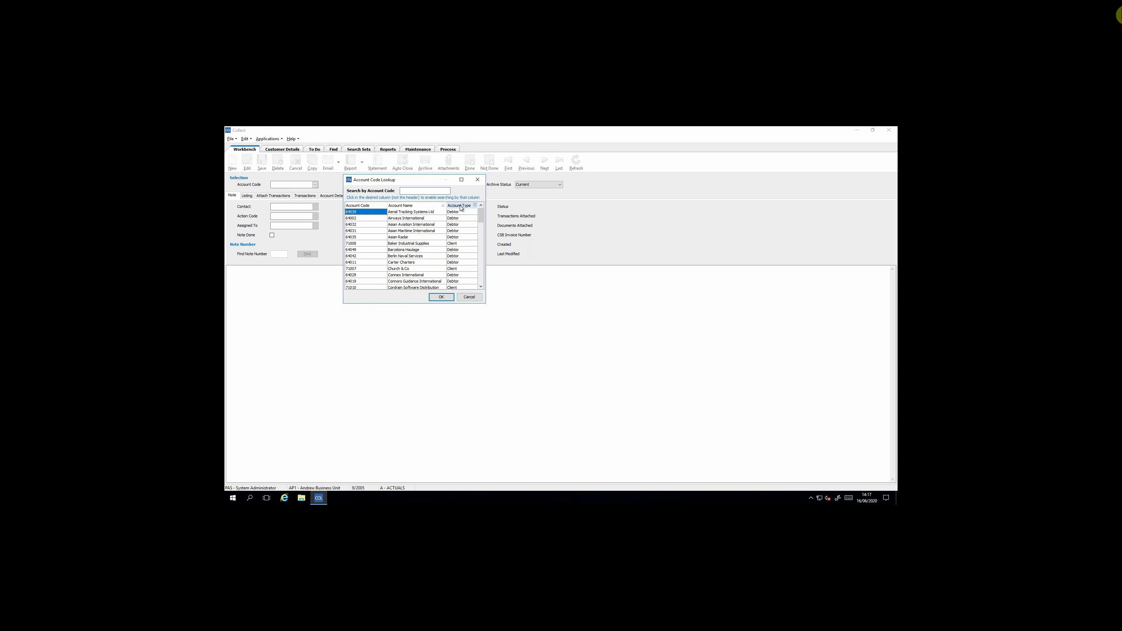
click(363, 206)
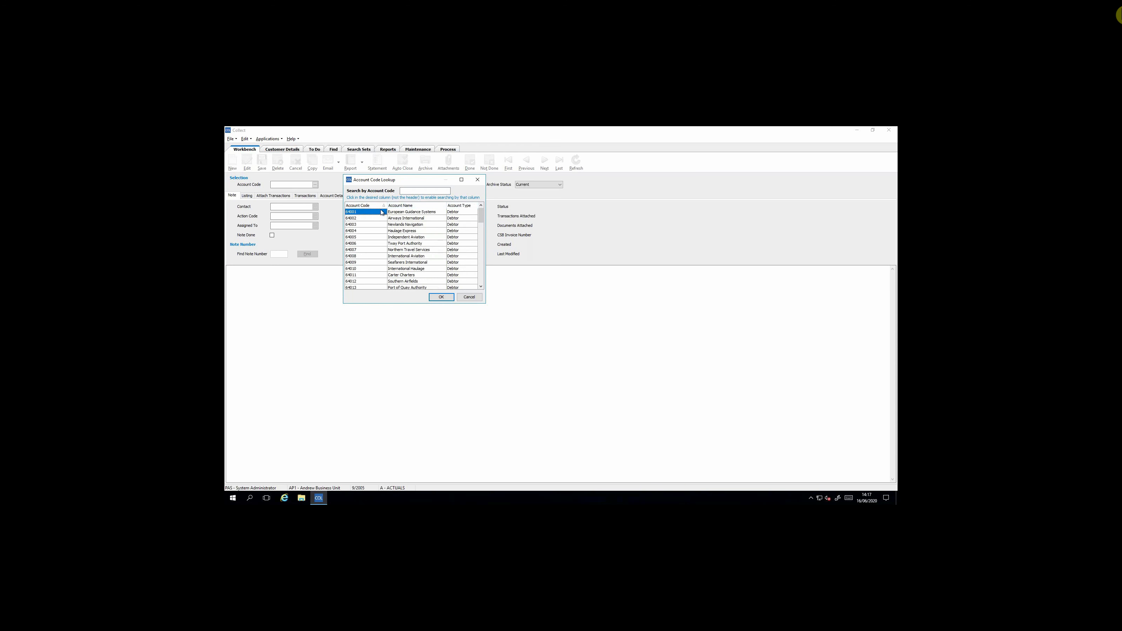
Step: Examine the custom filter conditions available for the Account Code column and cancel the filter
click(385, 206)
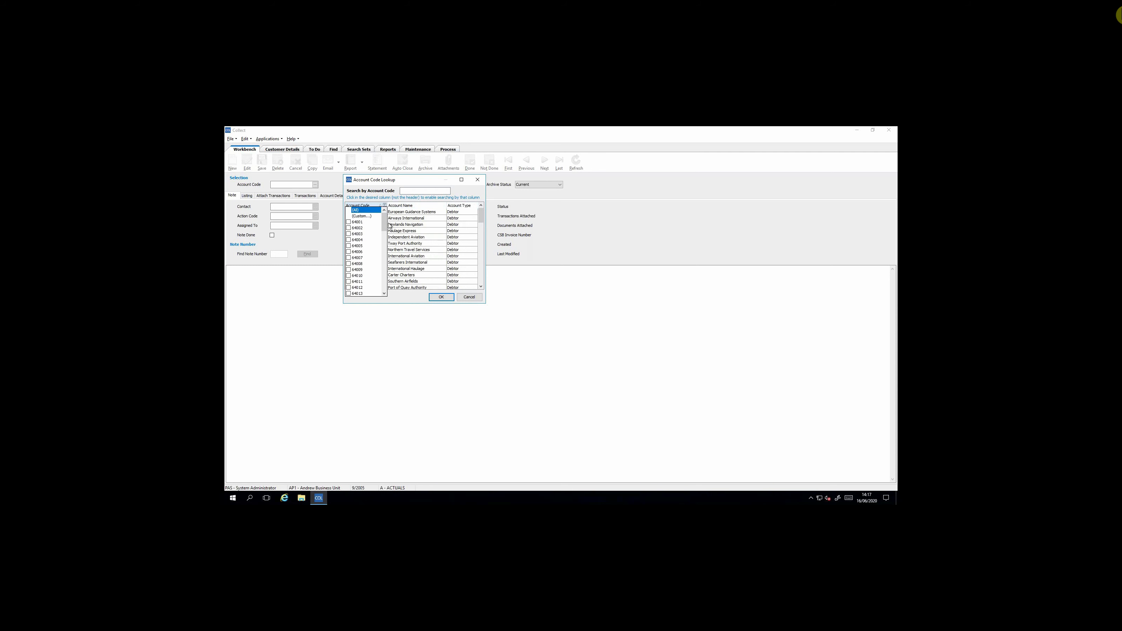
click(361, 216)
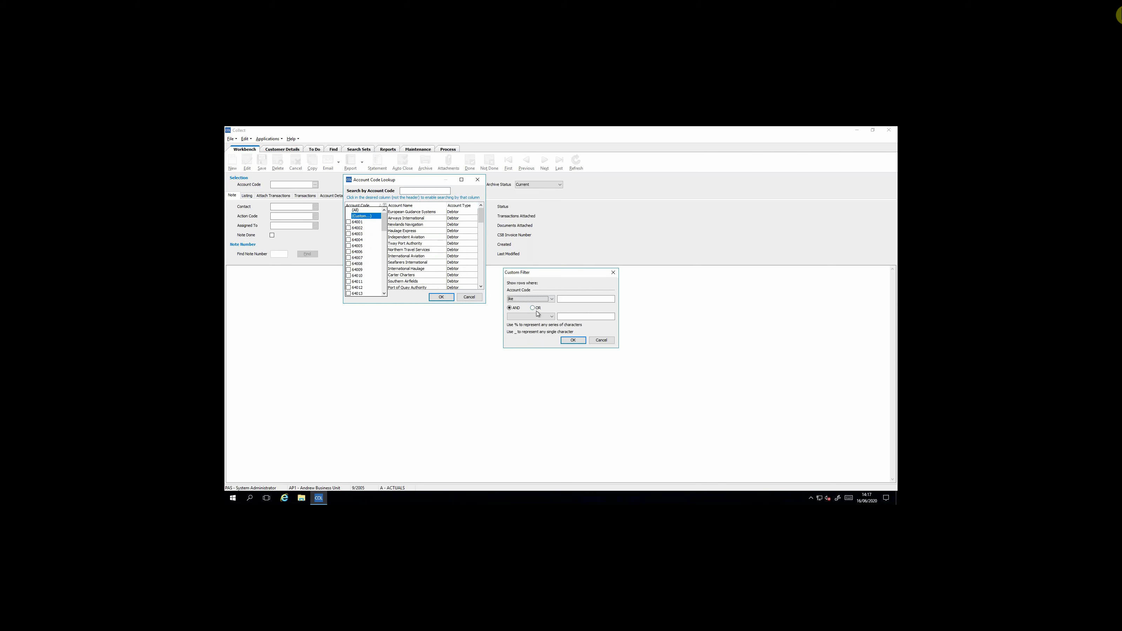
click(571, 299)
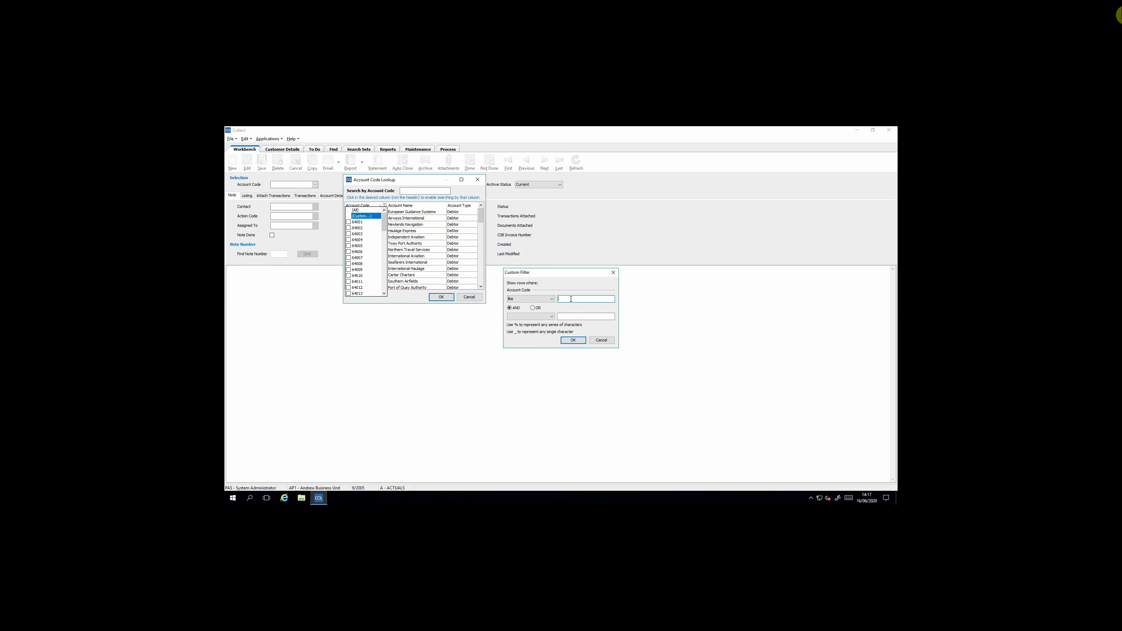
click(525, 300)
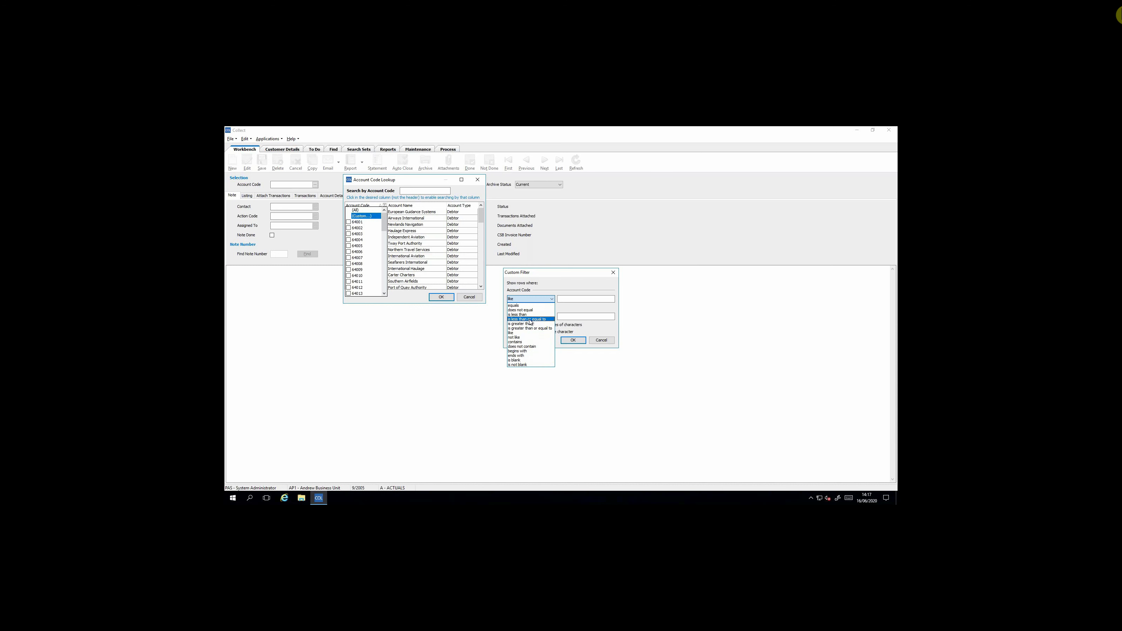
click(601, 340)
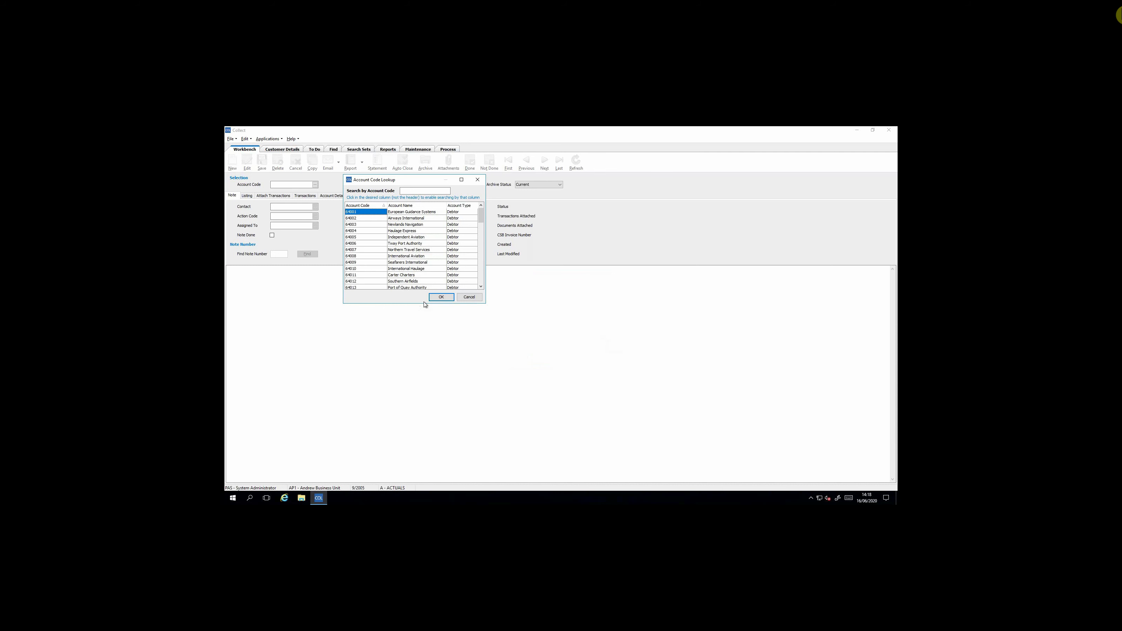
Step: Load the European Guidance Systems account and look up the Customer Type codes in its customer details
double_click(361, 215)
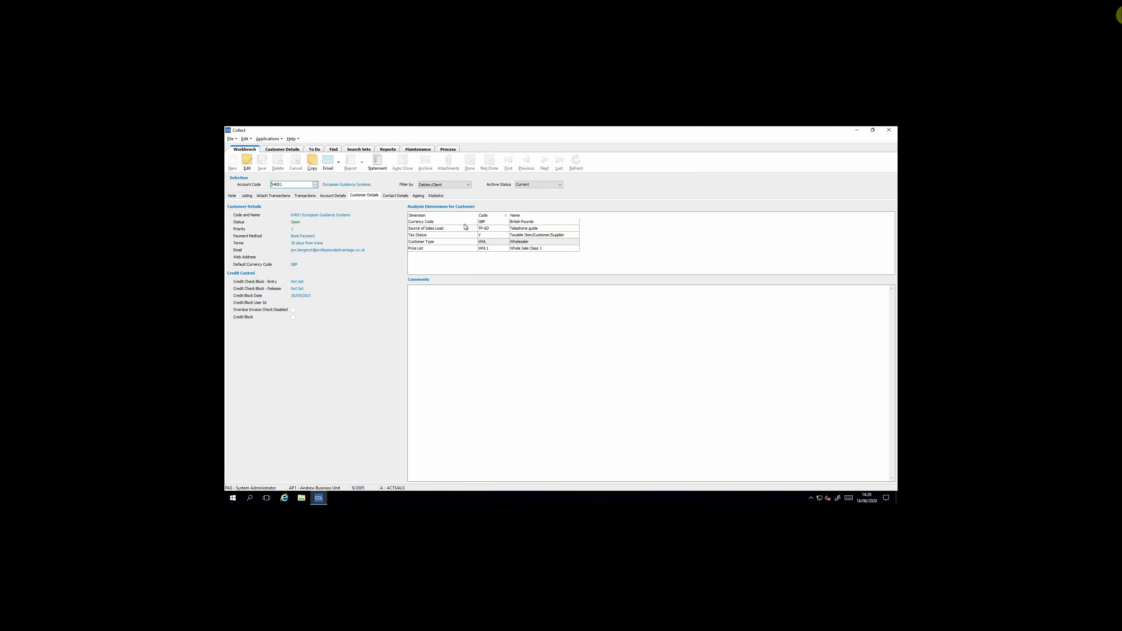
click(491, 242)
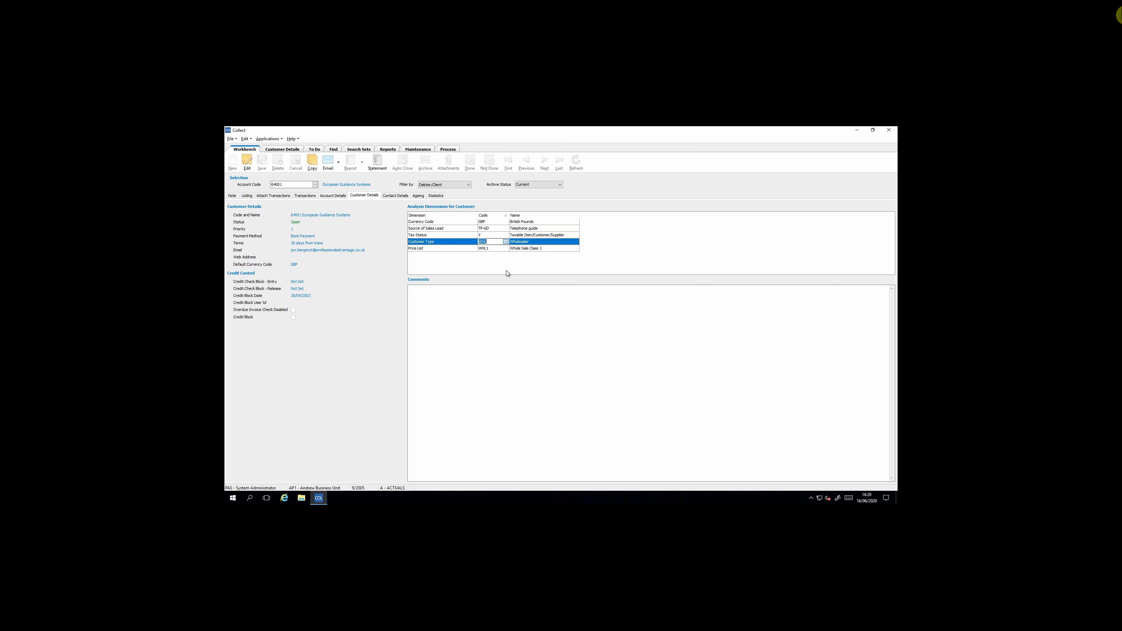
key(F4)
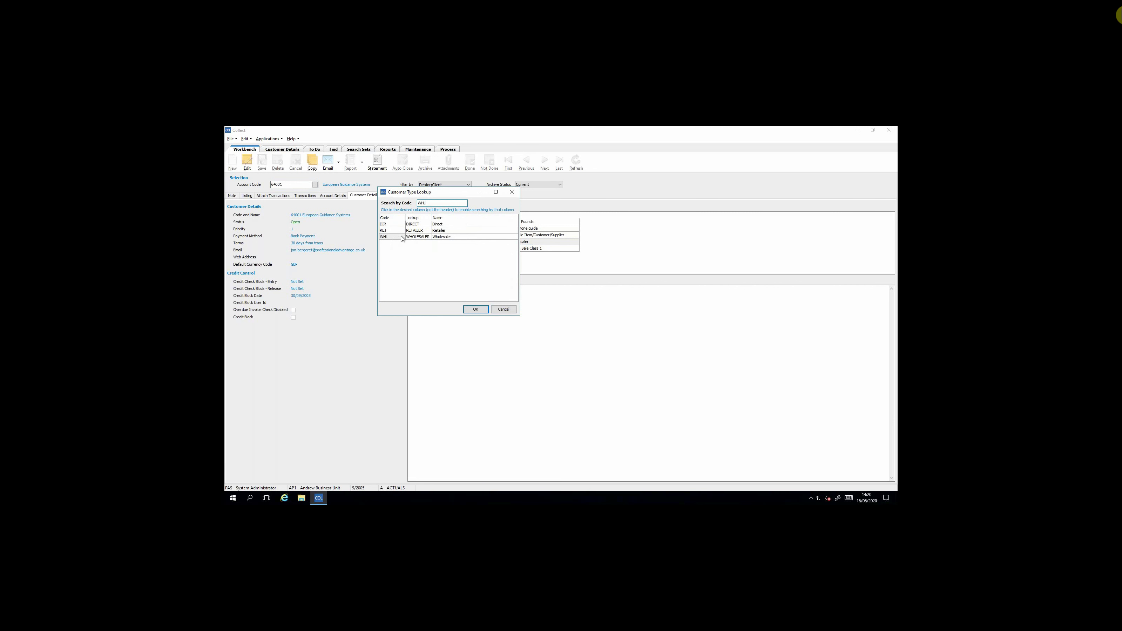
key(Tab)
key(Return)
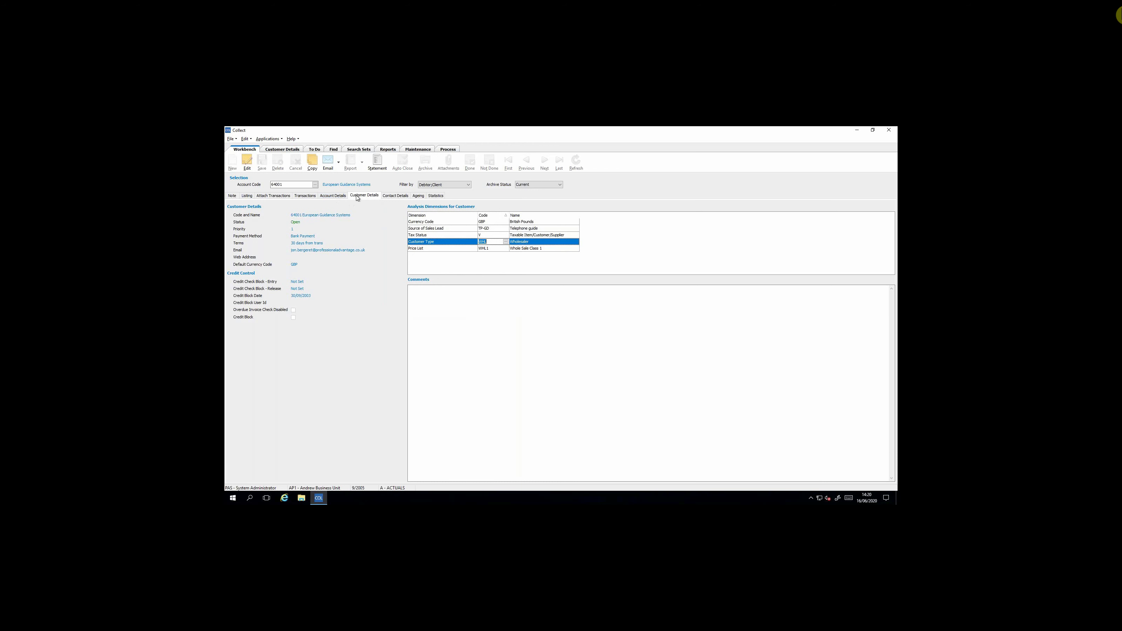
Step: View the Business Type codes available among the account's analysis dimensions and close the lookup
click(335, 197)
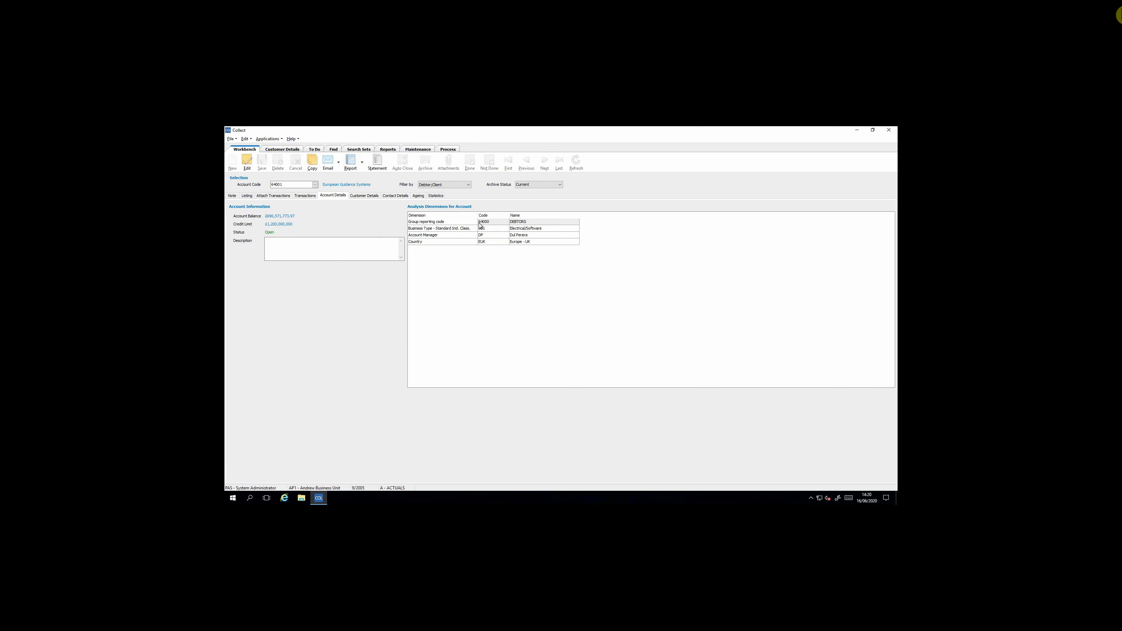
click(495, 231)
click(506, 228)
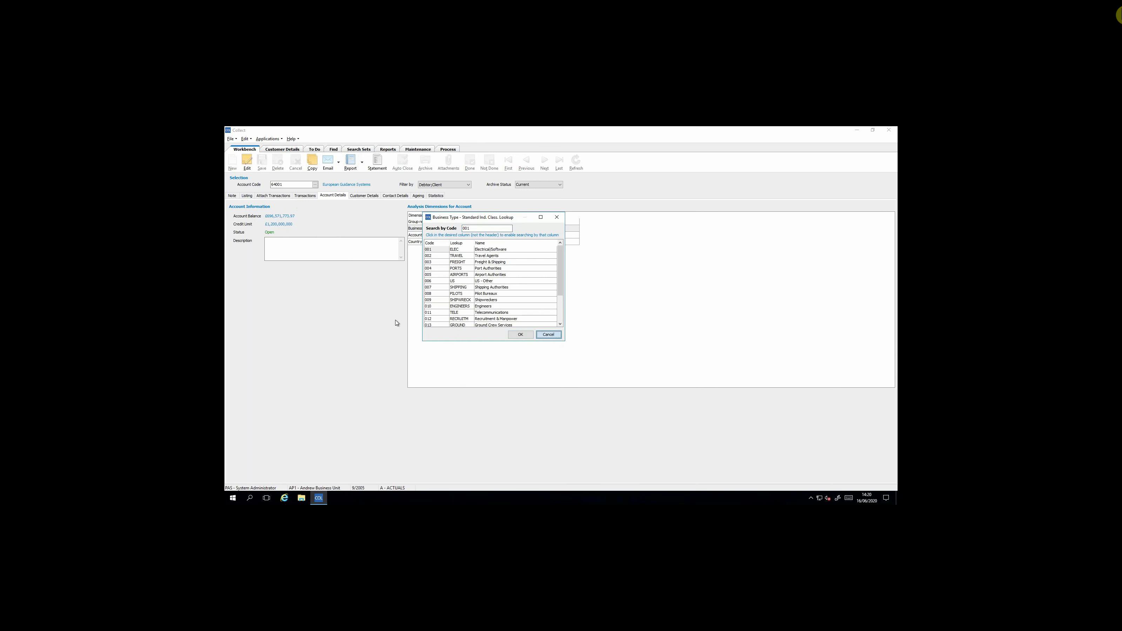
click(548, 337)
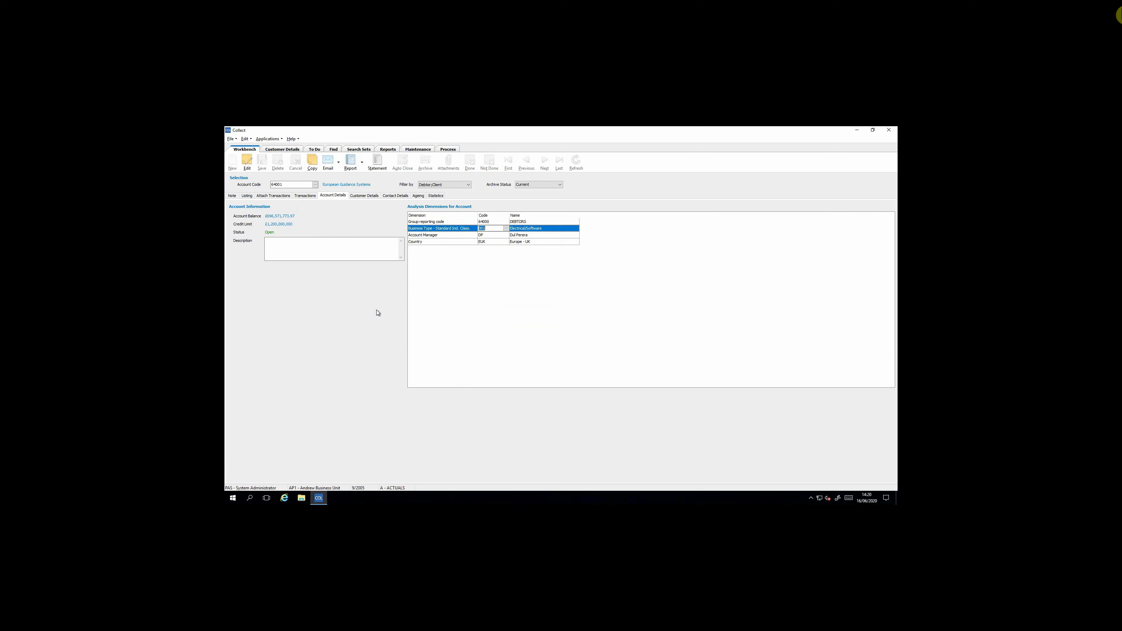
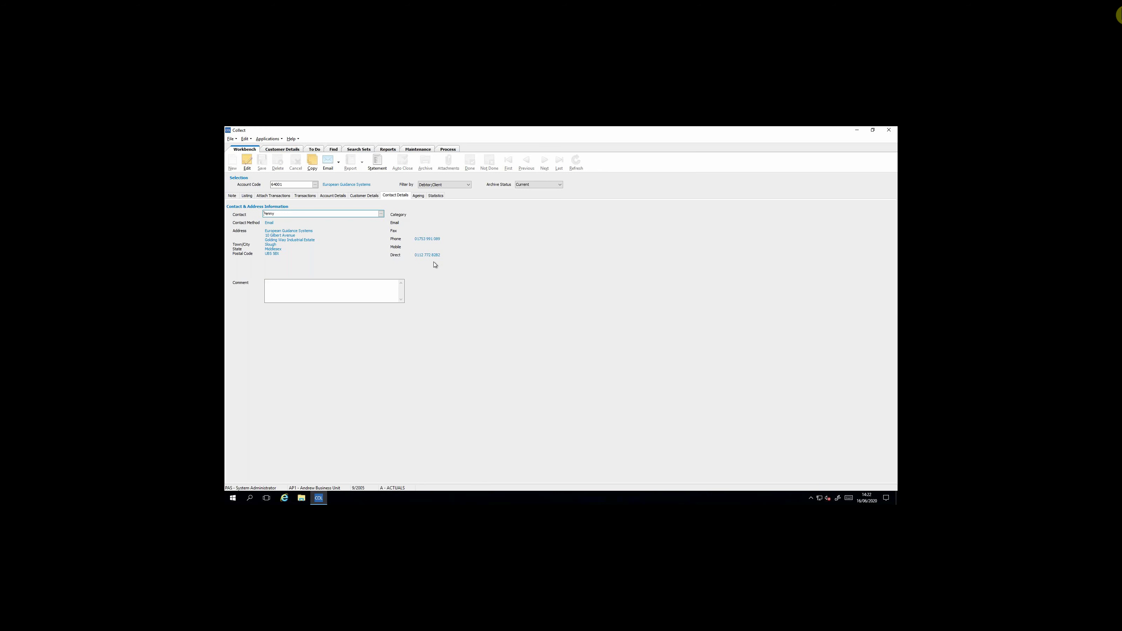
Step: Show the account's ageing summary and examine which columns can be included in its grid
click(418, 195)
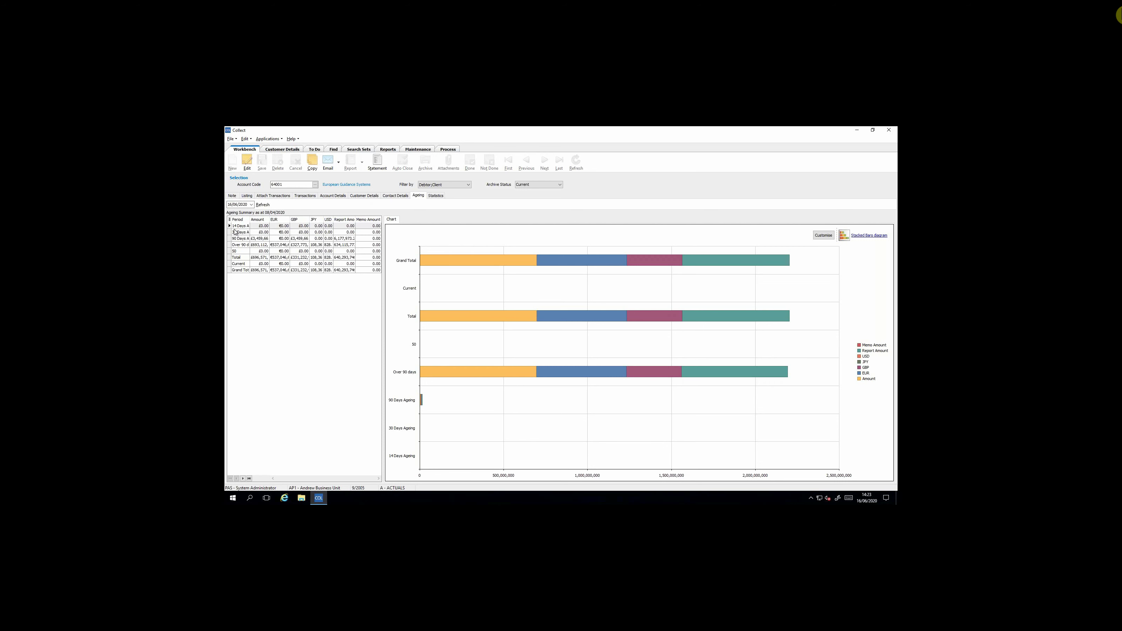
click(229, 220)
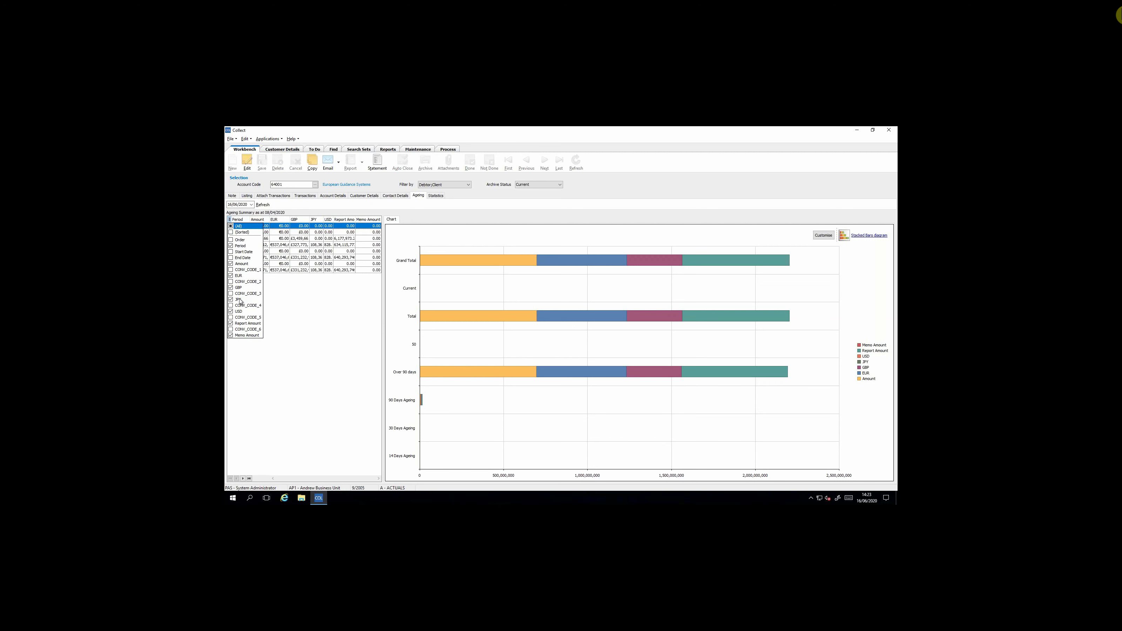
click(312, 299)
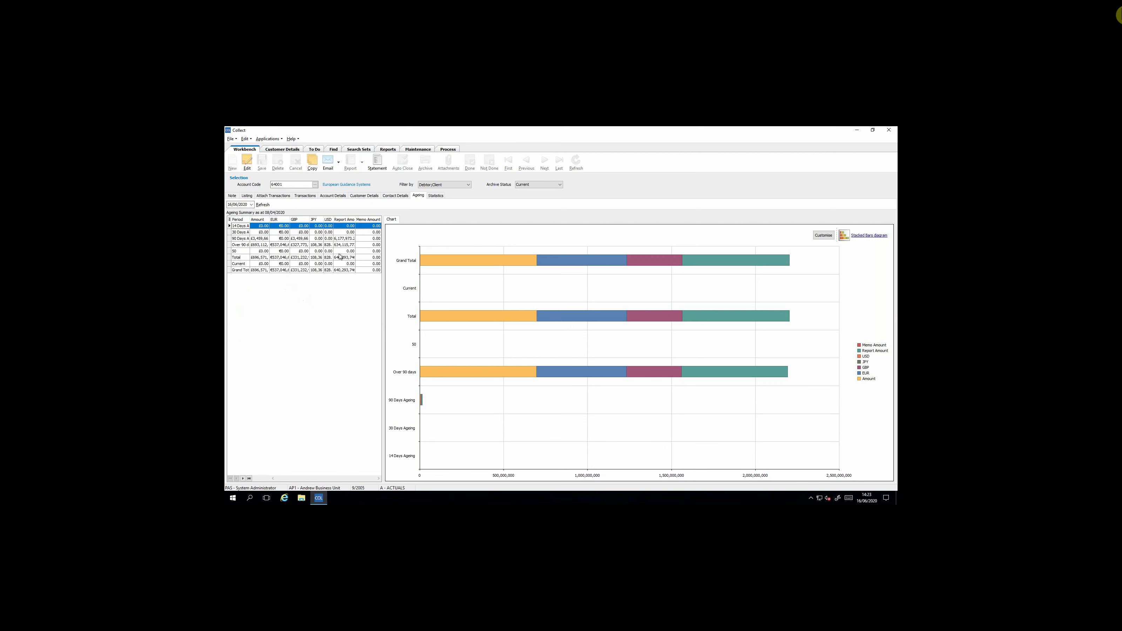
Step: Try the area and pie diagrams for the ageing chart and set it to Stacked Area diagram
mouse_move(546, 356)
click(869, 235)
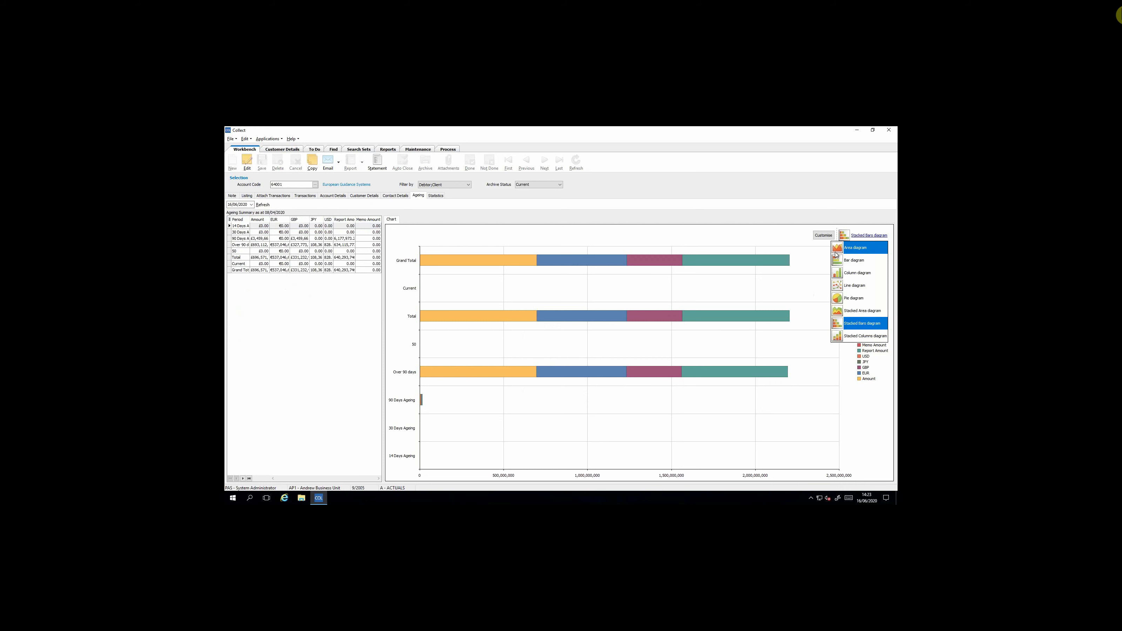
click(834, 259)
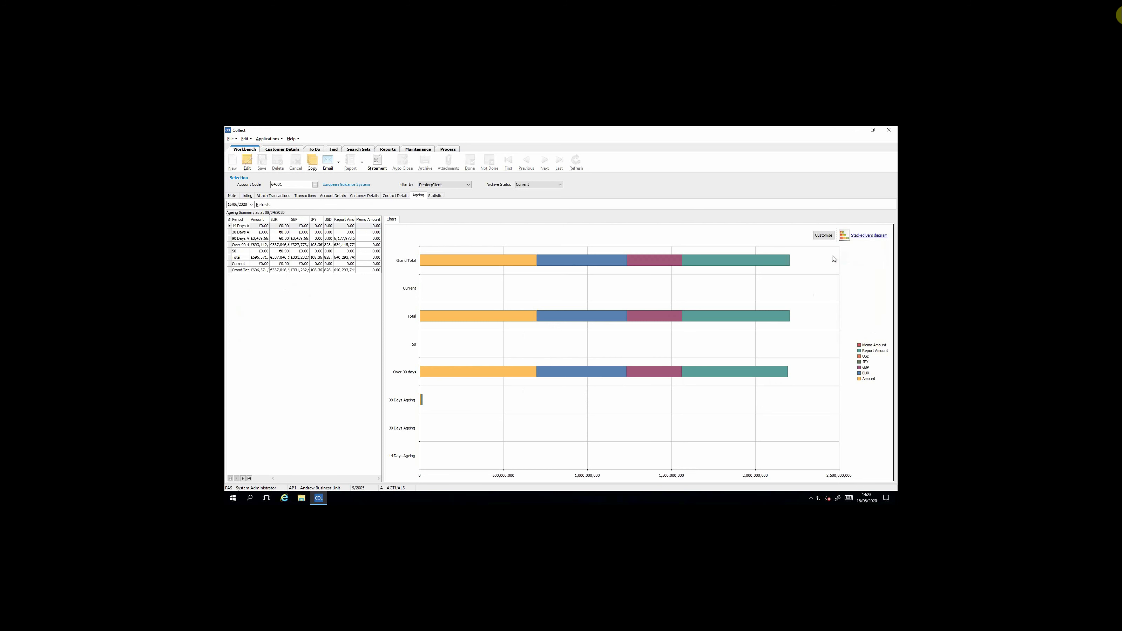
click(870, 236)
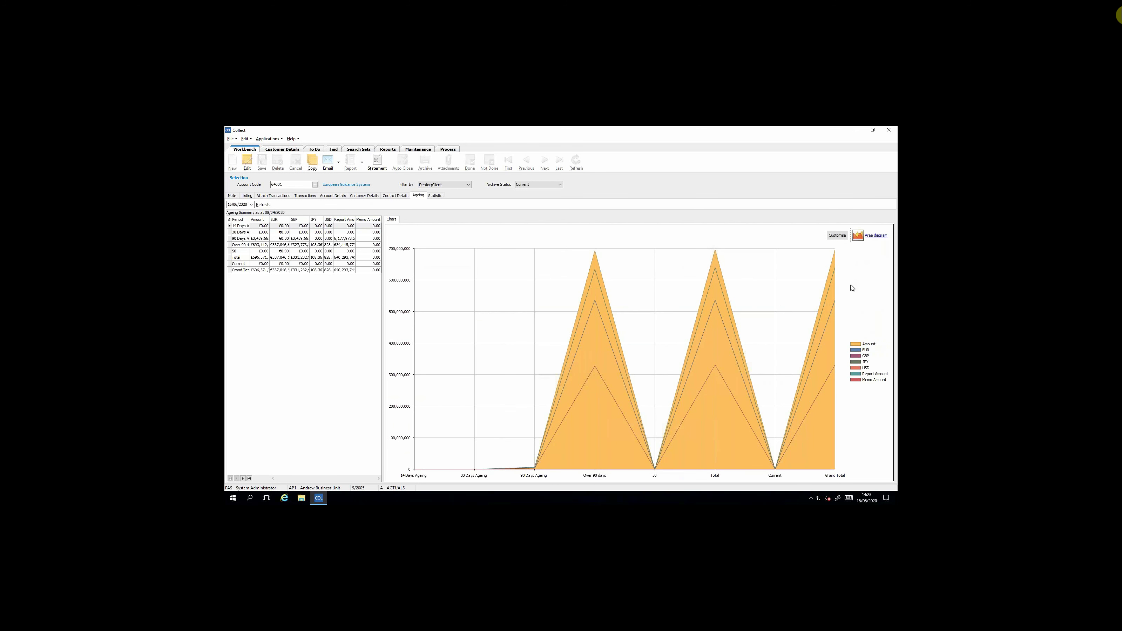
click(848, 300)
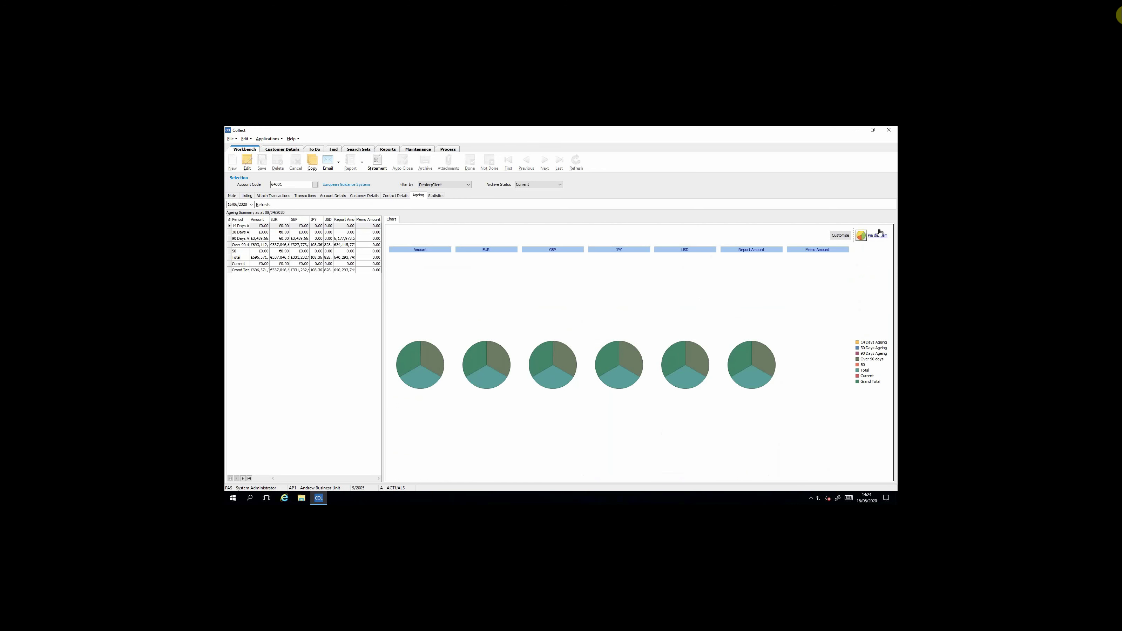
click(870, 236)
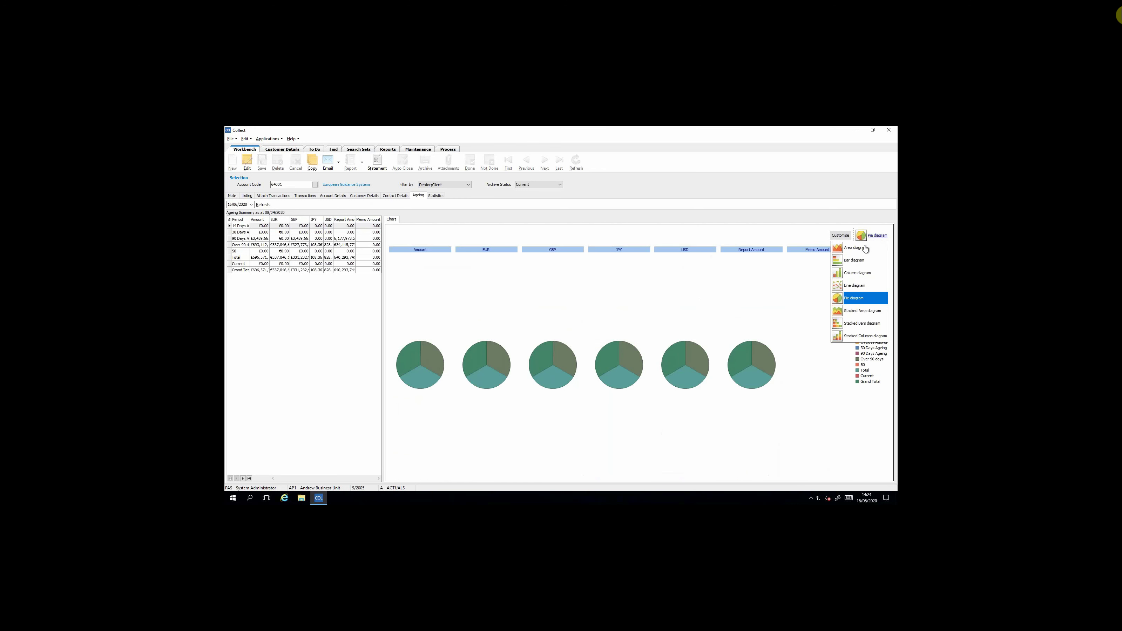
click(840, 316)
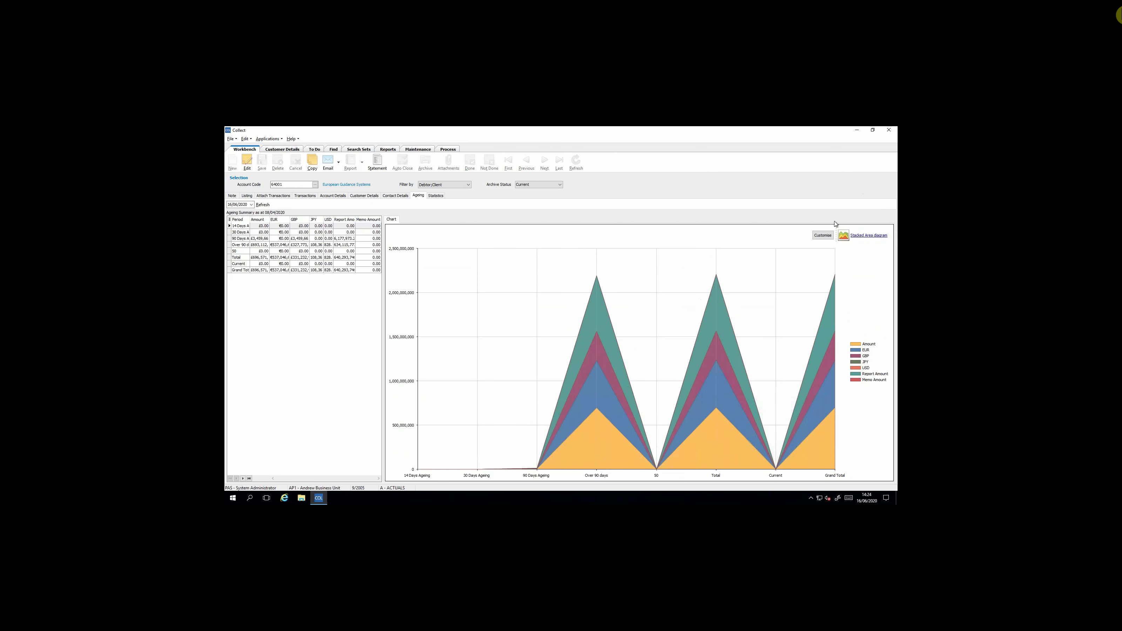
Step: Examine the ageing chart's series and legend customization options and close them
click(827, 239)
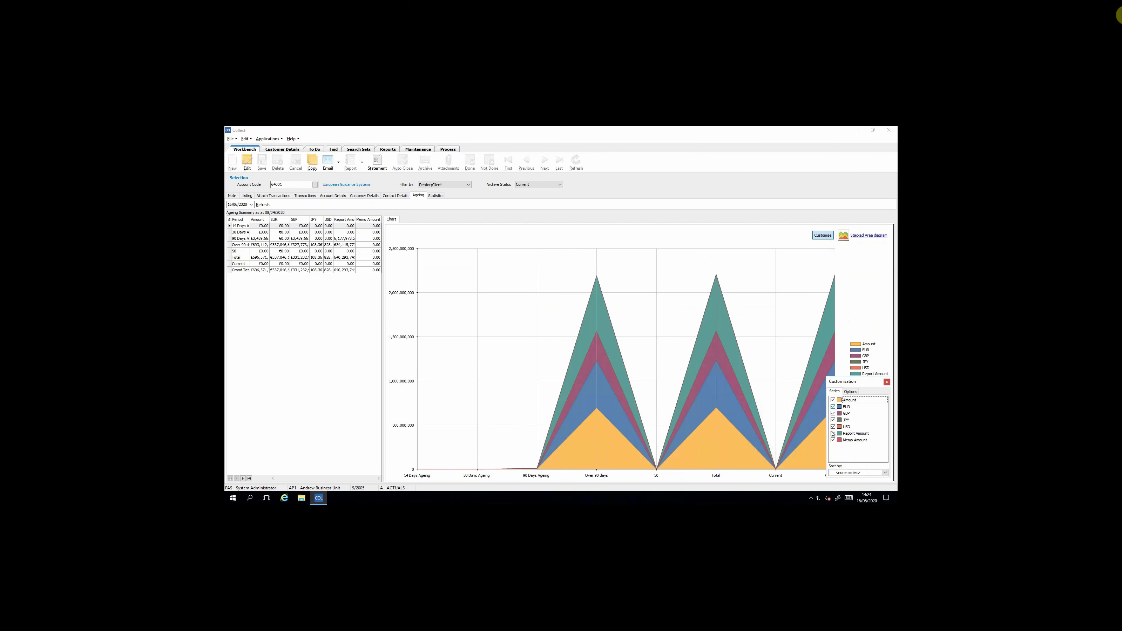
click(851, 393)
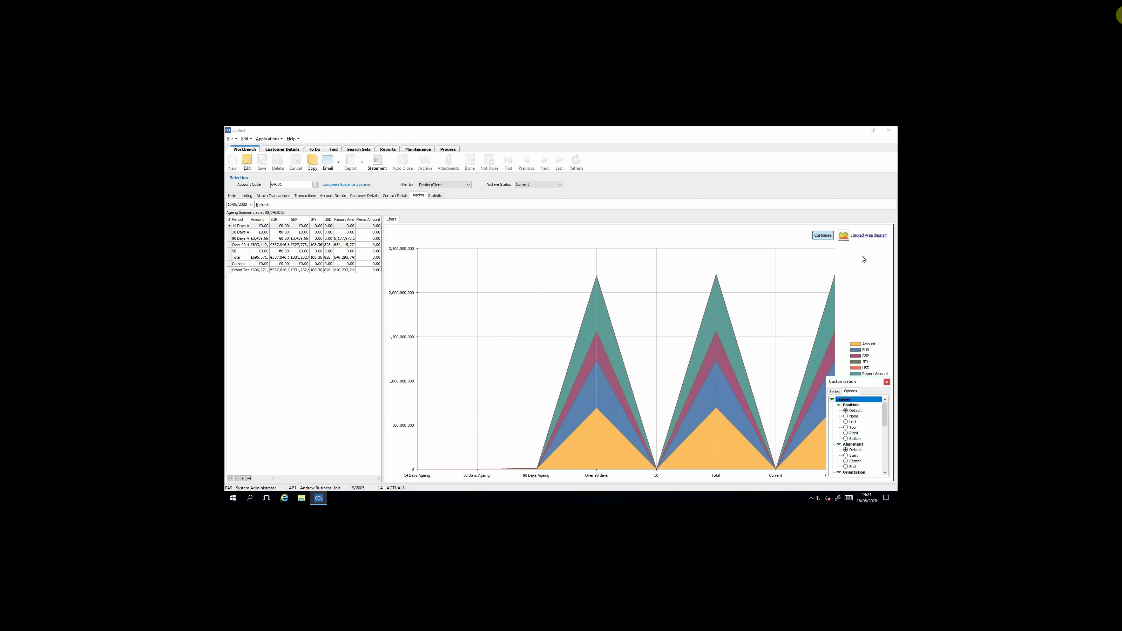
click(887, 382)
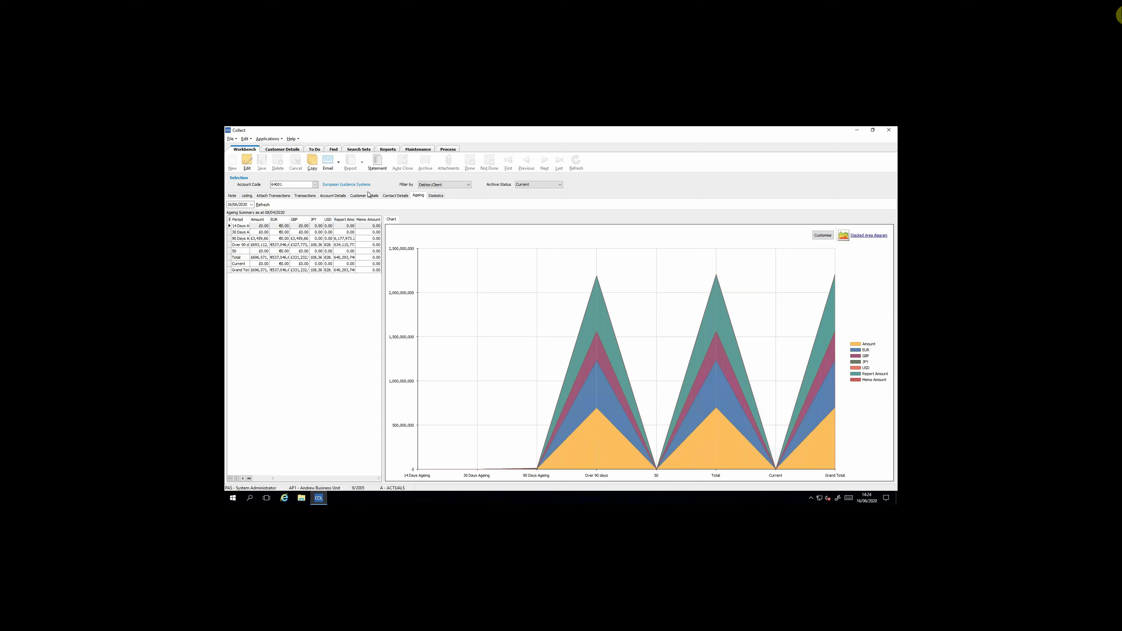
Step: Review the account statistics and list the unallocated transactions behind the Over 90 days ageing period
click(436, 196)
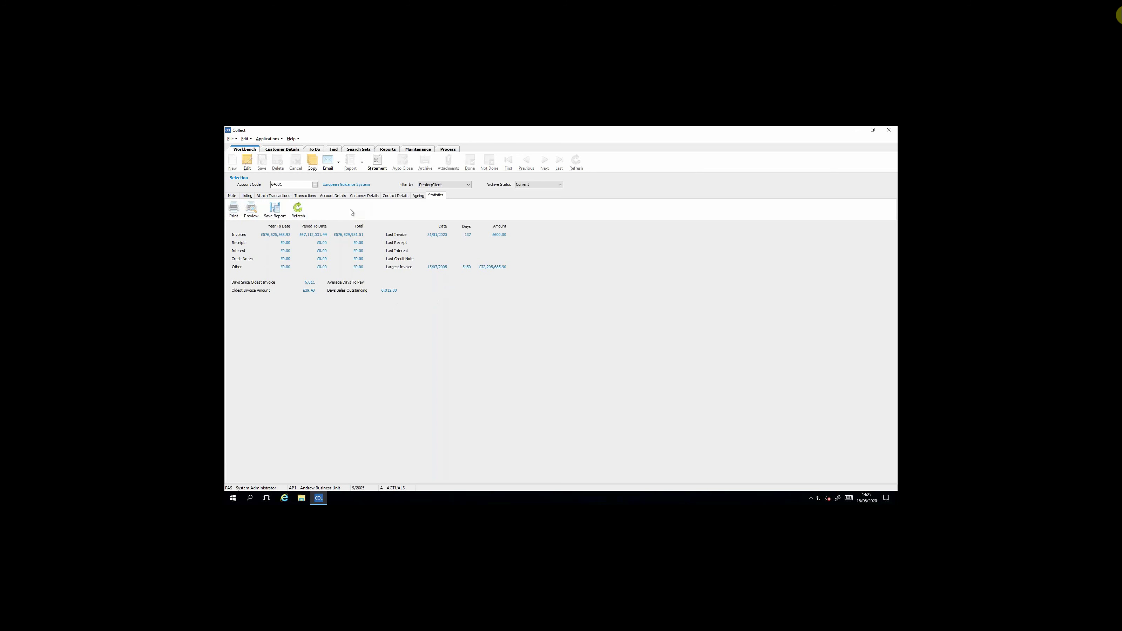
click(418, 196)
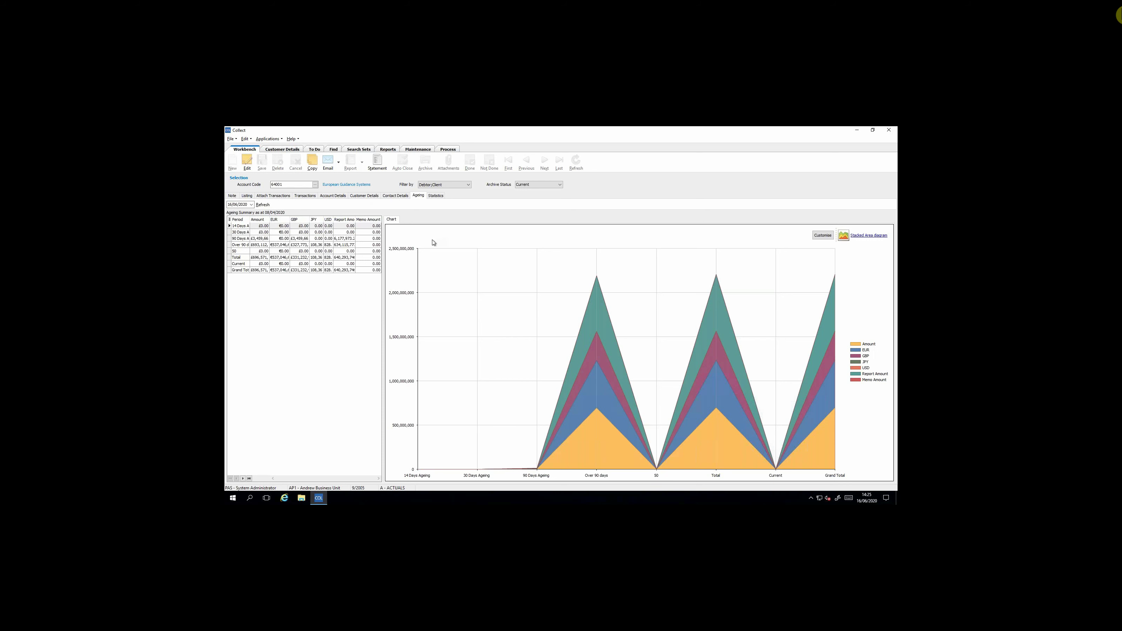
click(260, 246)
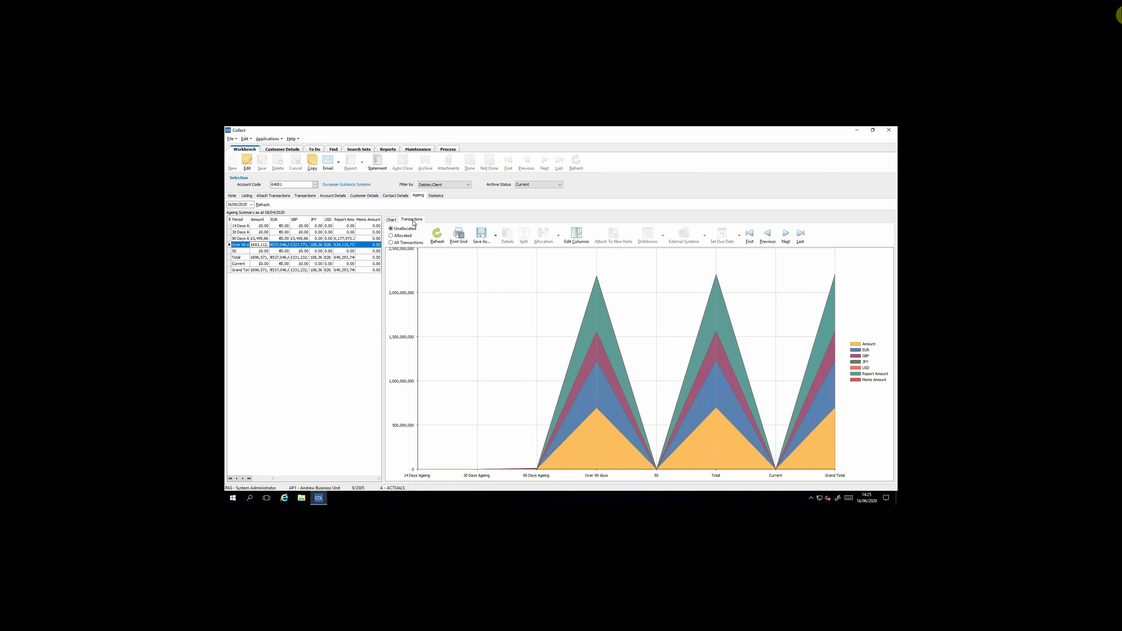
click(412, 221)
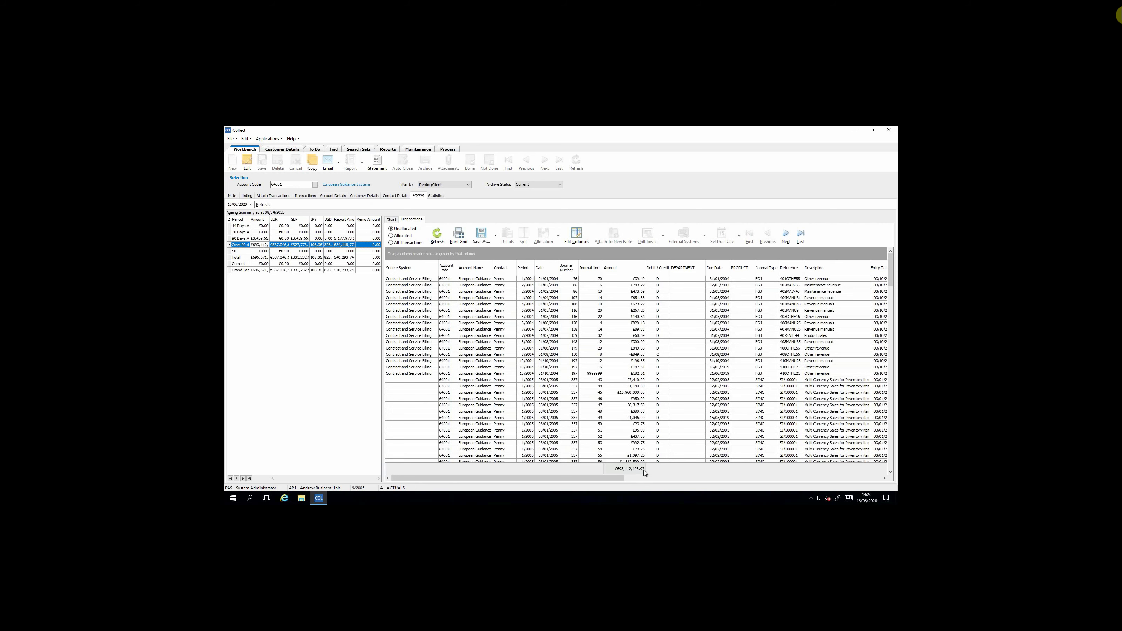
Step: Select a period 4/2004 Revenue manuals transaction and review the remaining columns across the transactions grid
click(483, 299)
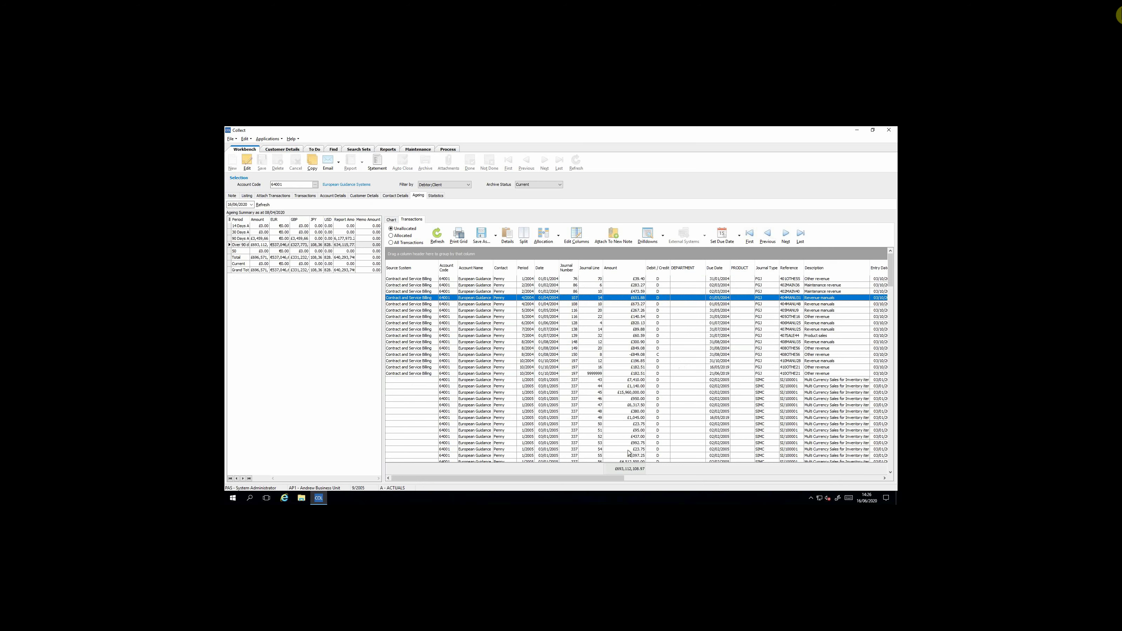
drag(605, 482, 795, 468)
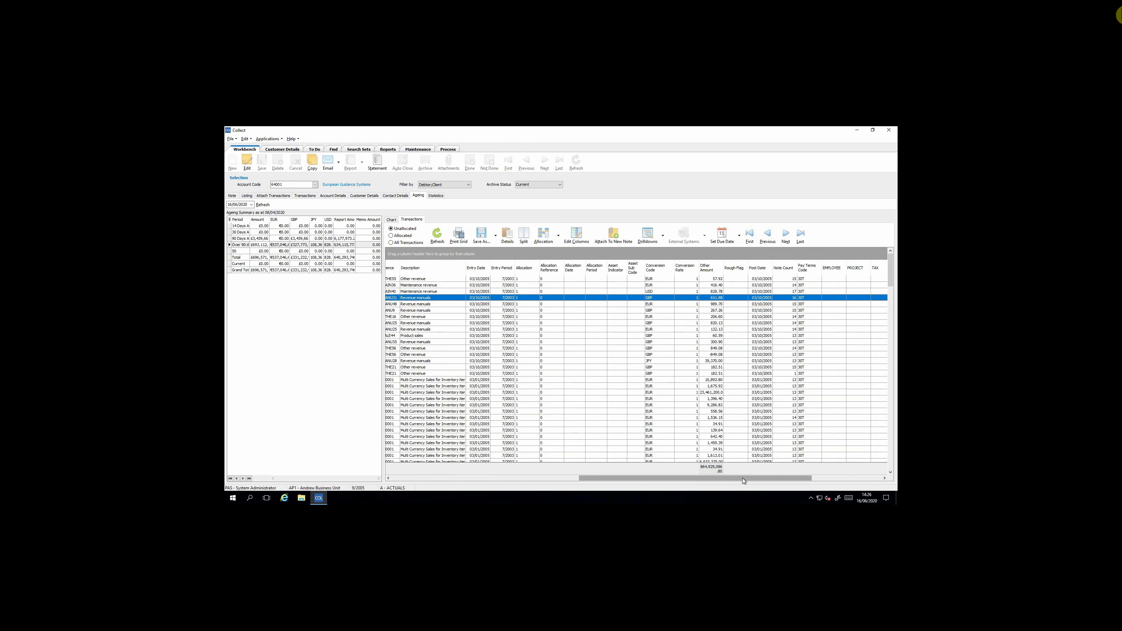
drag(793, 478, 495, 469)
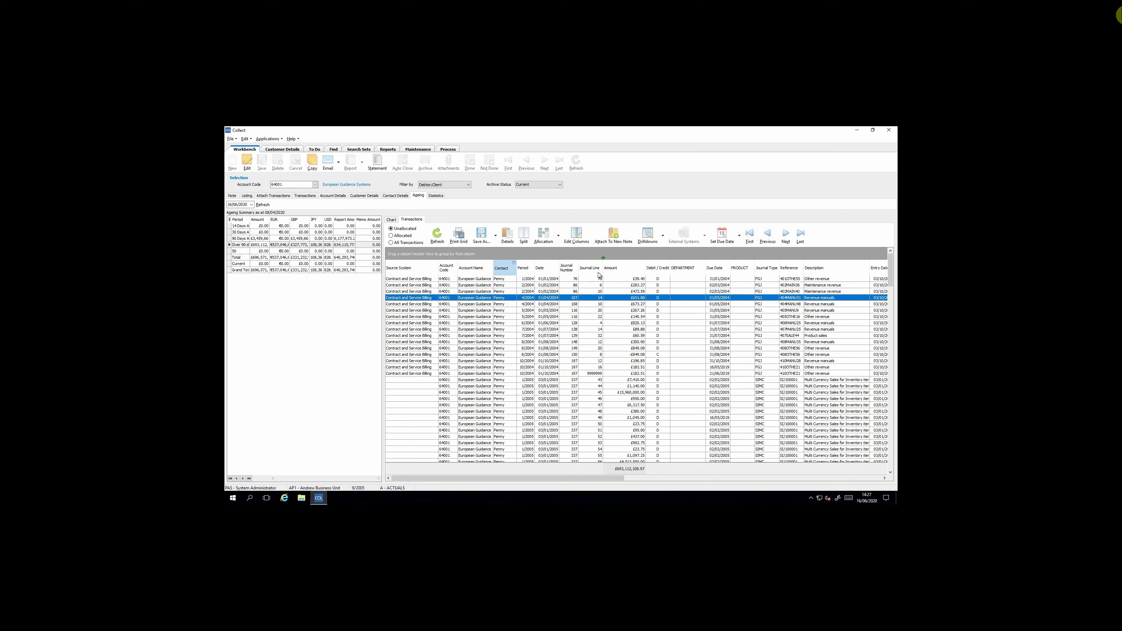
Step: Move the Contact column after Journal Number and DEPARTMENT after PRODUCT, and sort the transactions by descending due date
drag(624, 269, 578, 268)
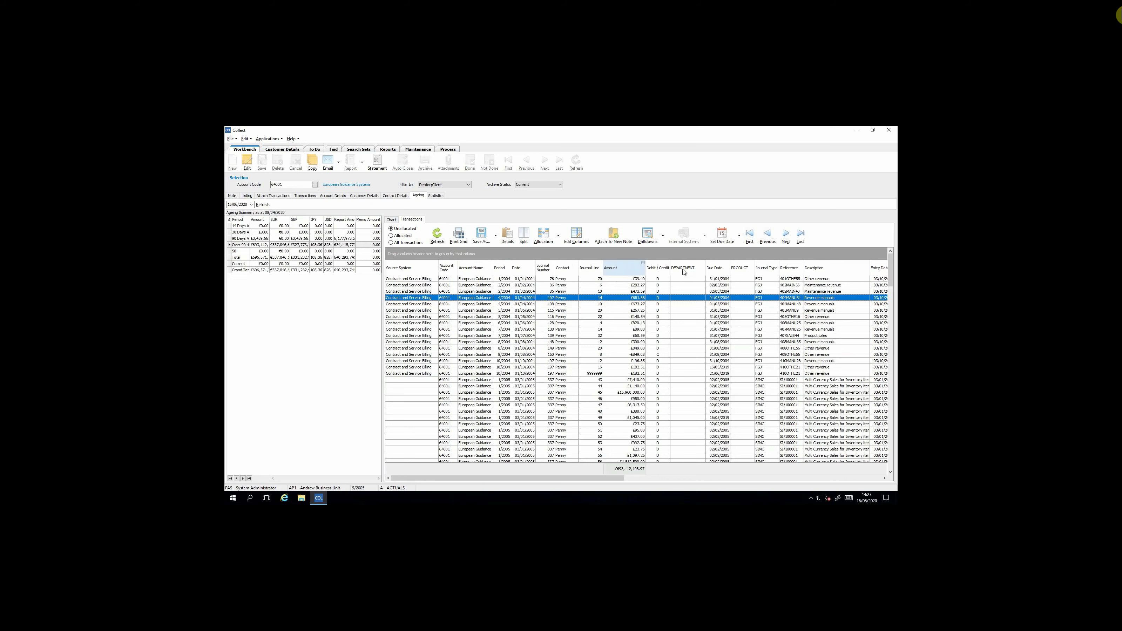
drag(685, 270, 757, 270)
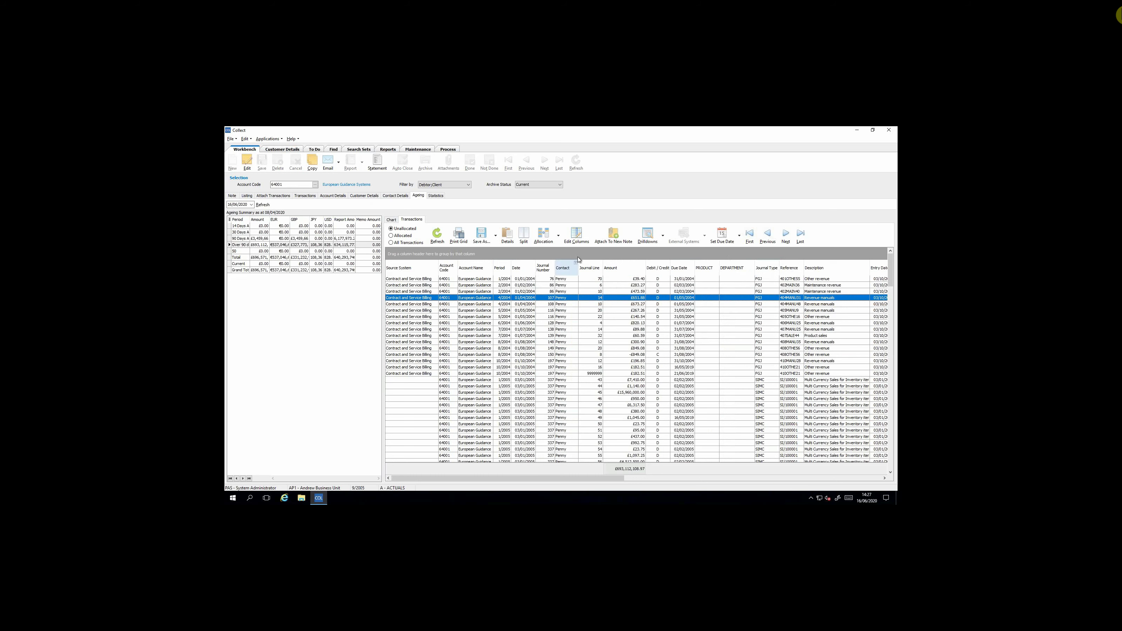
click(683, 268)
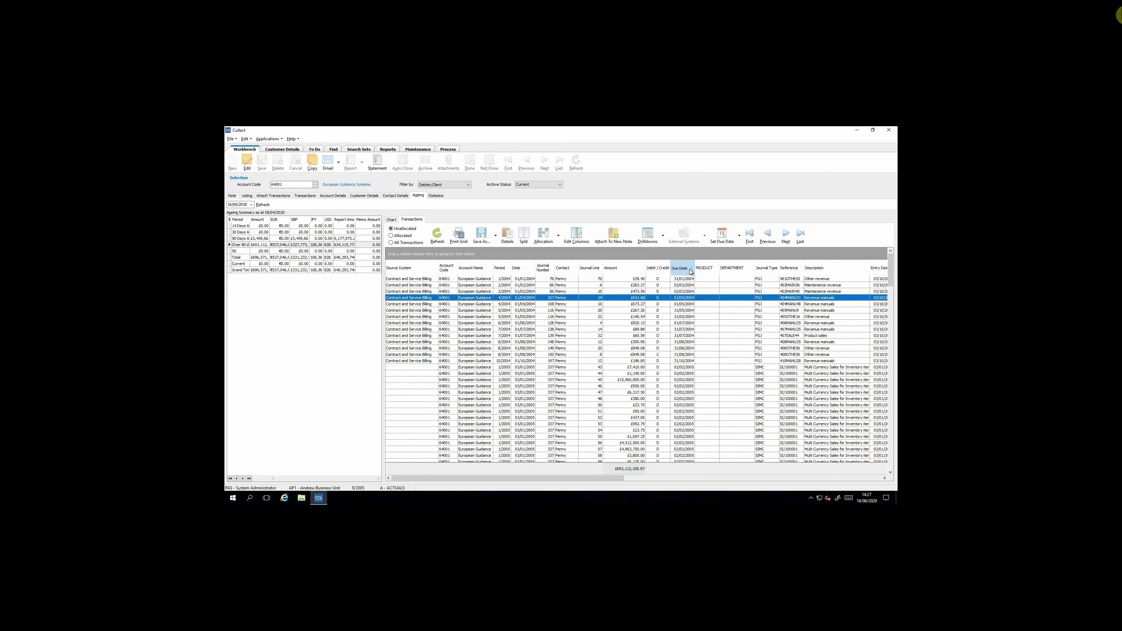
click(689, 269)
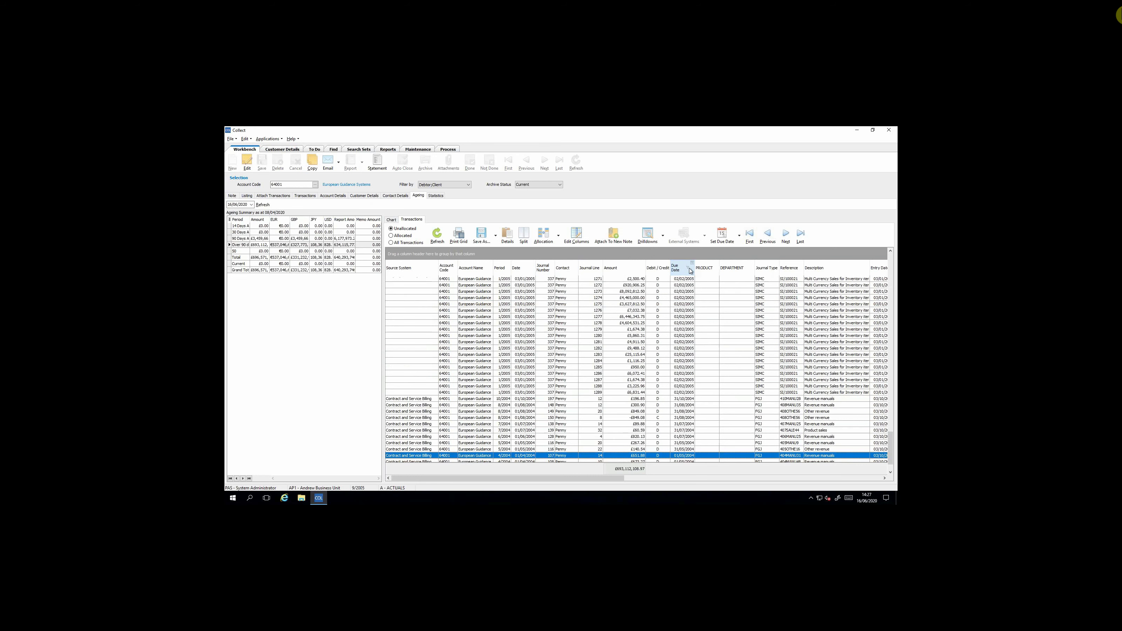
Step: Sort the transactions by description and apply a custom filter for descriptions that contain "other"
click(851, 268)
click(867, 263)
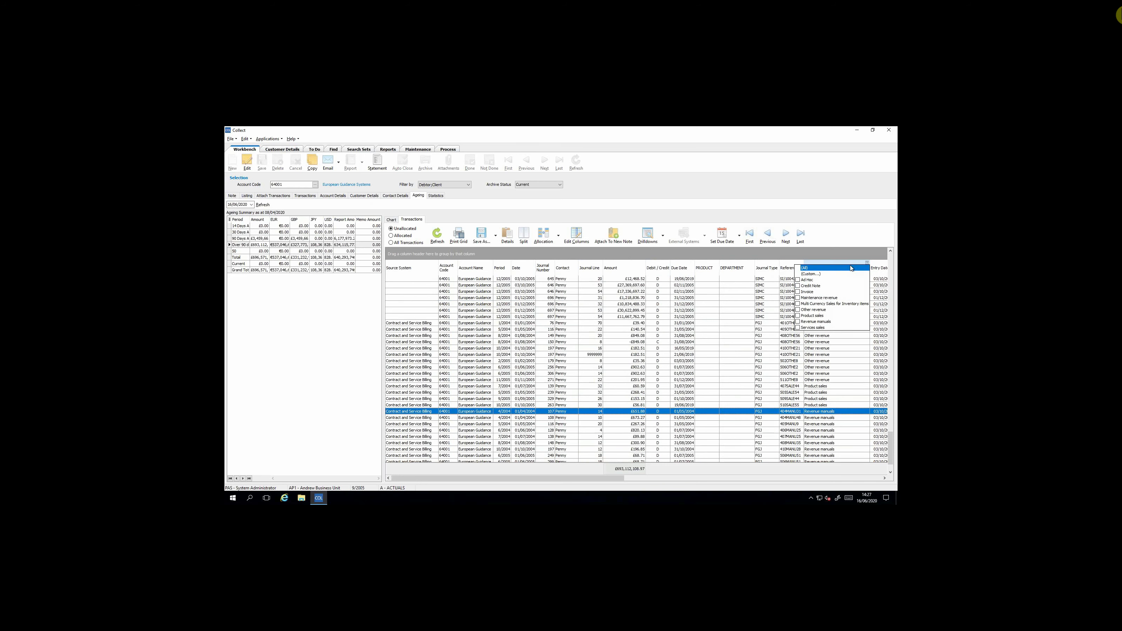
click(811, 274)
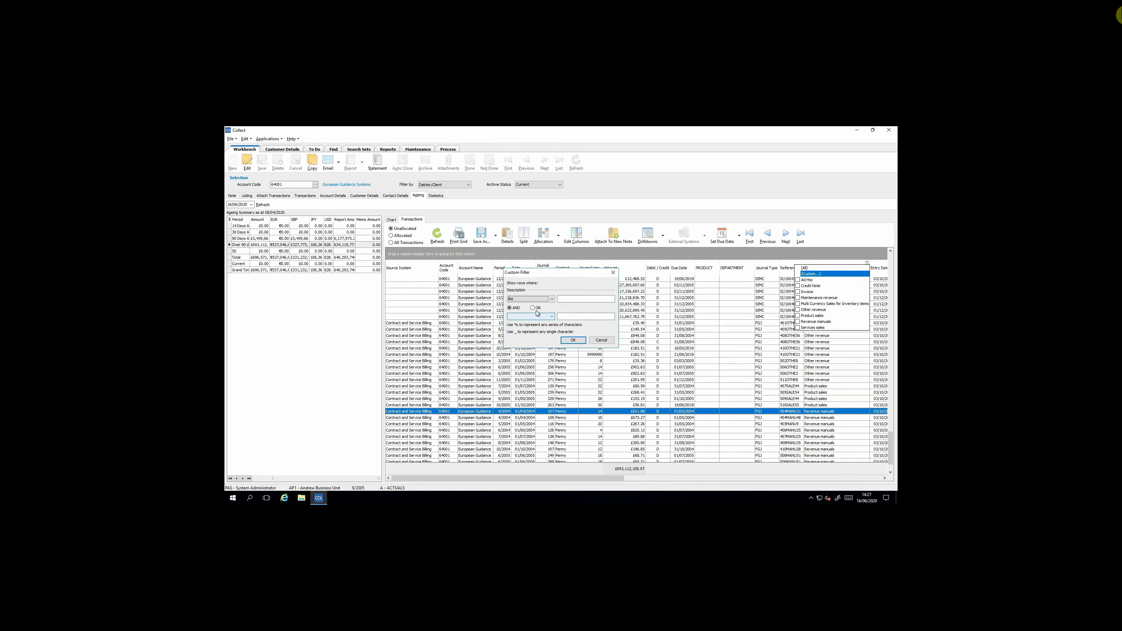
click(551, 300)
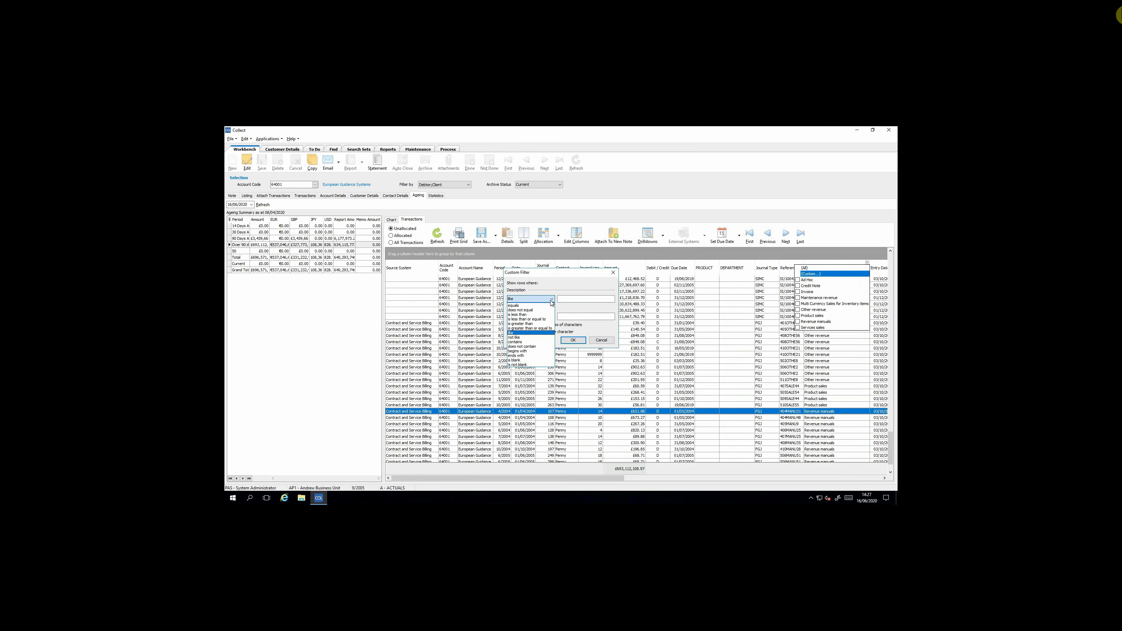
click(522, 342)
click(570, 299)
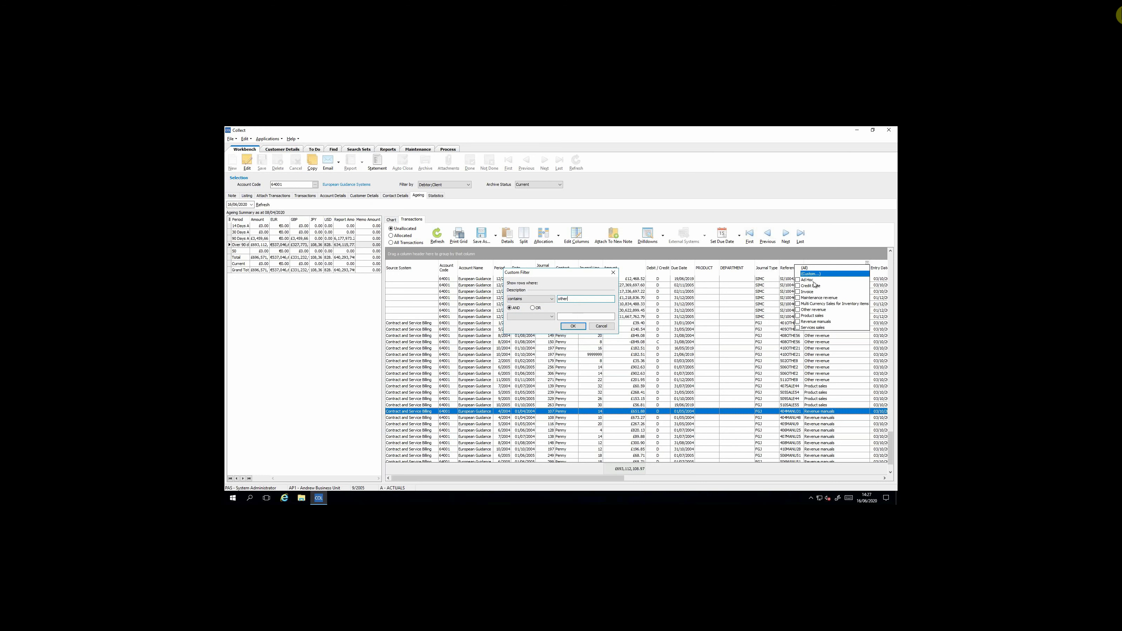
click(573, 326)
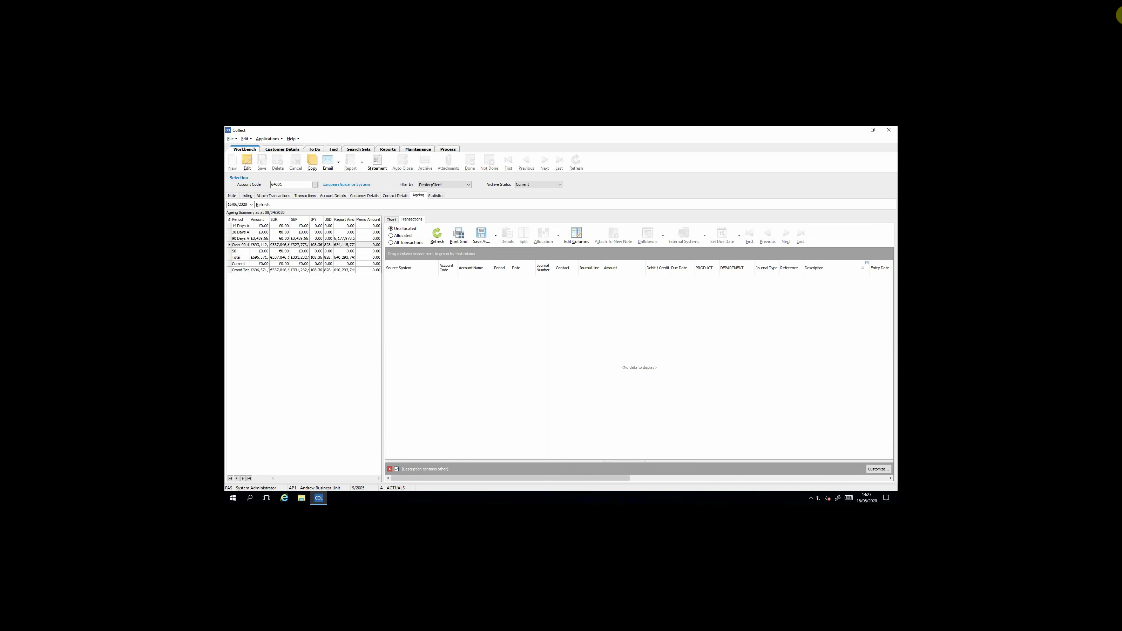
Step: Disable the description filter, enable it again and leave it disabled
click(396, 468)
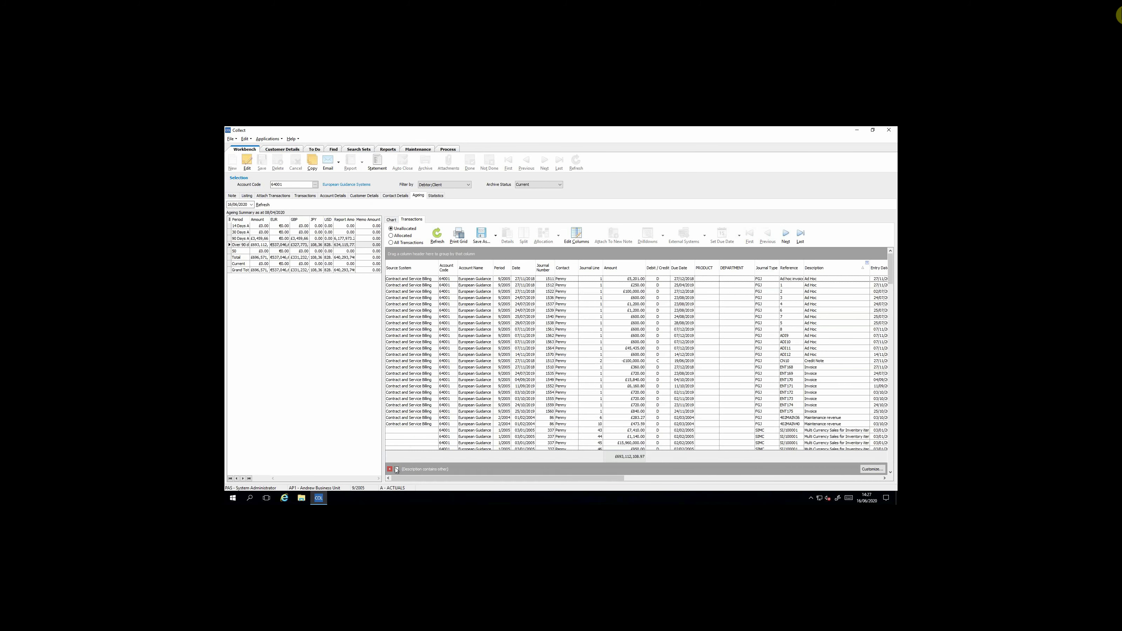
click(397, 469)
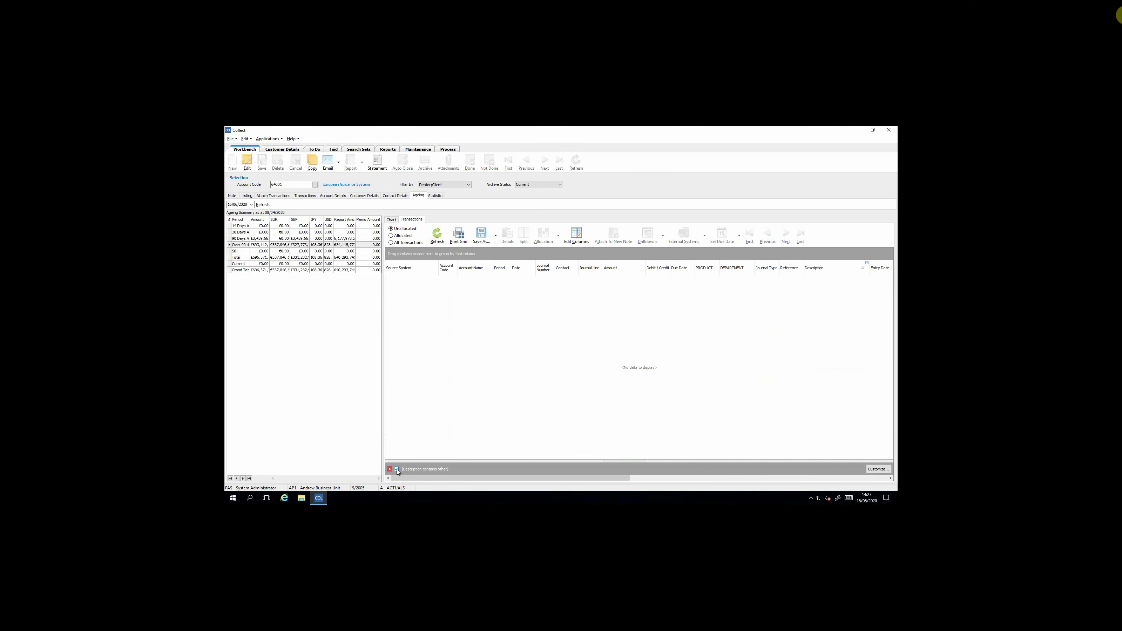
click(397, 469)
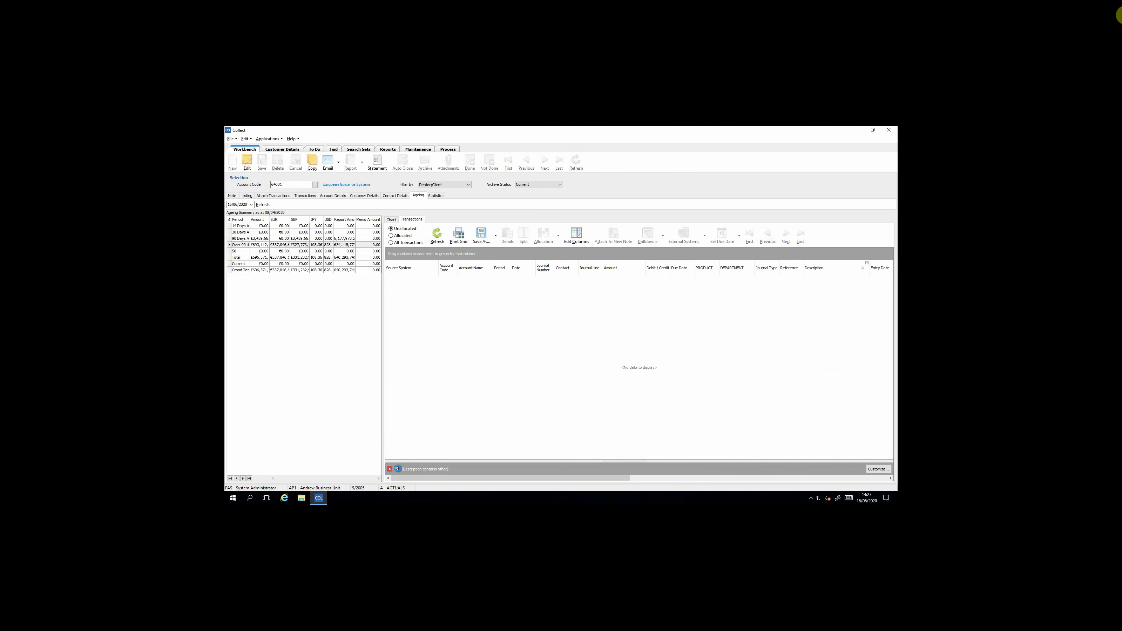
Step: Examine the custom filter options for the Date column and close them without applying a filter
click(533, 263)
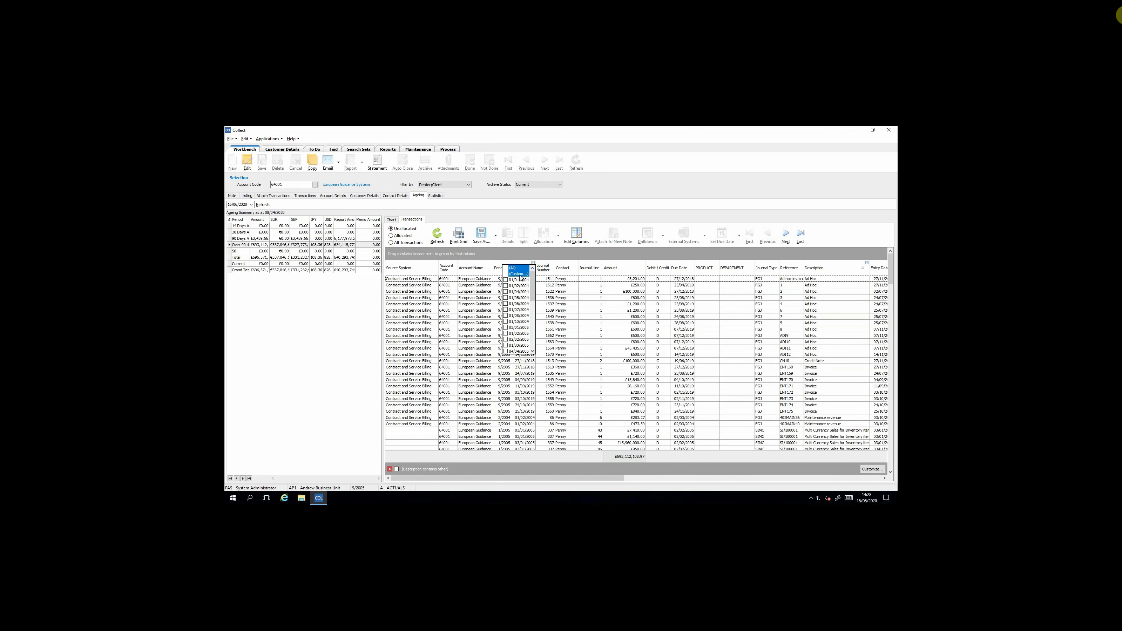
click(519, 274)
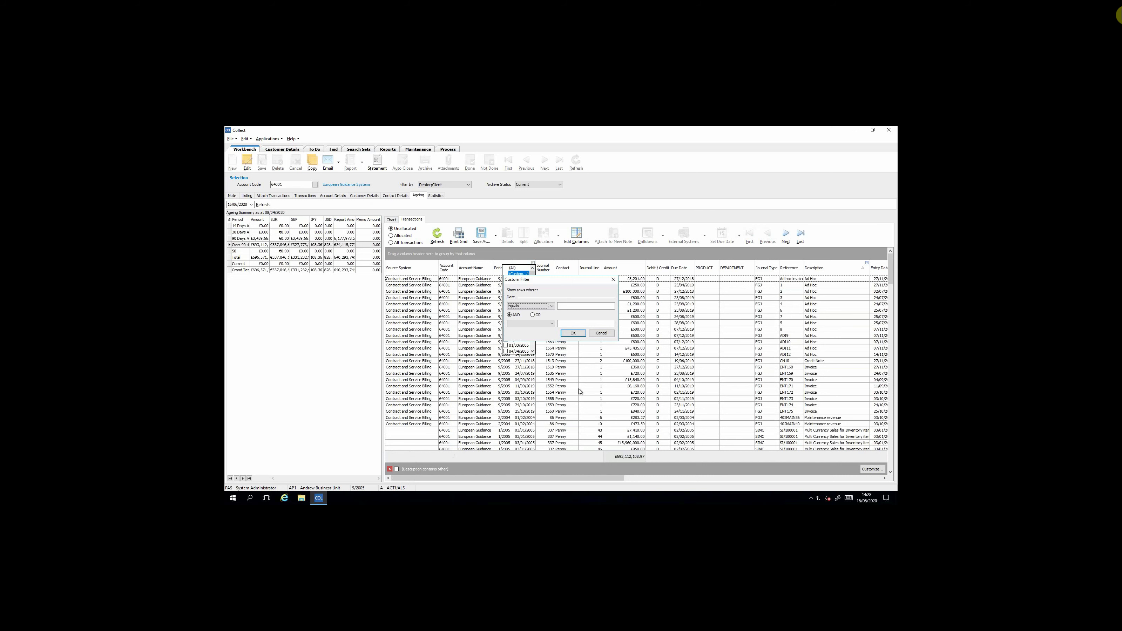
click(606, 334)
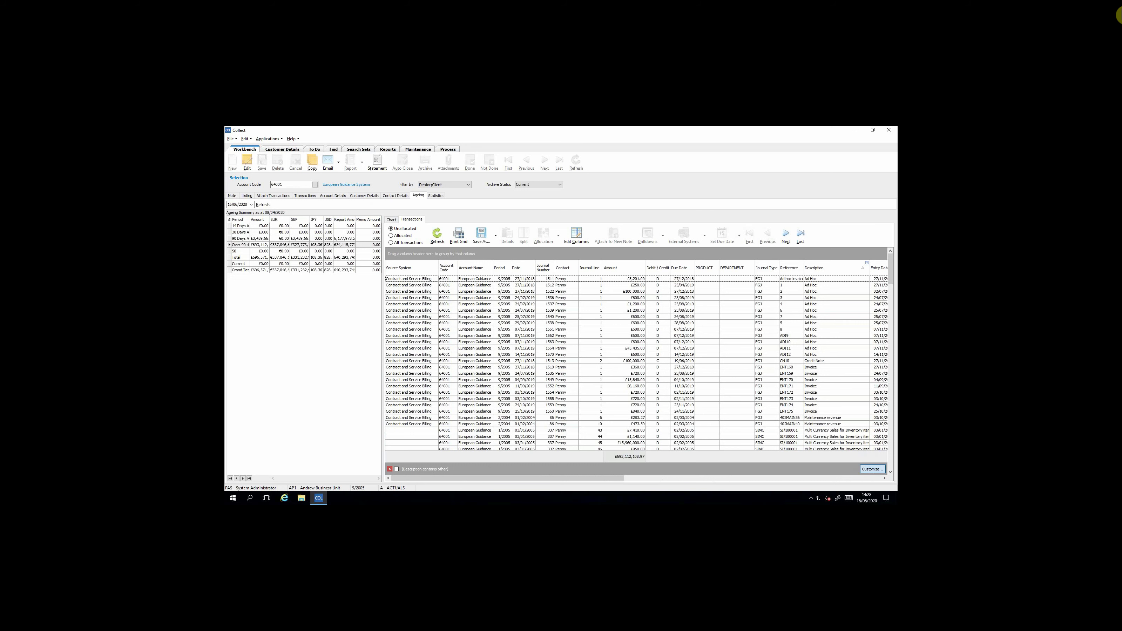
Step: Try adding three conditions in the filter builder, examine the available fields and operators, and discard the changes
click(873, 469)
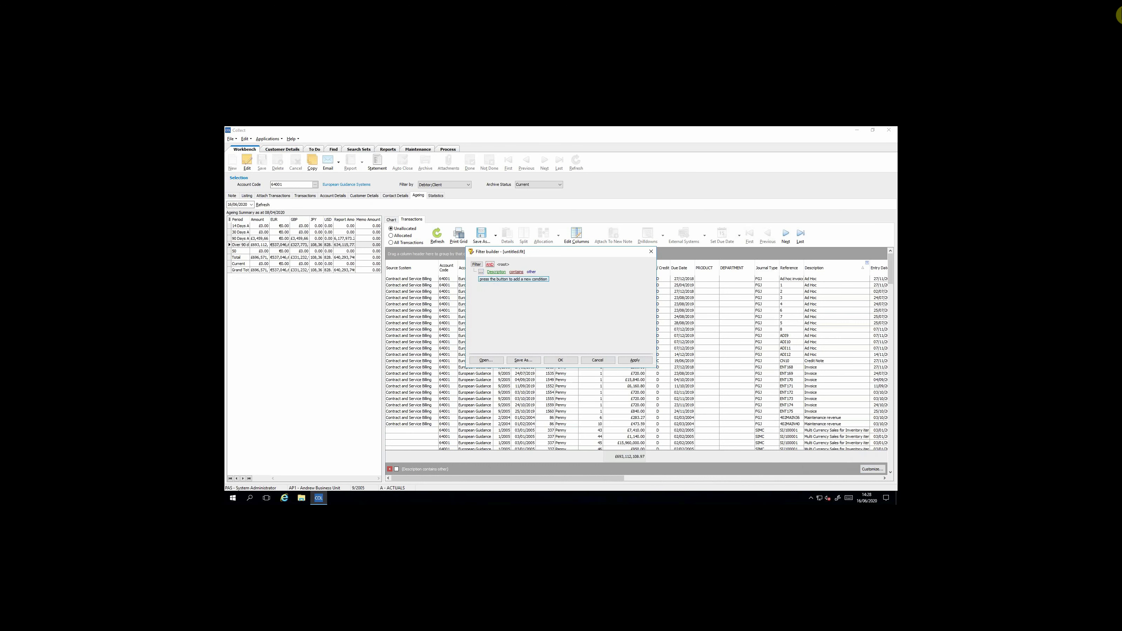
key(Insert)
key(Insert)
key(Insert)
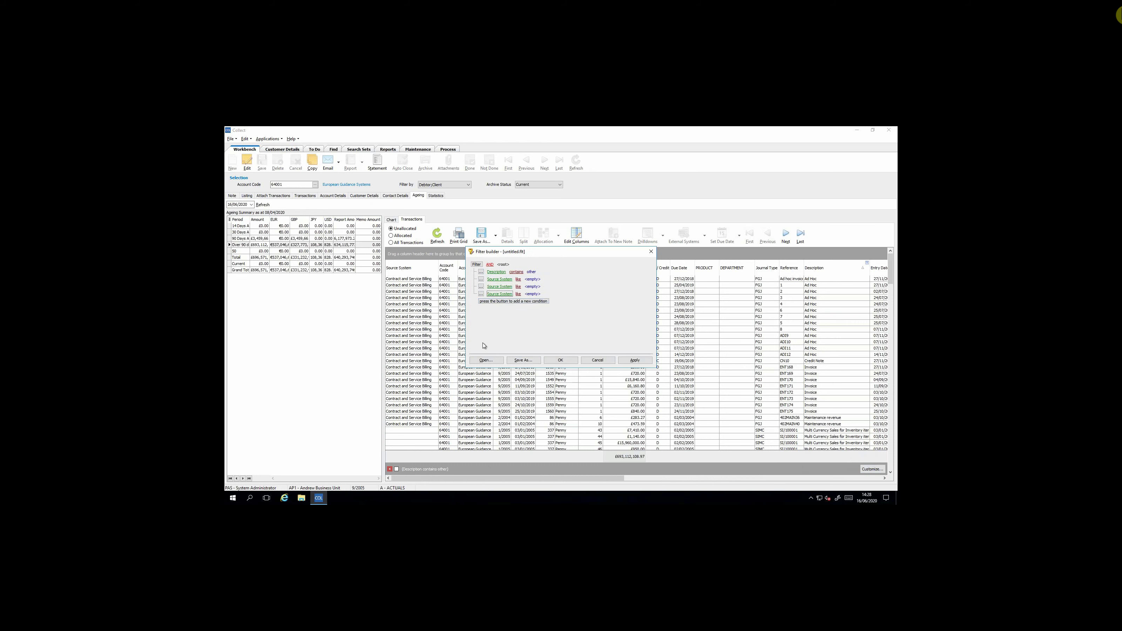
click(500, 279)
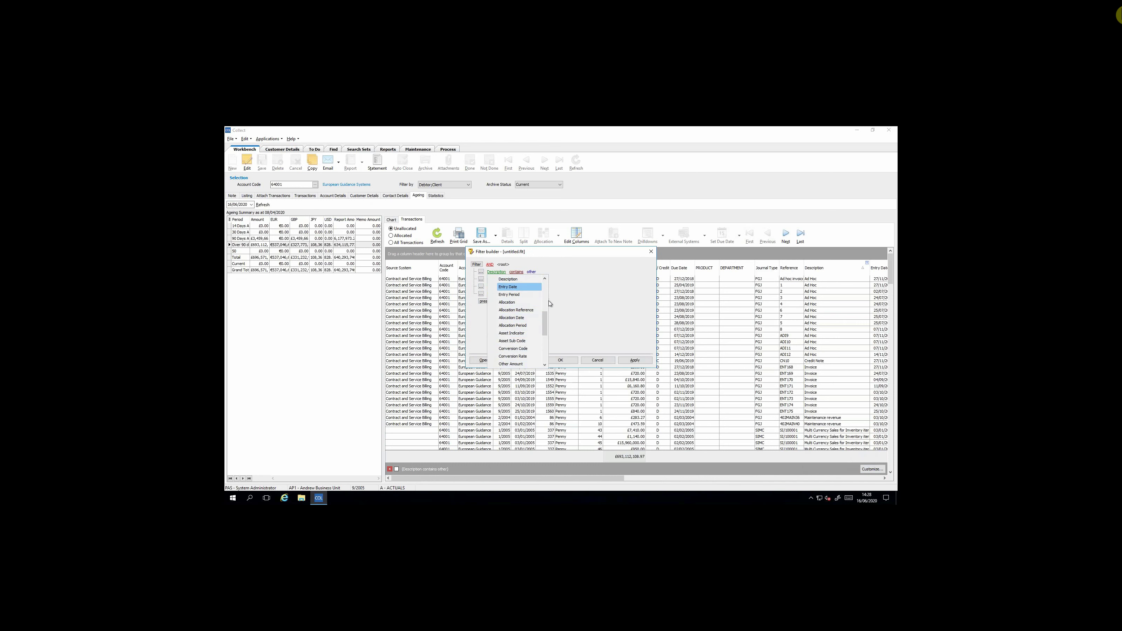
click(574, 299)
click(517, 272)
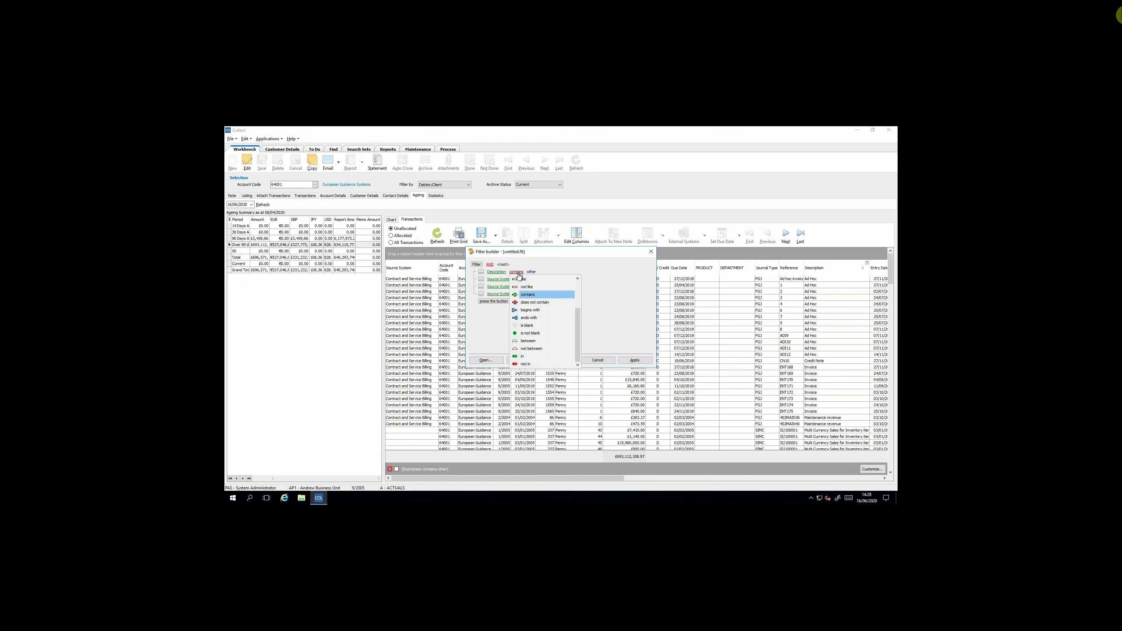
click(529, 294)
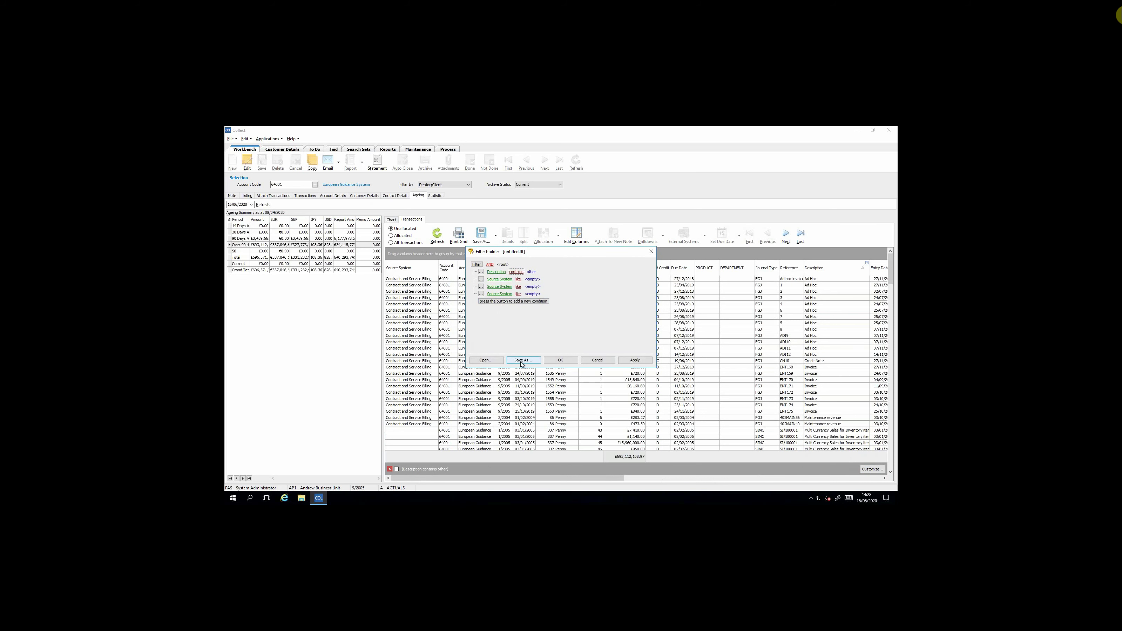
click(598, 360)
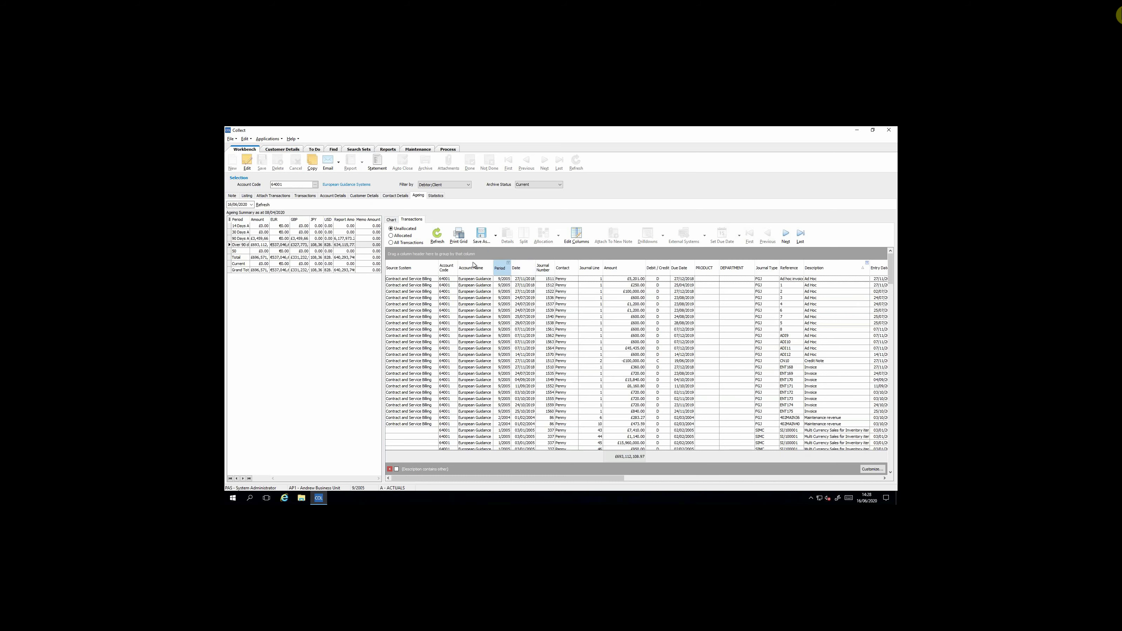
Step: Group the transactions by Period and expand the 2/2004 and 5/2004 groups
drag(415, 254, 397, 256)
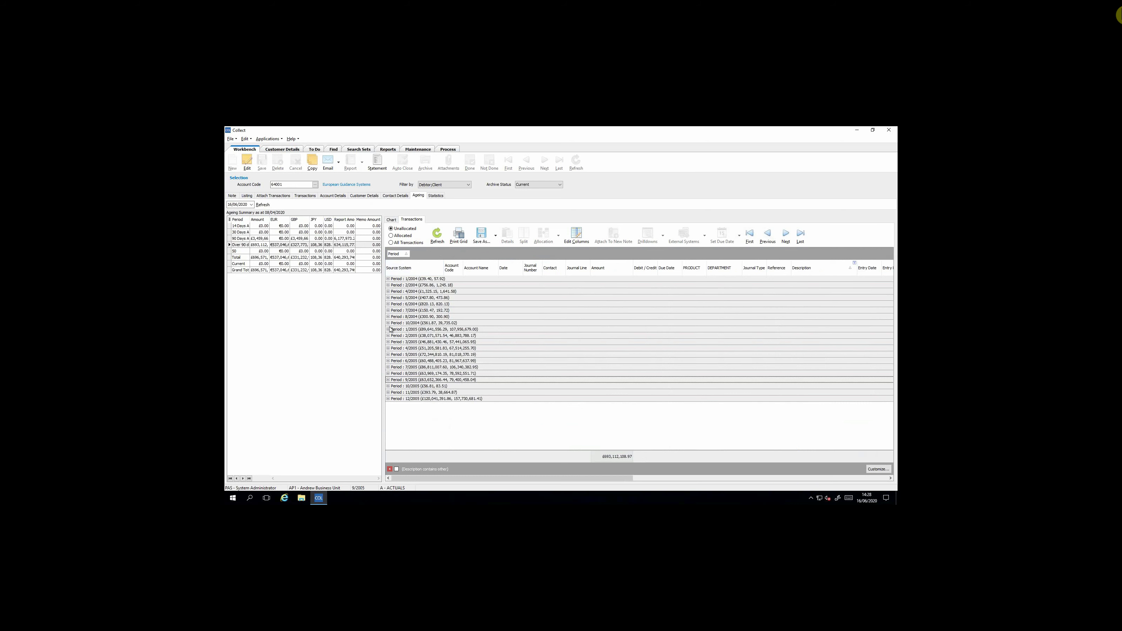
click(389, 286)
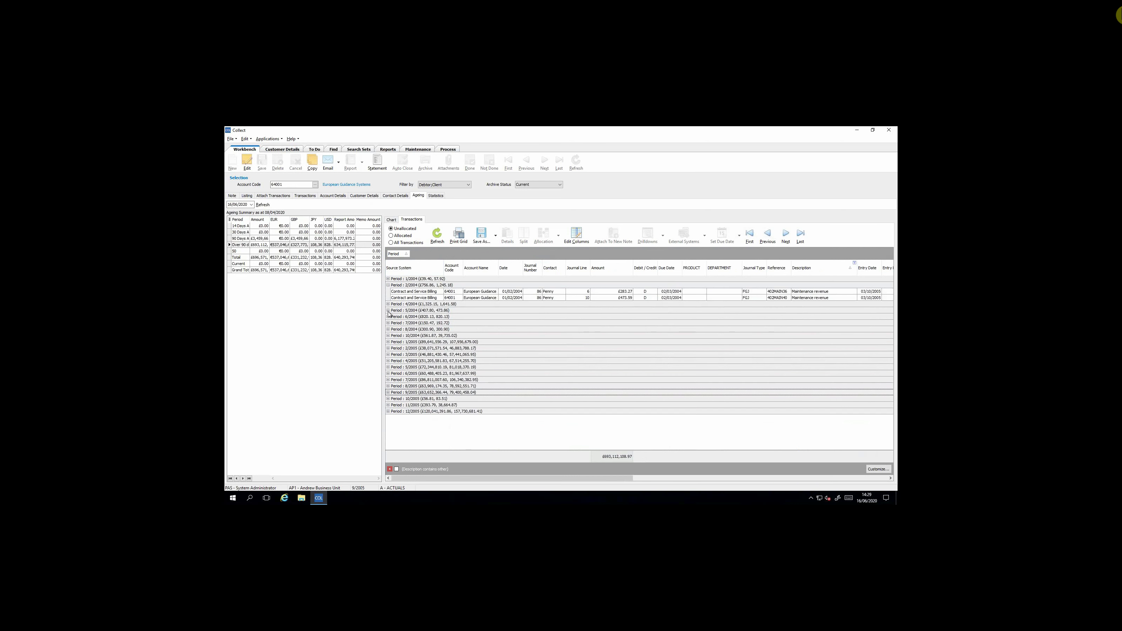
click(388, 311)
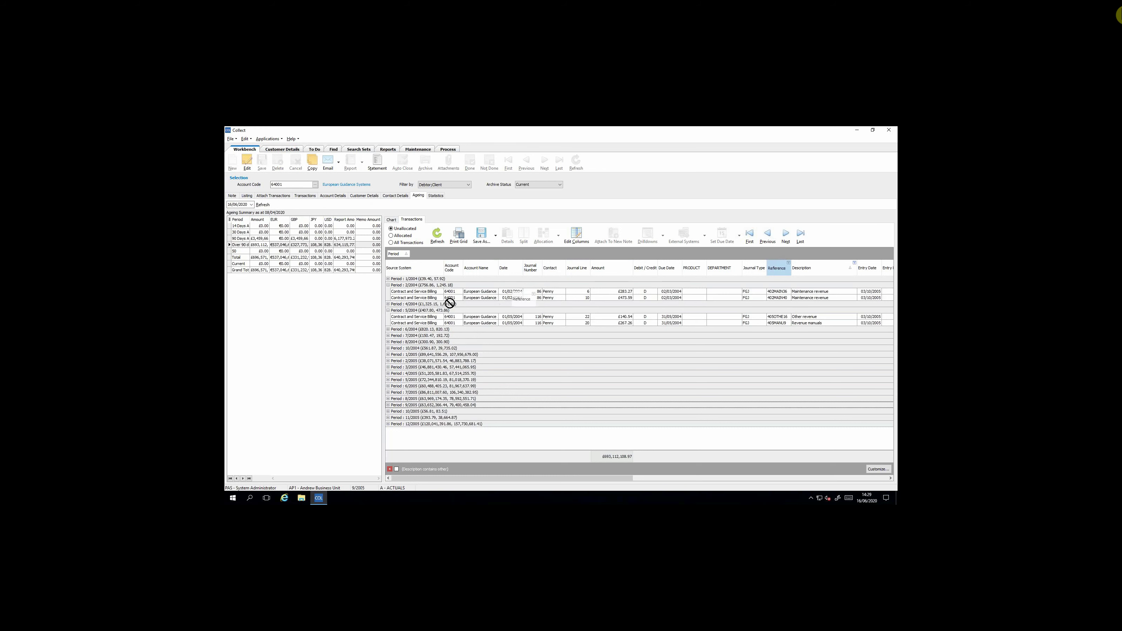
Step: Add Reference as a second grouping level and expand period 7/2004 down to the transaction under its second reference
click(388, 281)
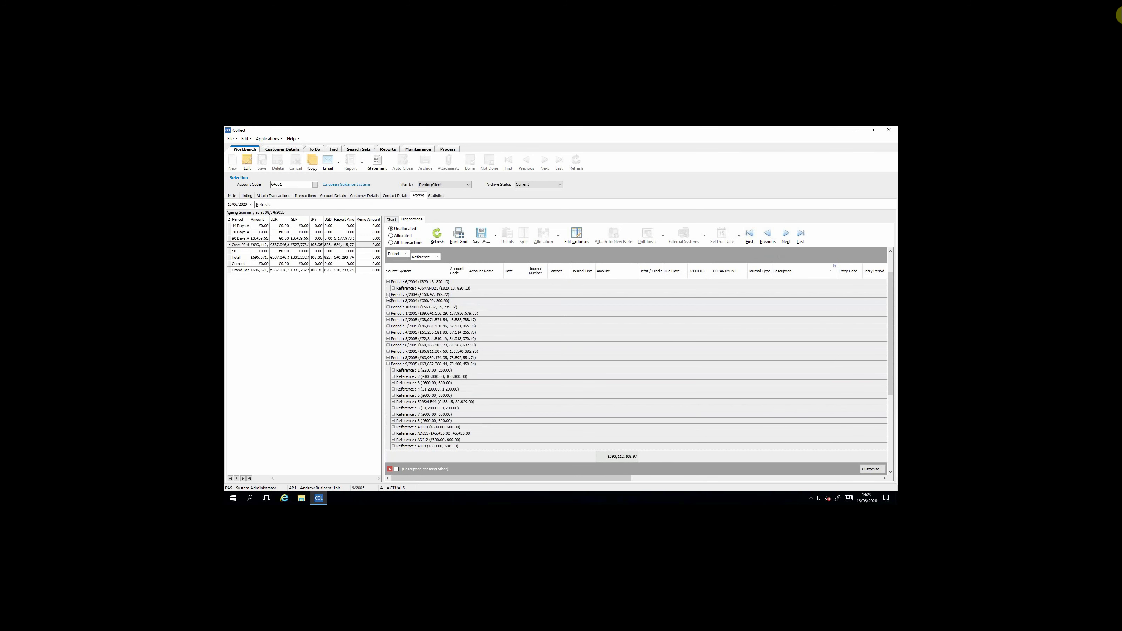
click(388, 294)
click(441, 307)
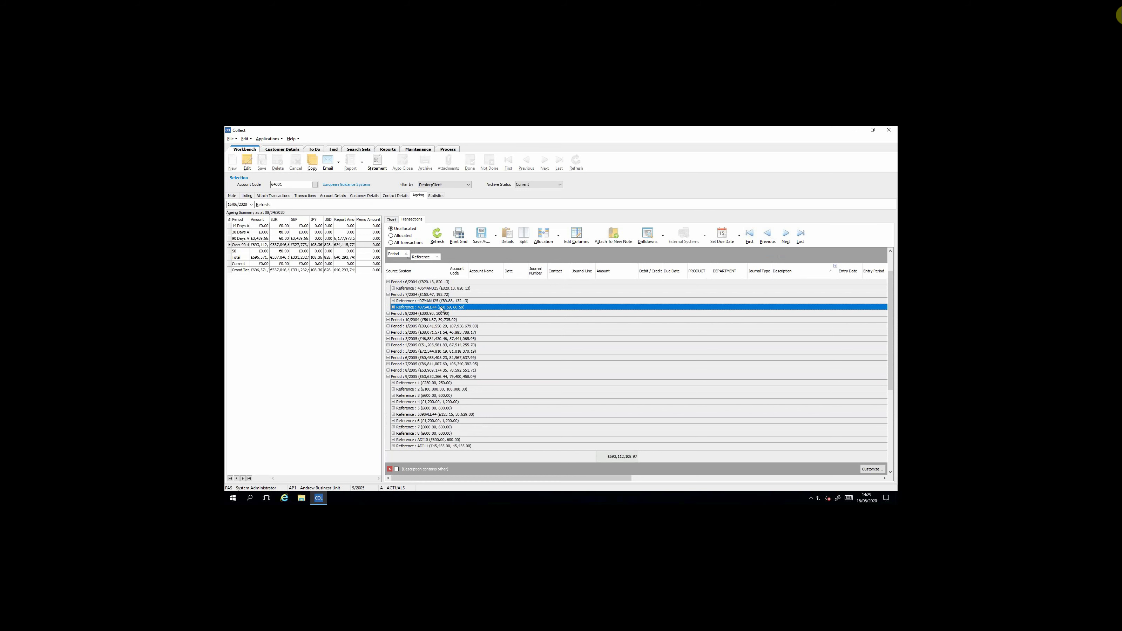
click(393, 307)
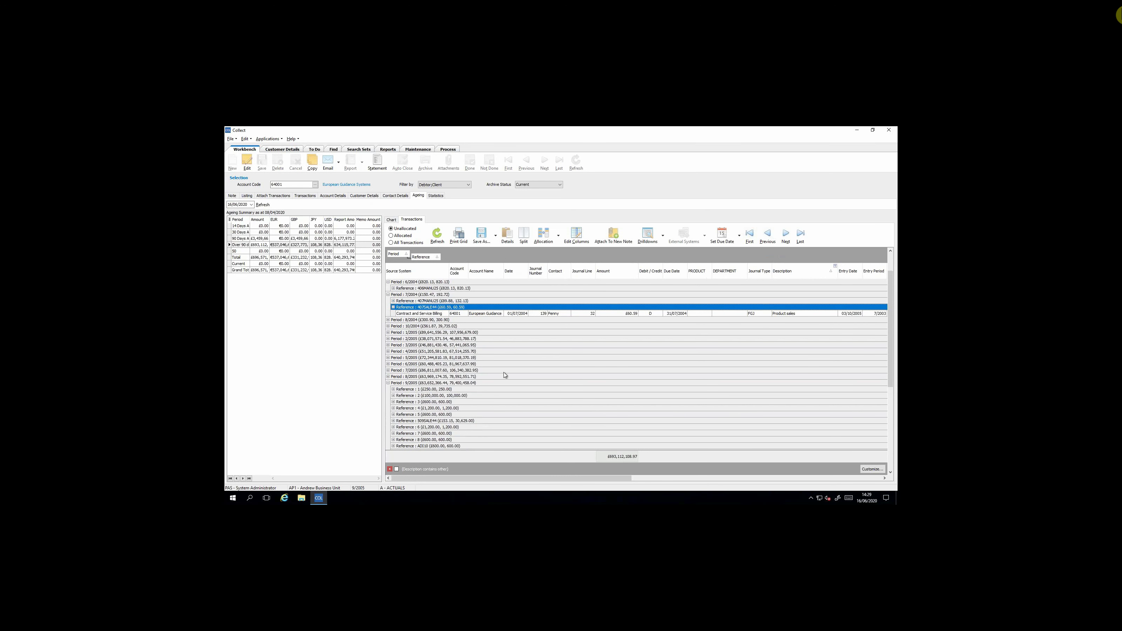
Step: Examine the grid's export formats, and ungroup the transactions by returning Reference and Period to the columns before Account Code
click(496, 236)
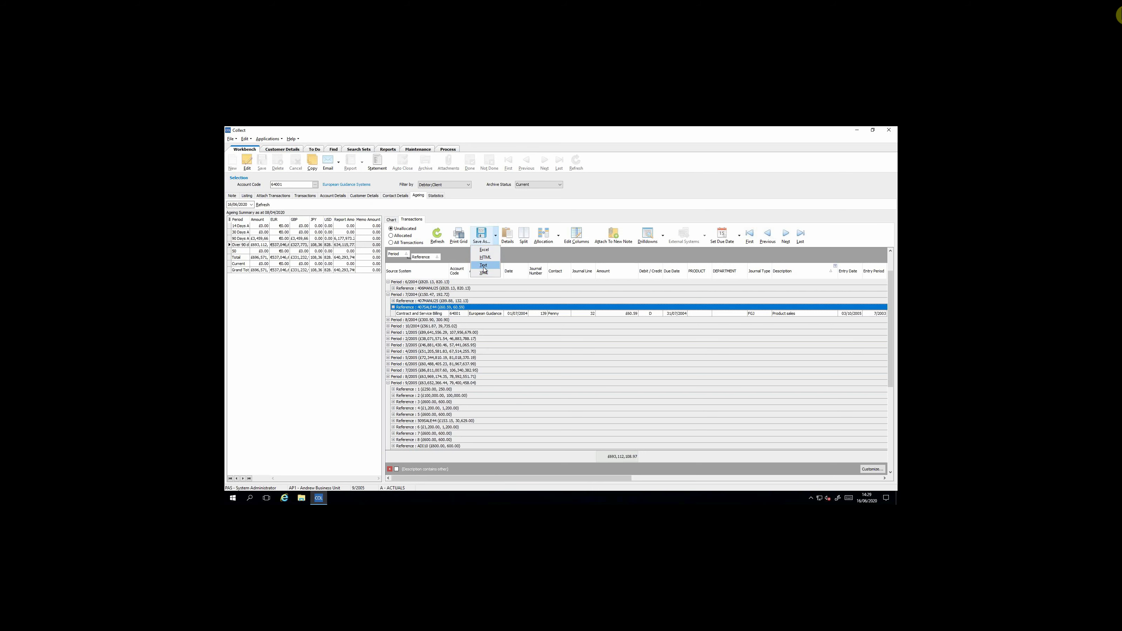
click(459, 237)
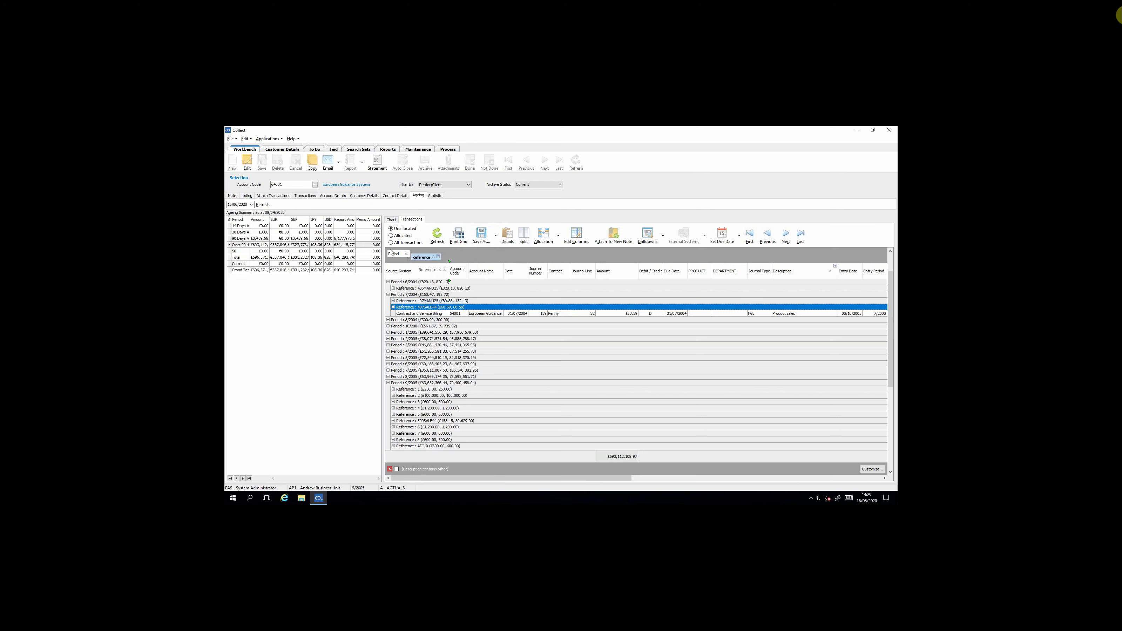
drag(422, 256, 455, 267)
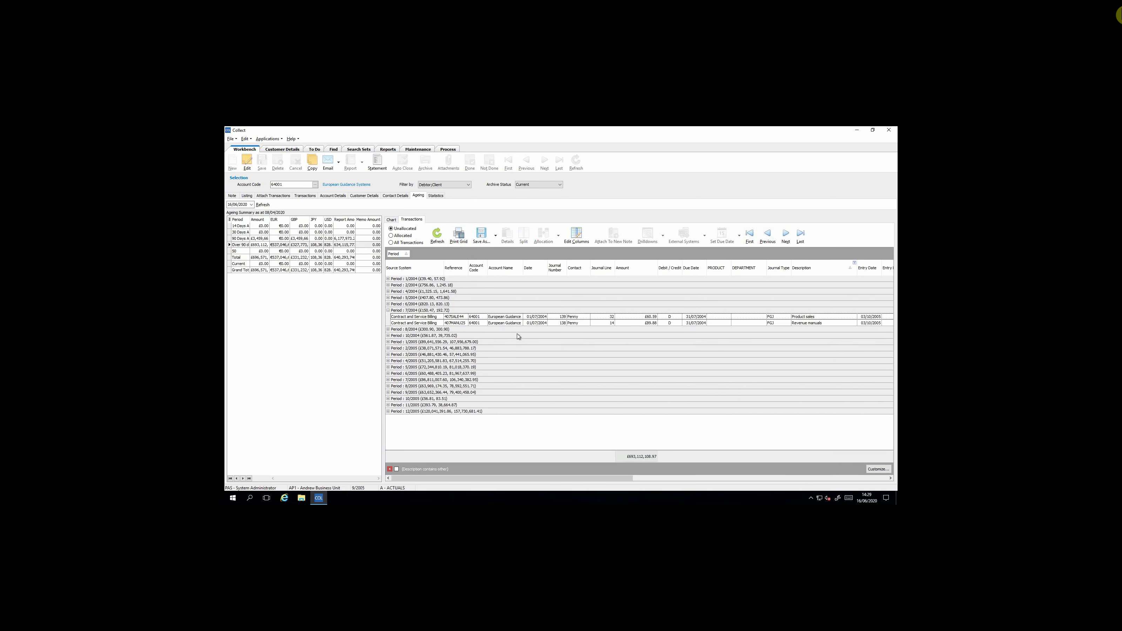
drag(396, 254, 464, 268)
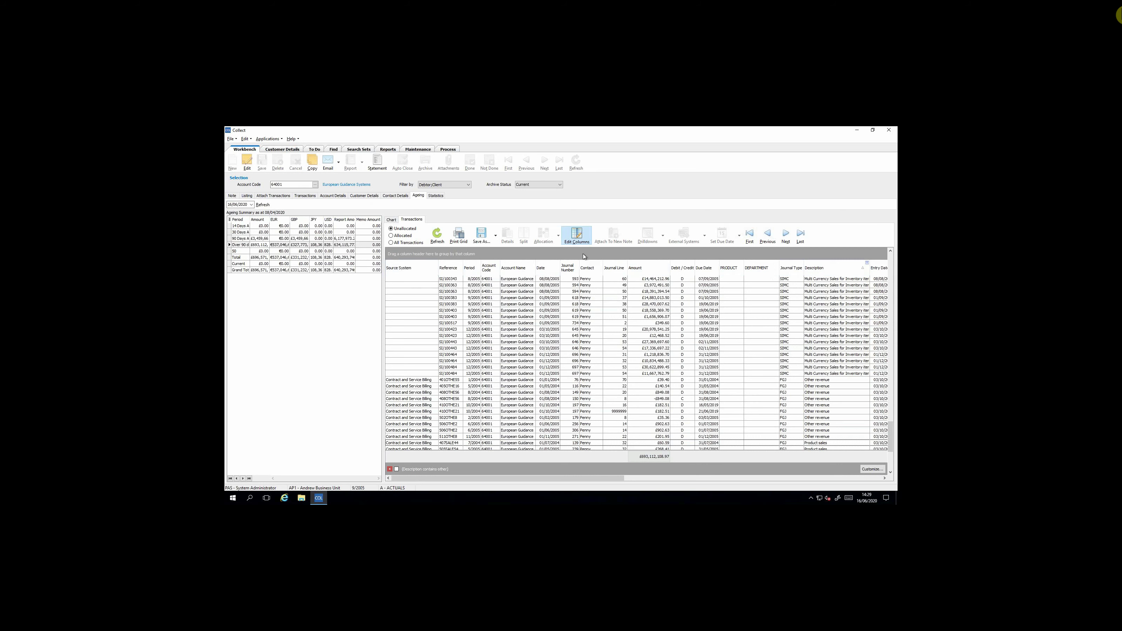
Step: Examine the available and selected ledger columns for the transactions grid, and accept the current selection
click(578, 237)
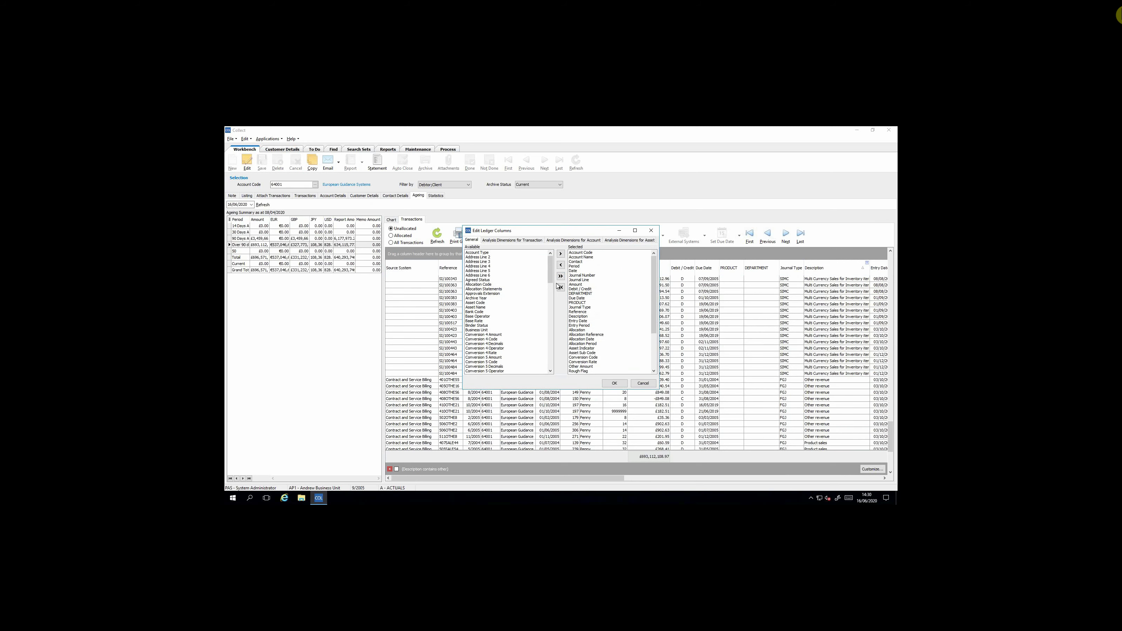
mouse_move(550, 275)
mouse_down()
mouse_move(546, 370)
mouse_move(550, 253)
mouse_up()
click(614, 383)
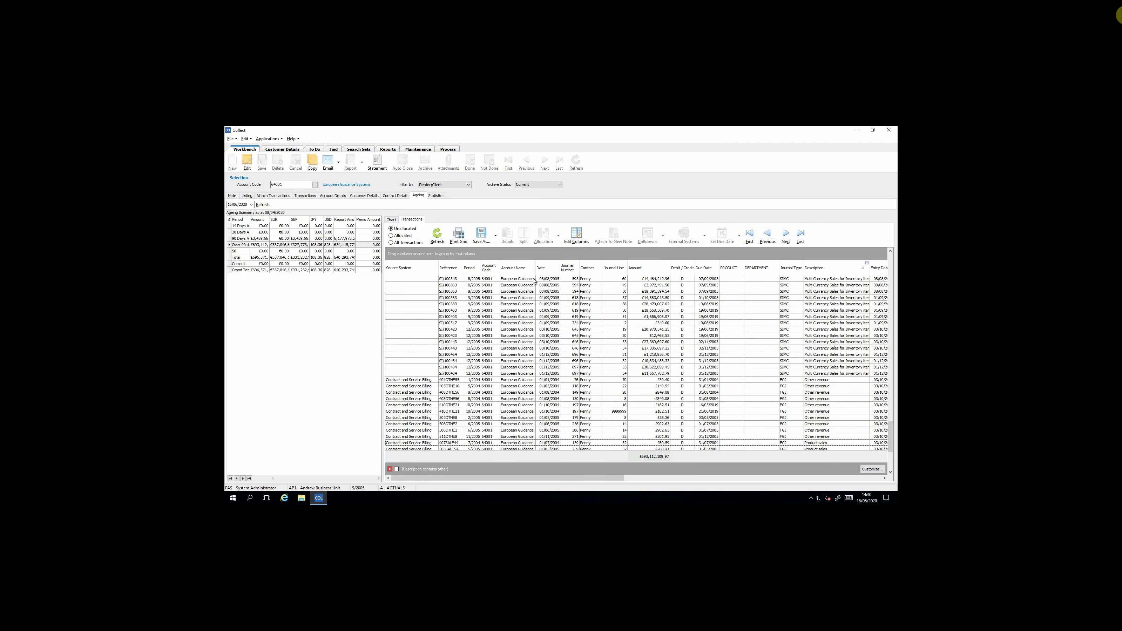
Step: Leave the ageing view and list the account's unallocated transactions in the main transactions view
click(393, 229)
click(305, 196)
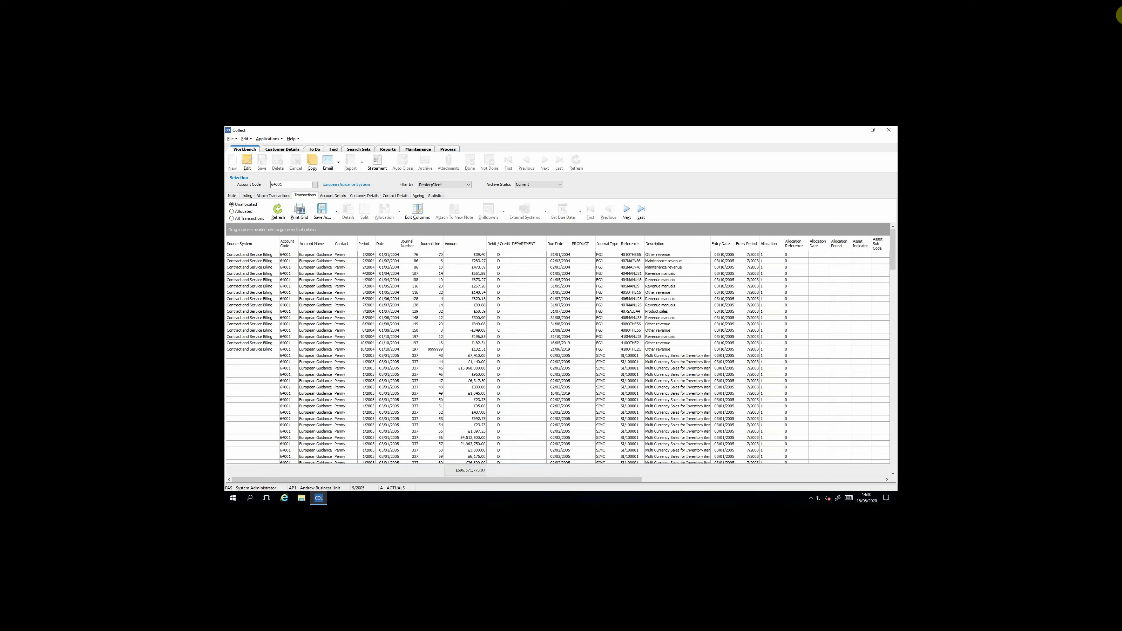
click(237, 206)
Step: Start an allocation for the 8/2004 Other revenue debit, and add the 1/2005 journal line 68 transaction to it
click(470, 324)
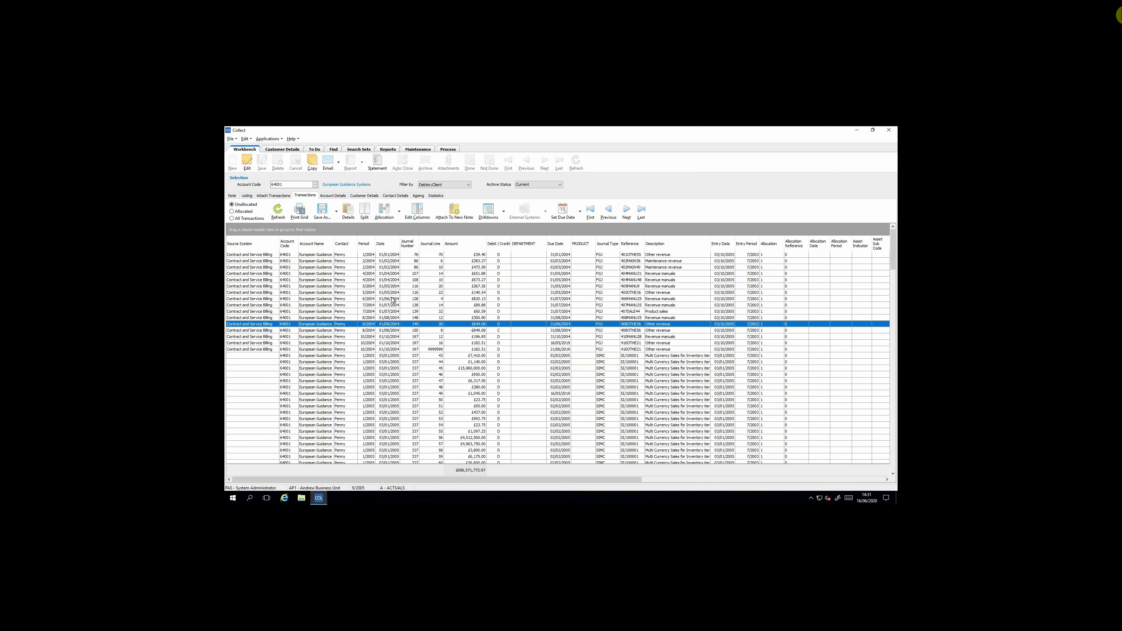
click(385, 210)
click(498, 379)
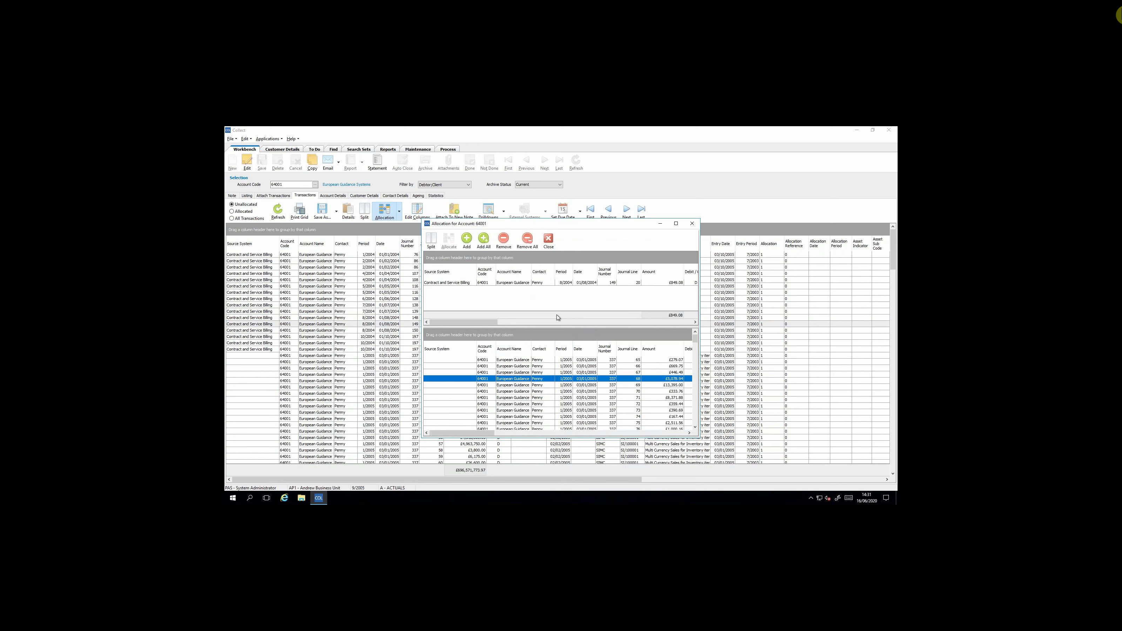
click(466, 241)
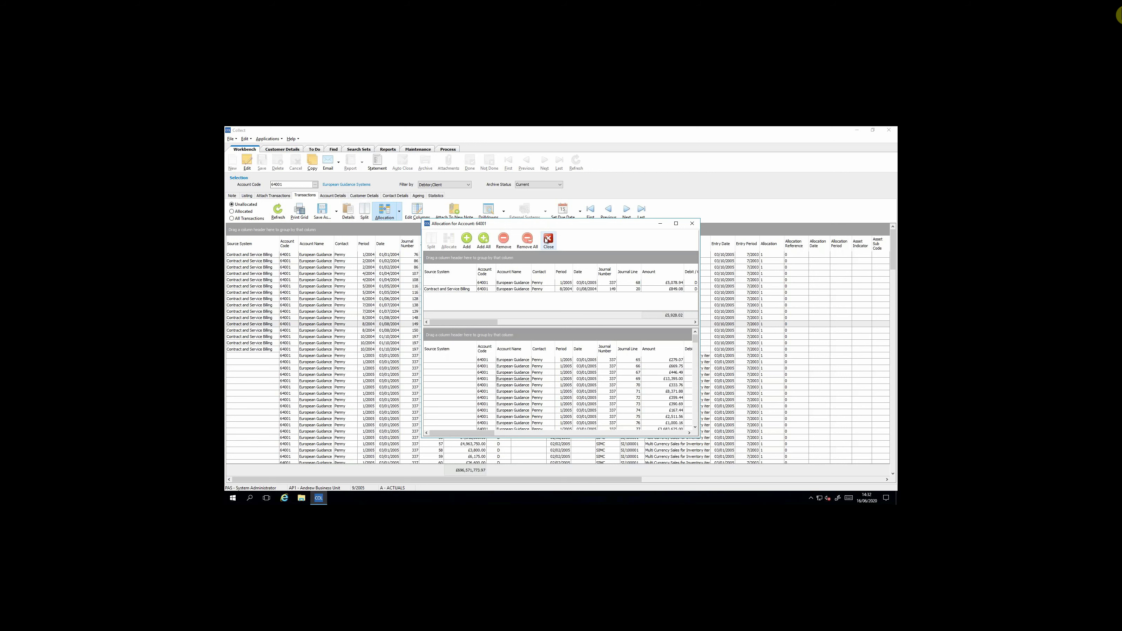
Step: Try an equal split of the 1/2005 journal line 67 transaction into 4 parts with weekly due dates, and close the allocation without posting
click(556, 374)
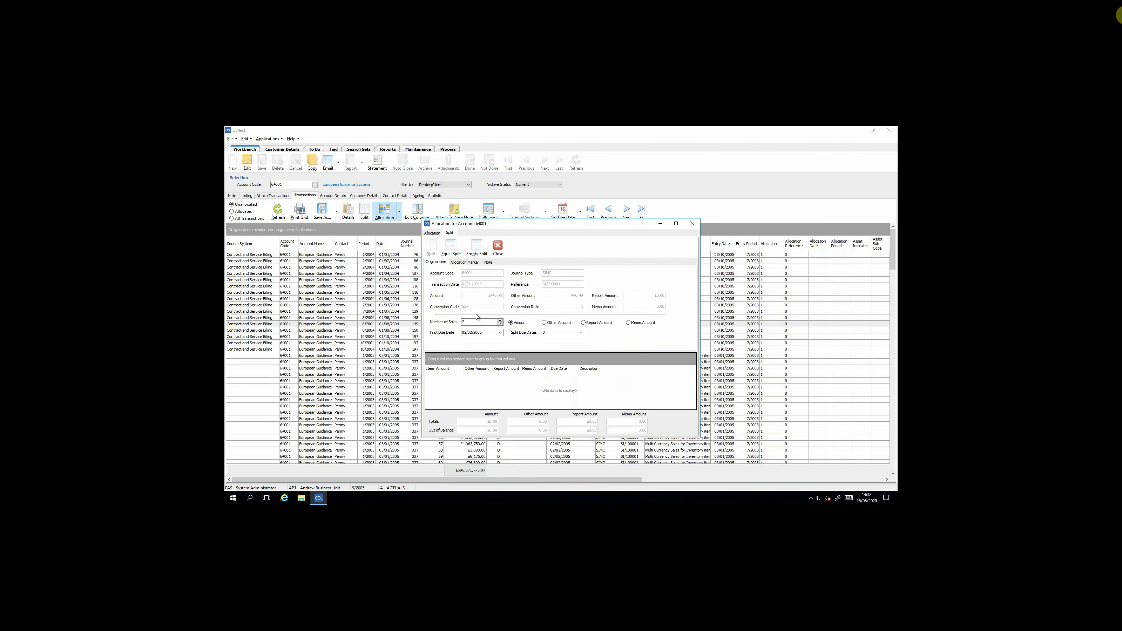
click(464, 322)
click(579, 333)
click(580, 333)
click(557, 347)
click(451, 247)
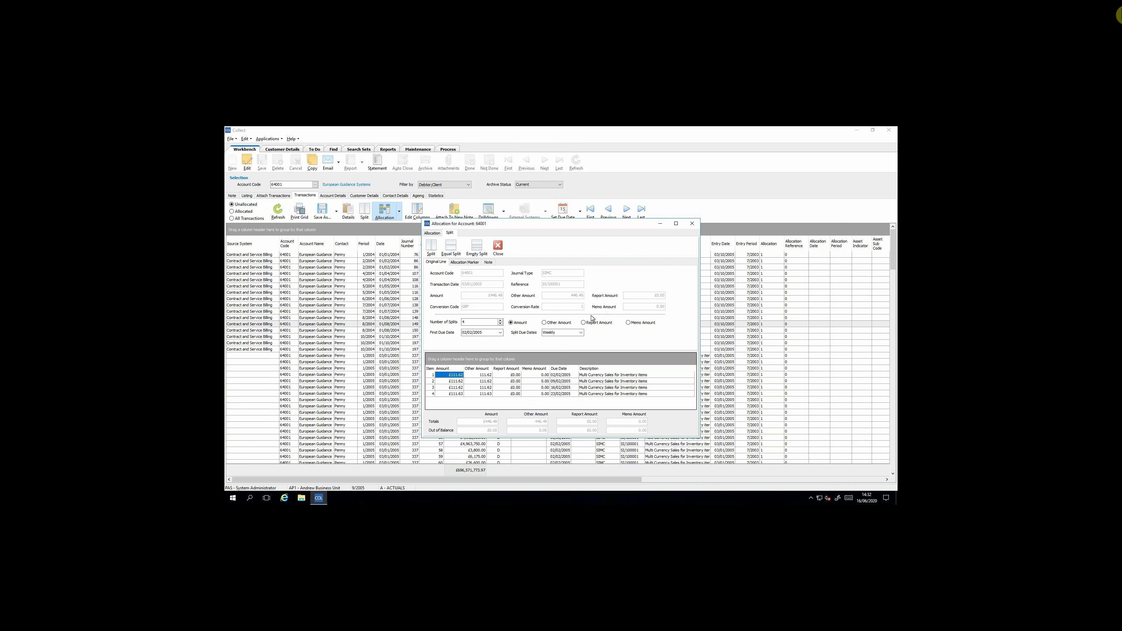
key(Escape)
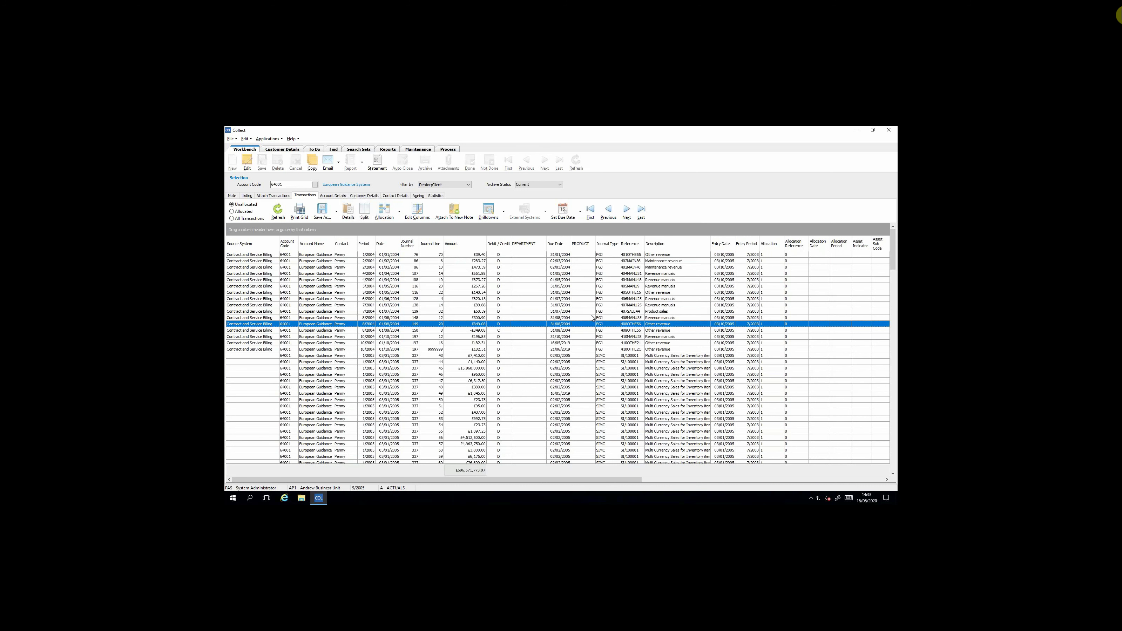
Step: Examine the due date calendar for the 7/2004 Product sales transaction, and dismiss it without choosing a date
click(417, 256)
click(440, 312)
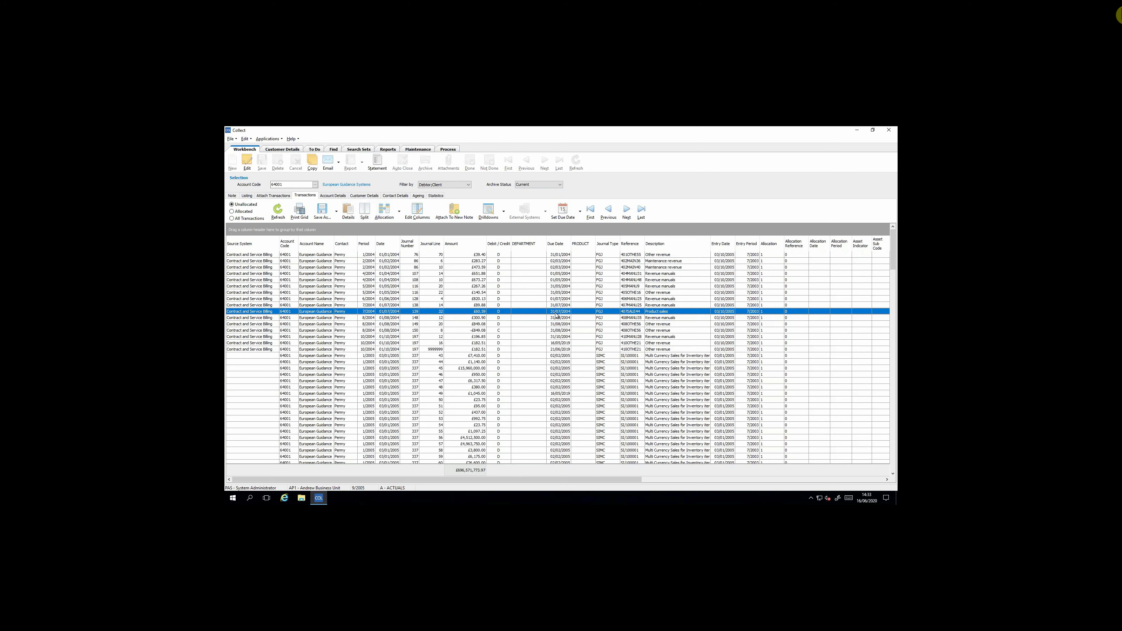
click(581, 212)
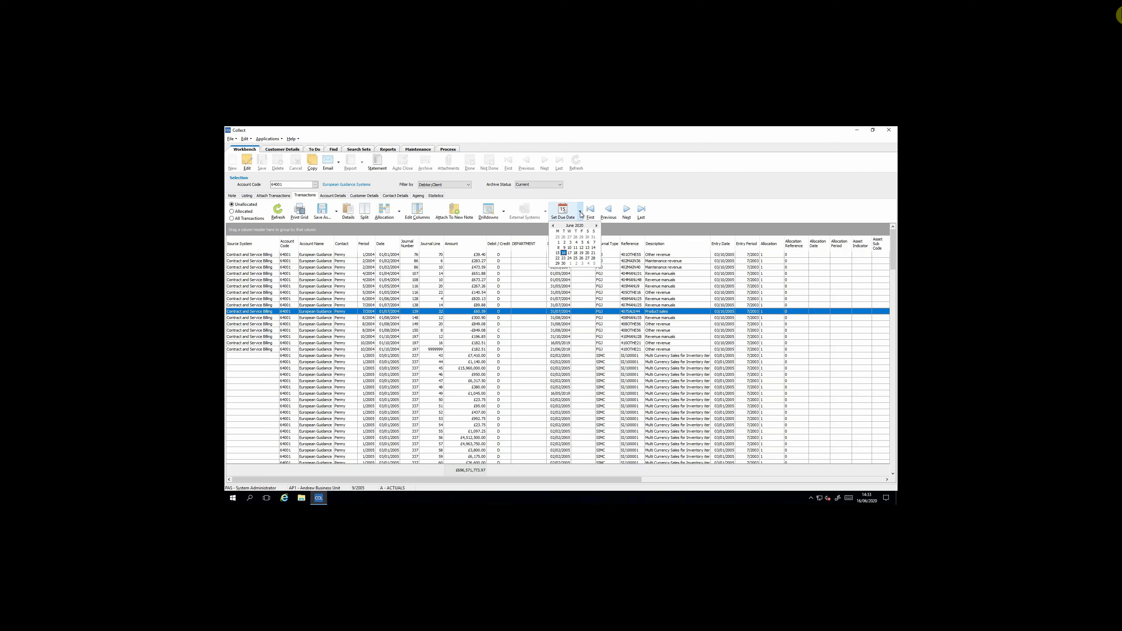
click(519, 384)
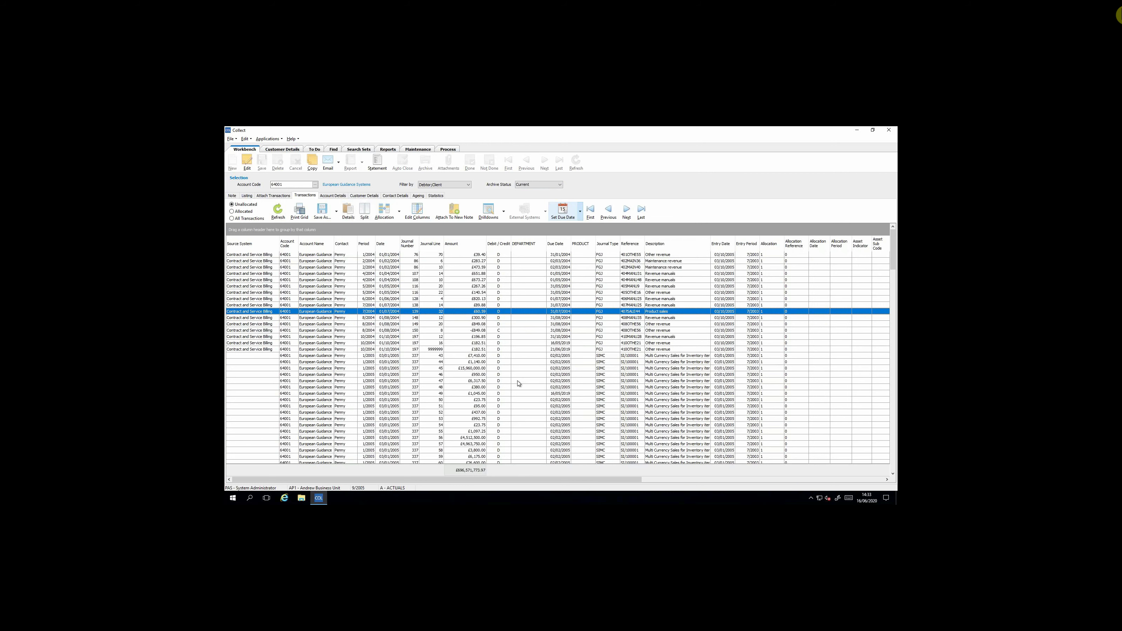
Step: Examine the New and Edit drilldown options for the 1/2005 journal line 47 transaction
click(517, 382)
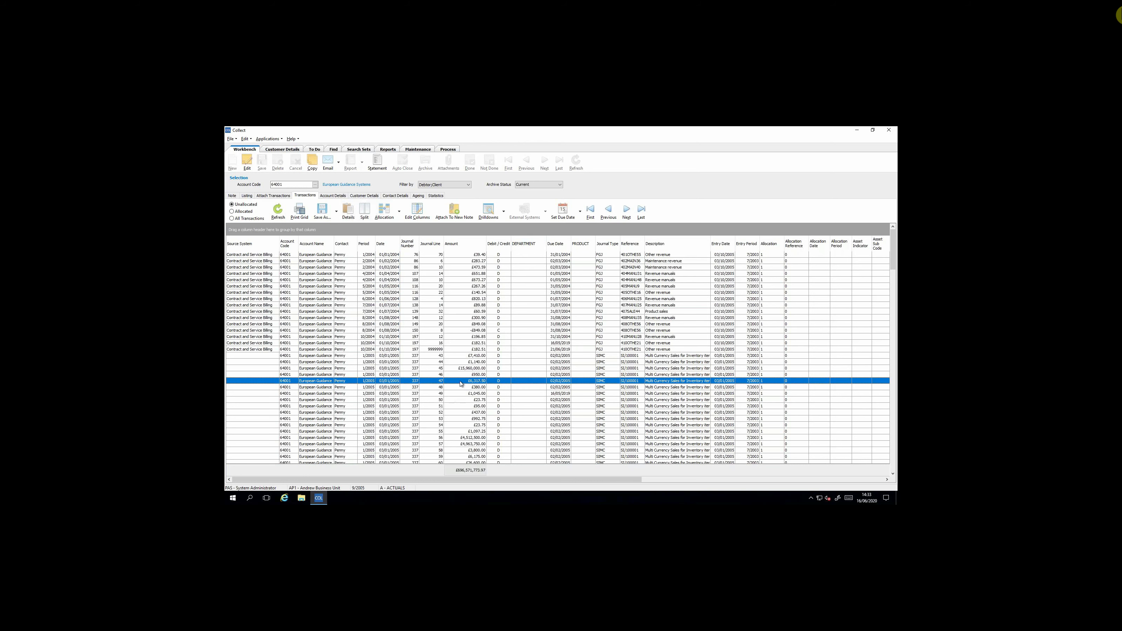
click(504, 211)
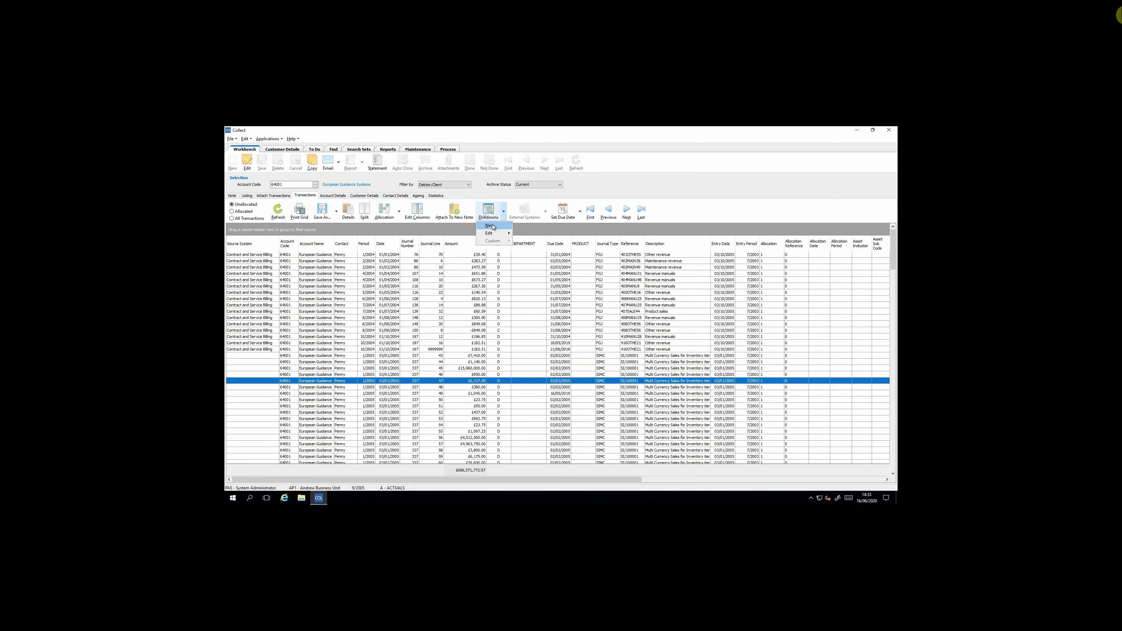
click(491, 226)
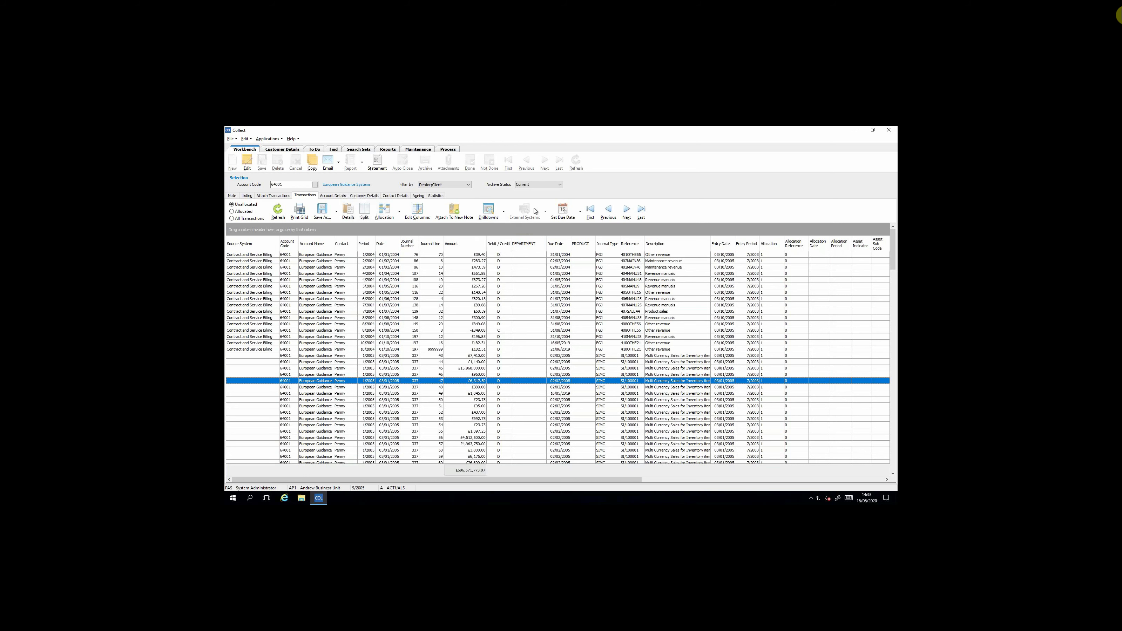
click(503, 214)
mouse_move(491, 234)
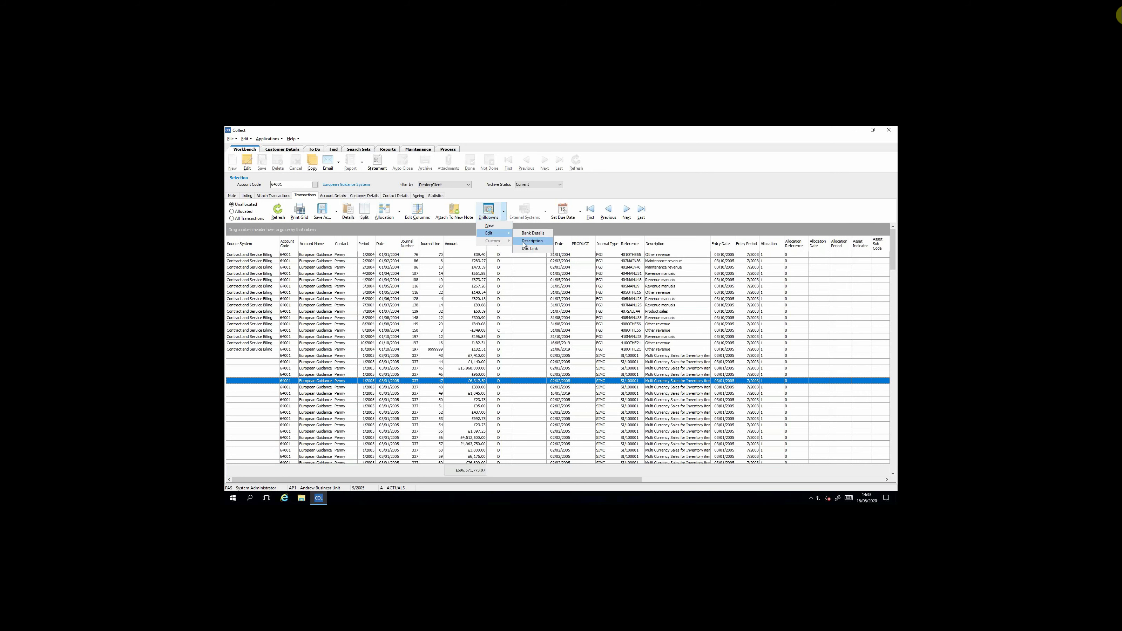
click(491, 290)
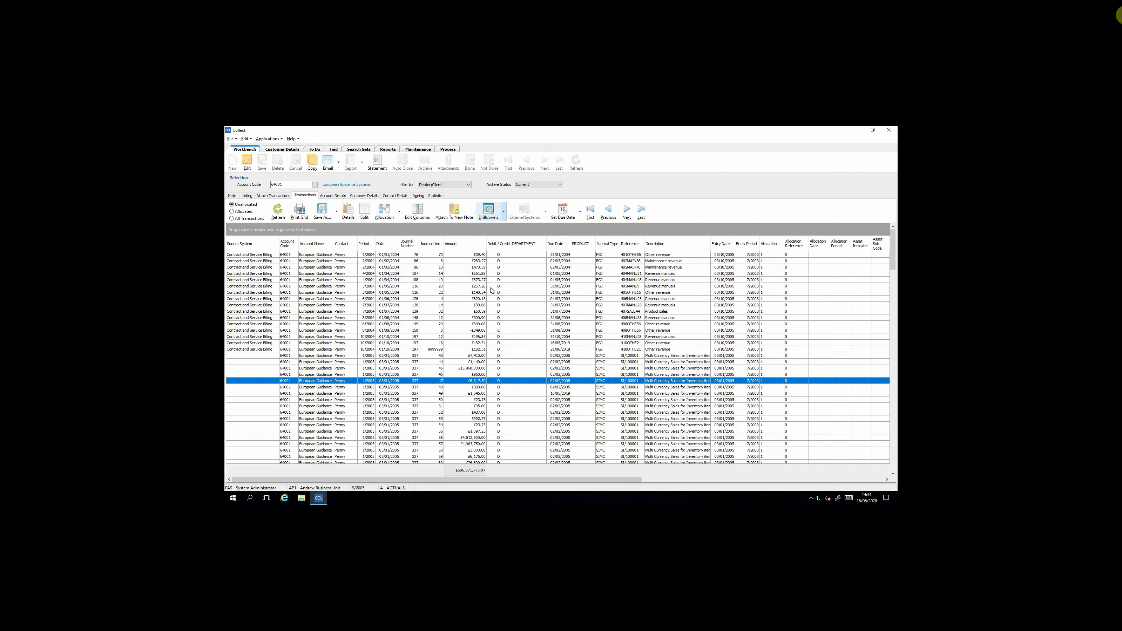
Step: Review the Extension and Additional Details of the journal line 47 transaction, and view the customer's contact details
click(411, 292)
click(412, 329)
click(347, 212)
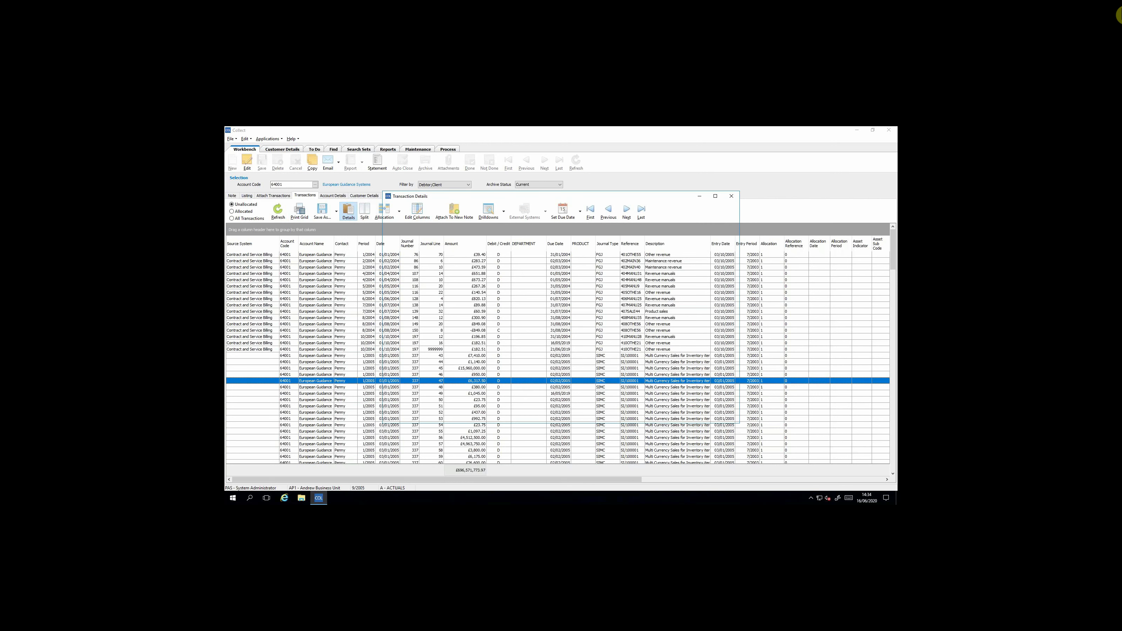
click(417, 234)
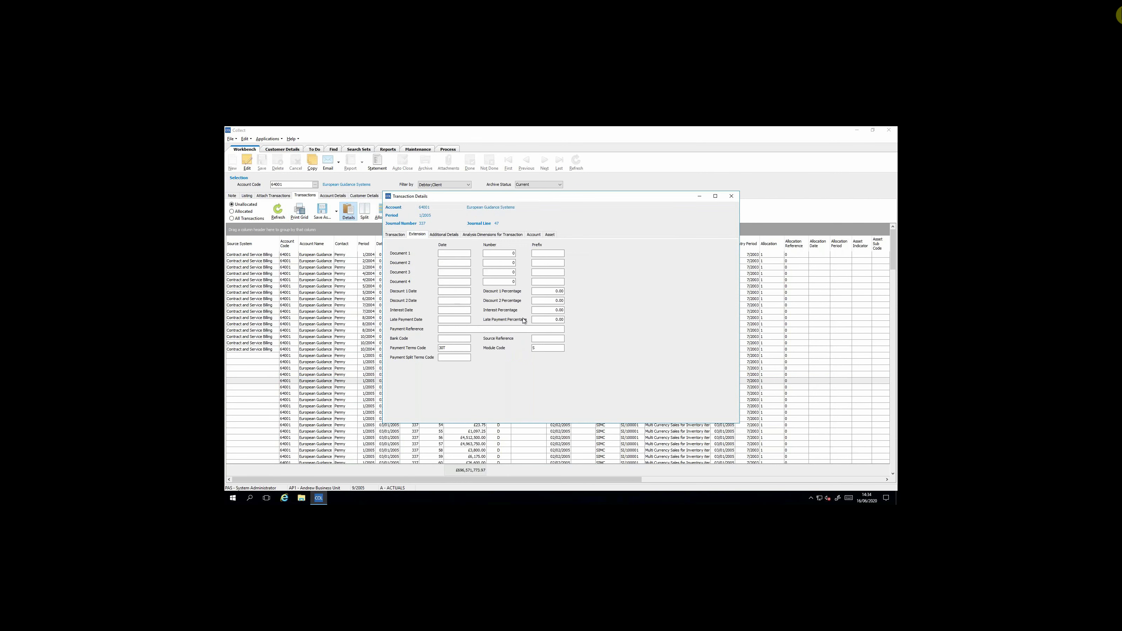
click(446, 235)
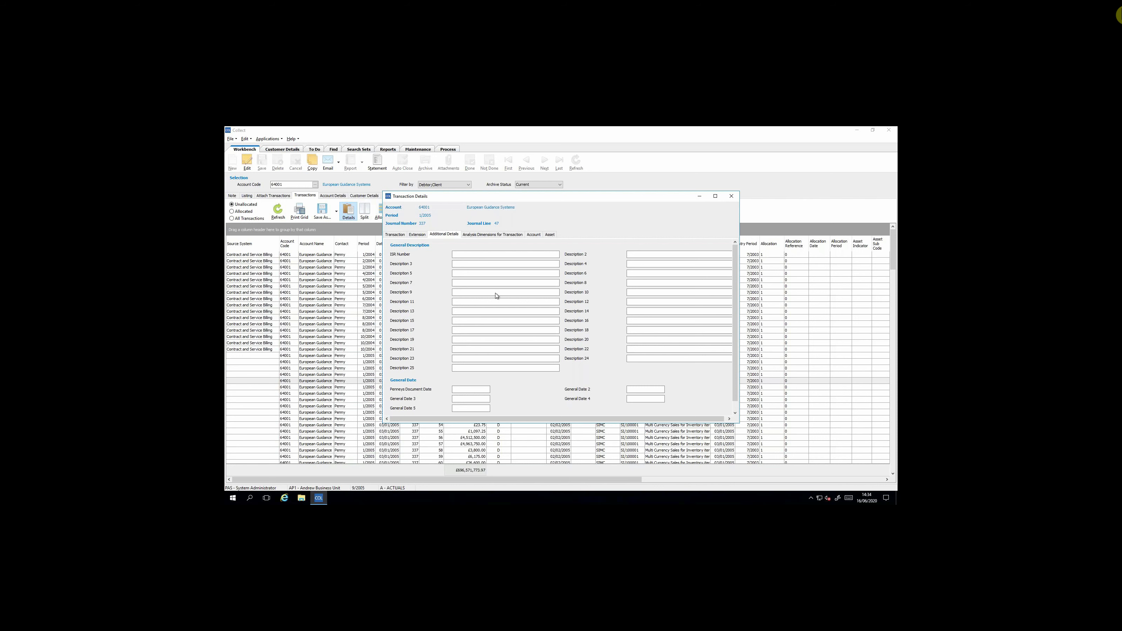
click(732, 197)
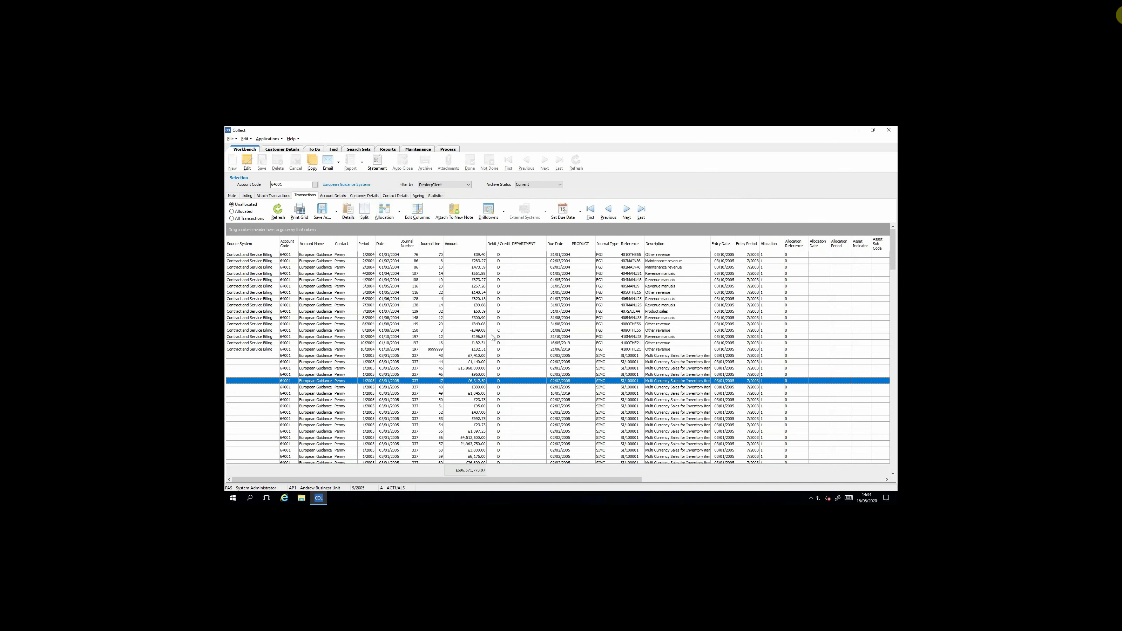
click(396, 197)
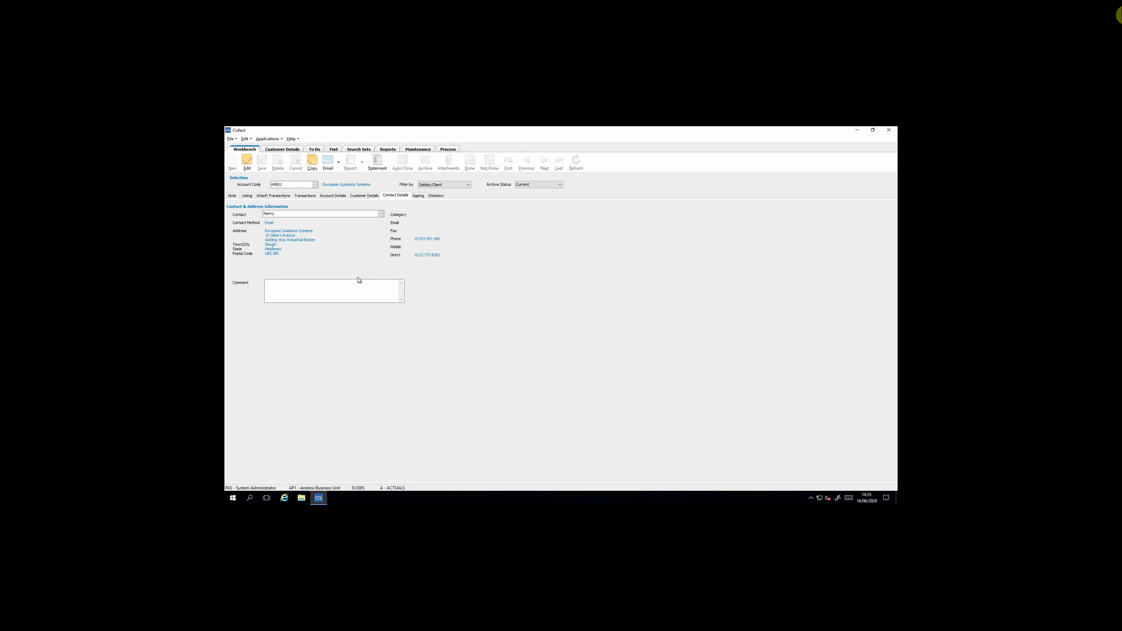
Step: Create a new note for the customer account and assign the first listed contact to it
click(231, 195)
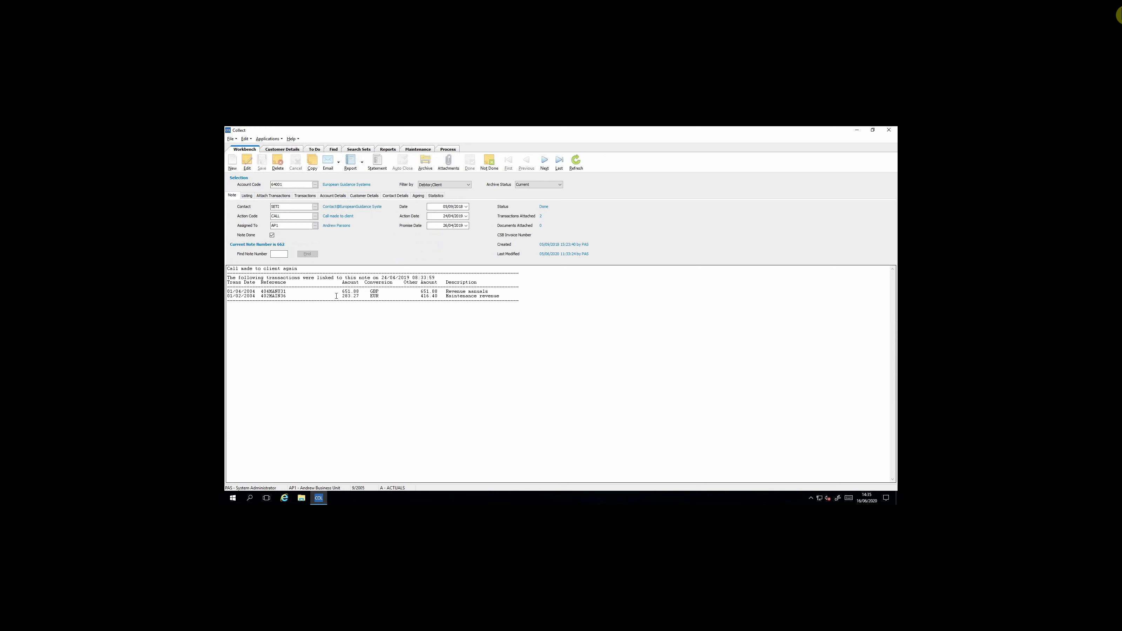
click(233, 161)
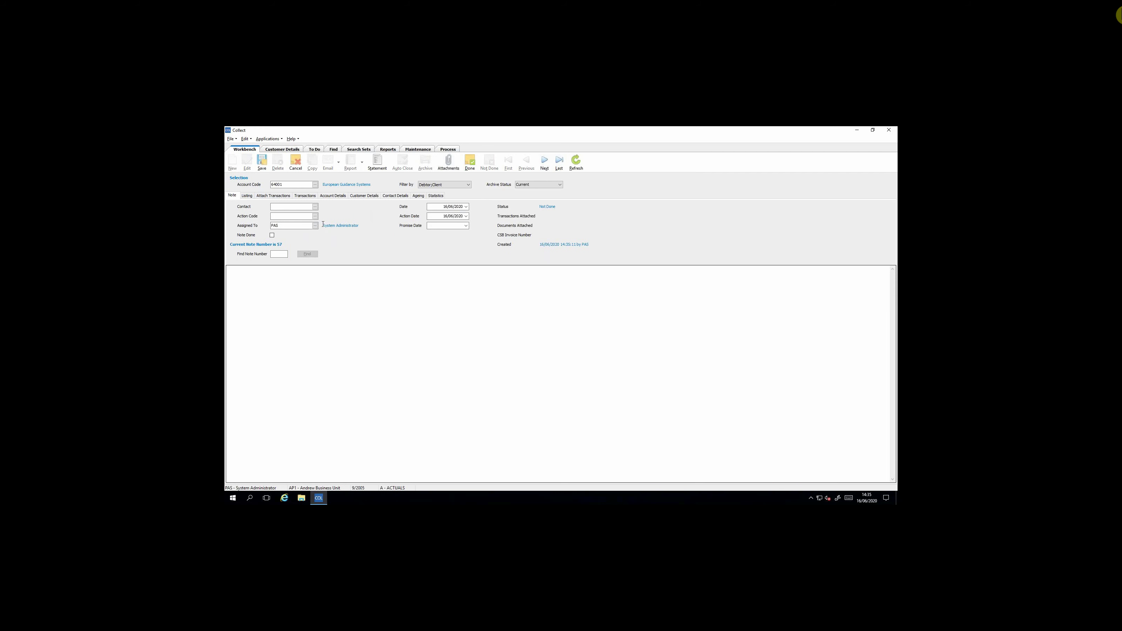
click(315, 206)
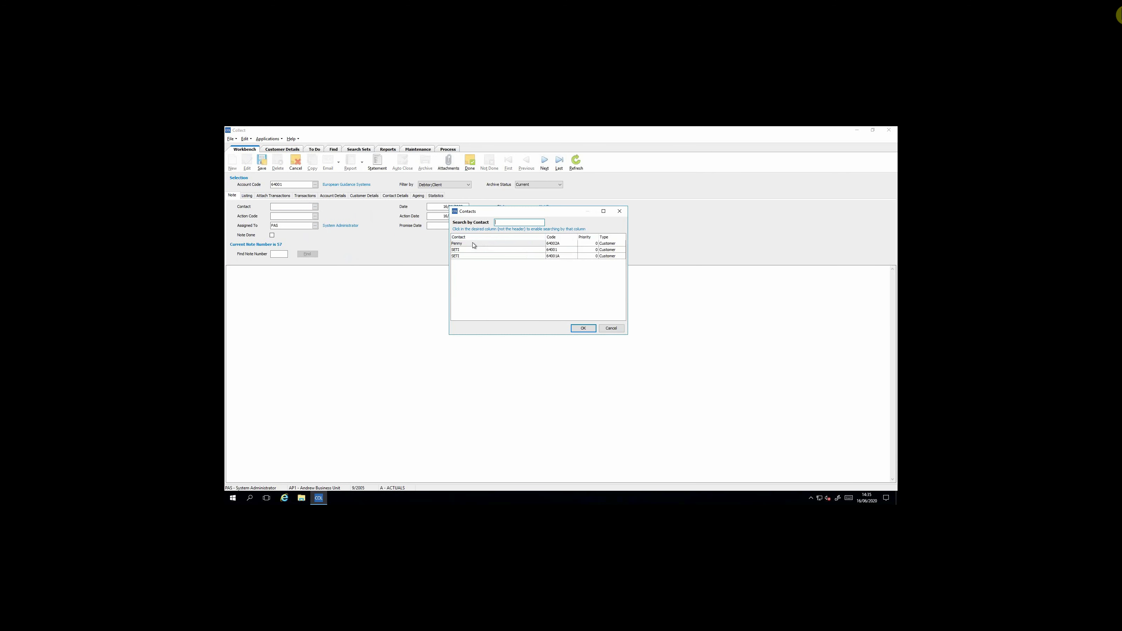
double_click(473, 244)
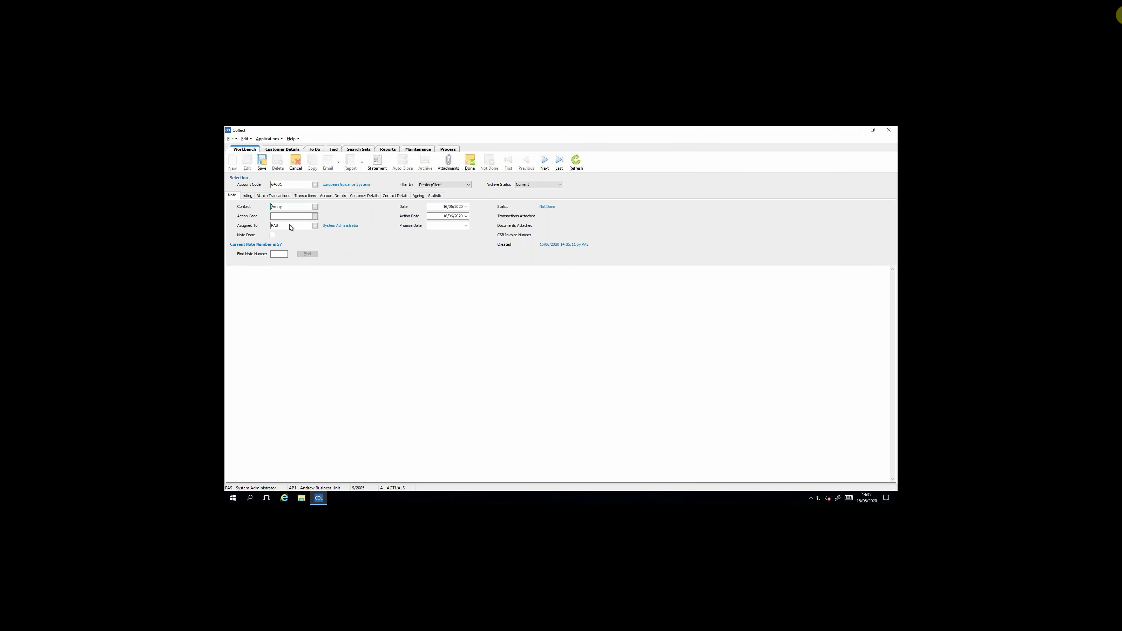
Step: Set the new note's action code to CALL, "Call made to client"
click(283, 216)
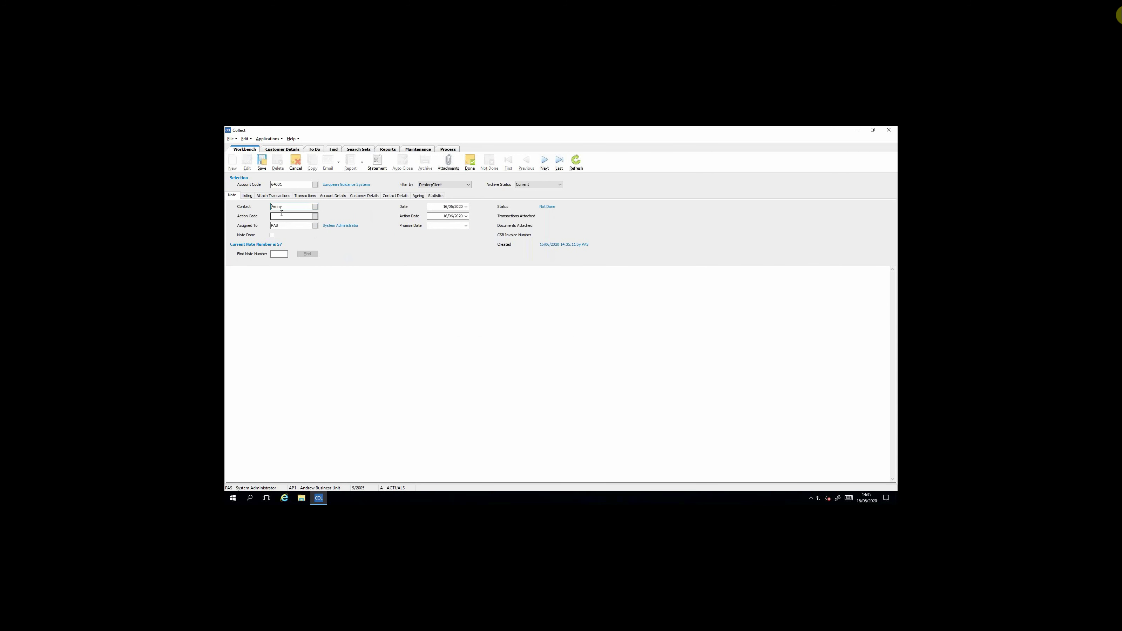
click(316, 217)
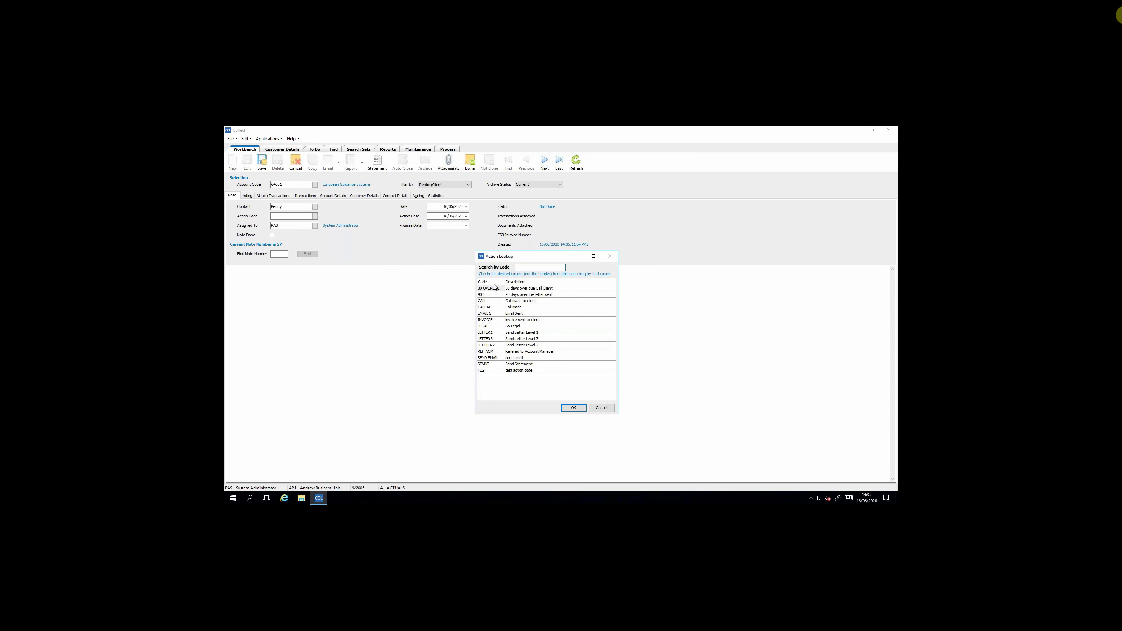
click(486, 301)
double_click(487, 301)
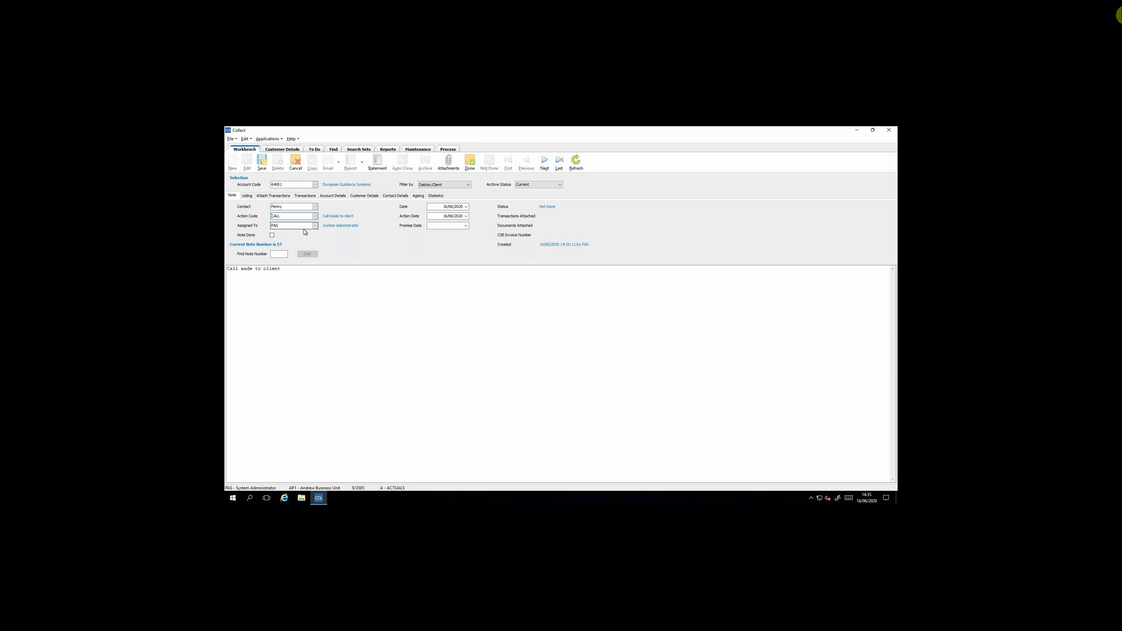
Step: Check the users available for the note's assignment, keep the current assignee, and mark the note as done
click(316, 226)
click(316, 227)
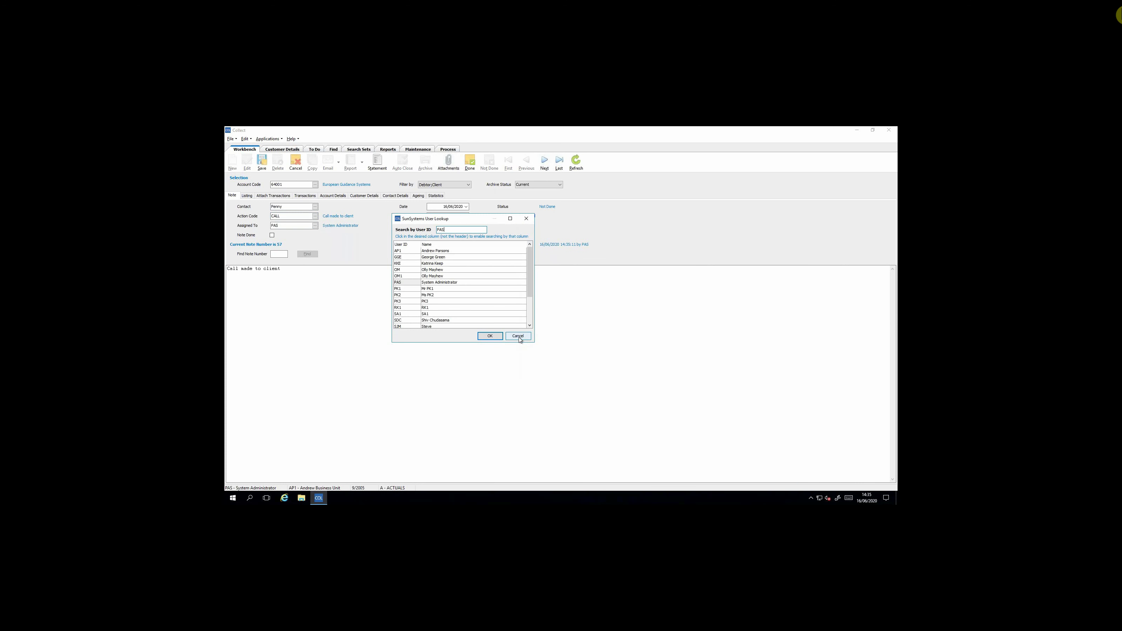
click(518, 337)
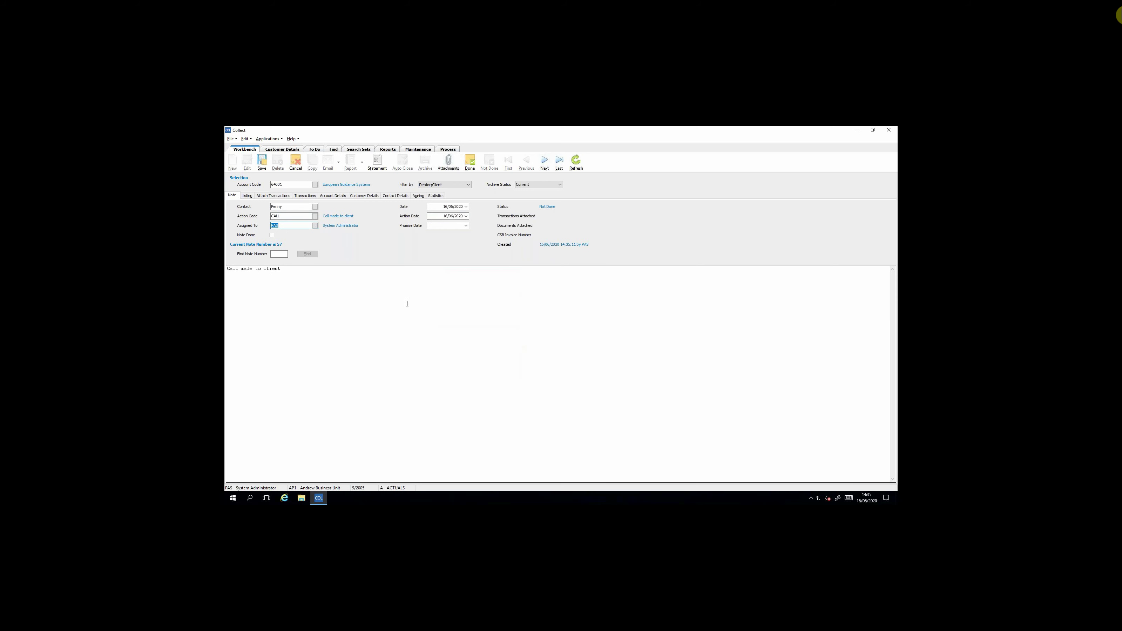
click(272, 235)
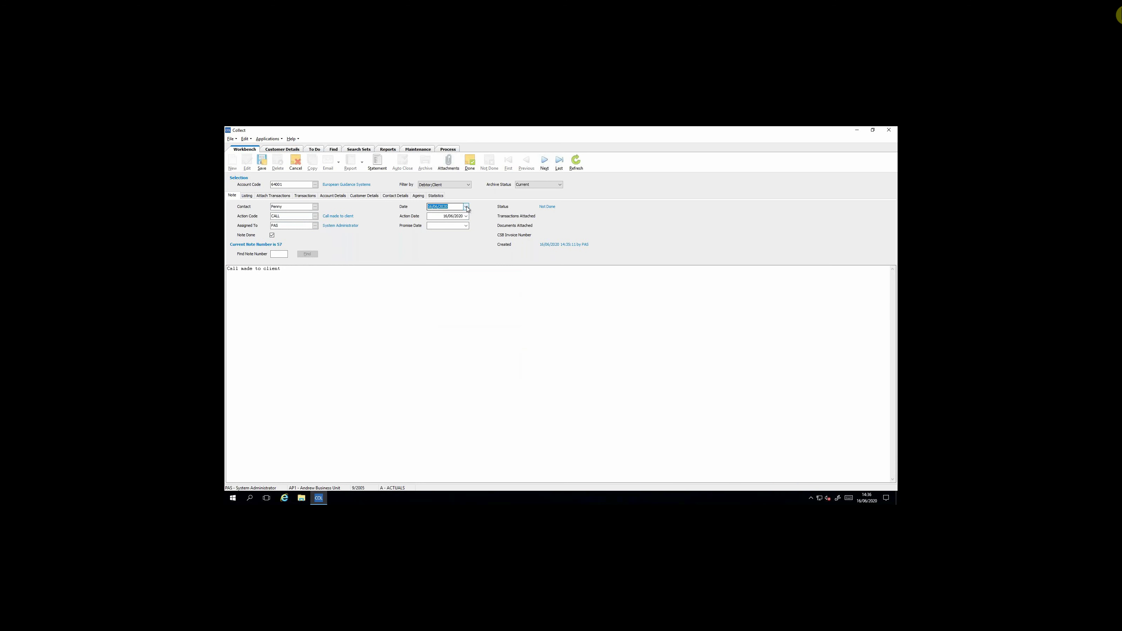
Step: Keep the note's current action date and set its promise date to 17/06/2020
click(466, 216)
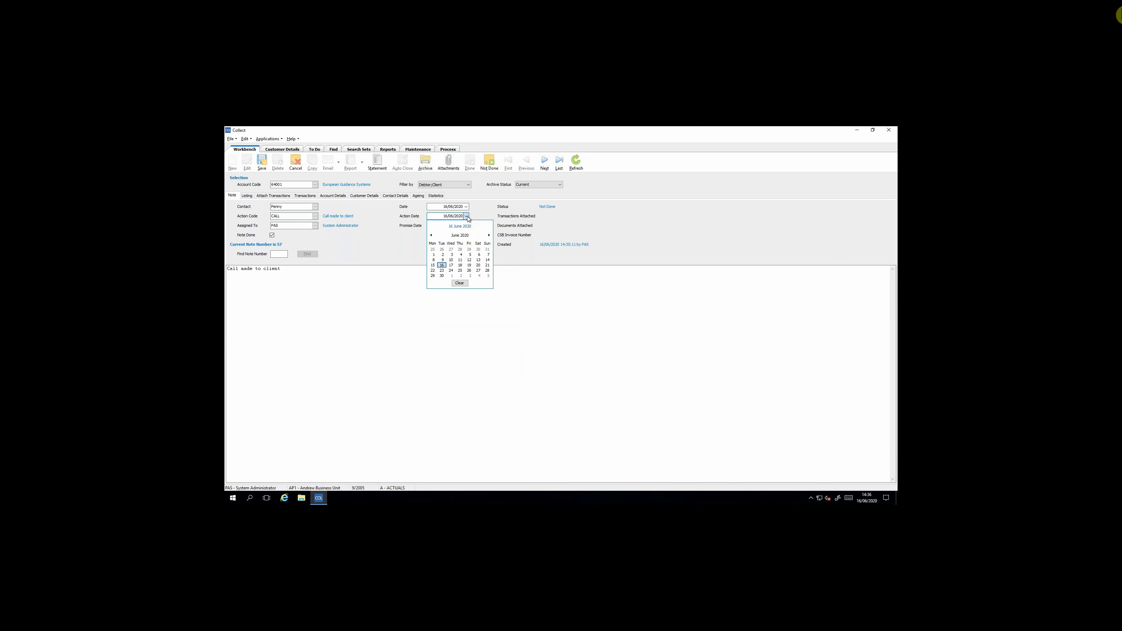
click(466, 216)
click(438, 225)
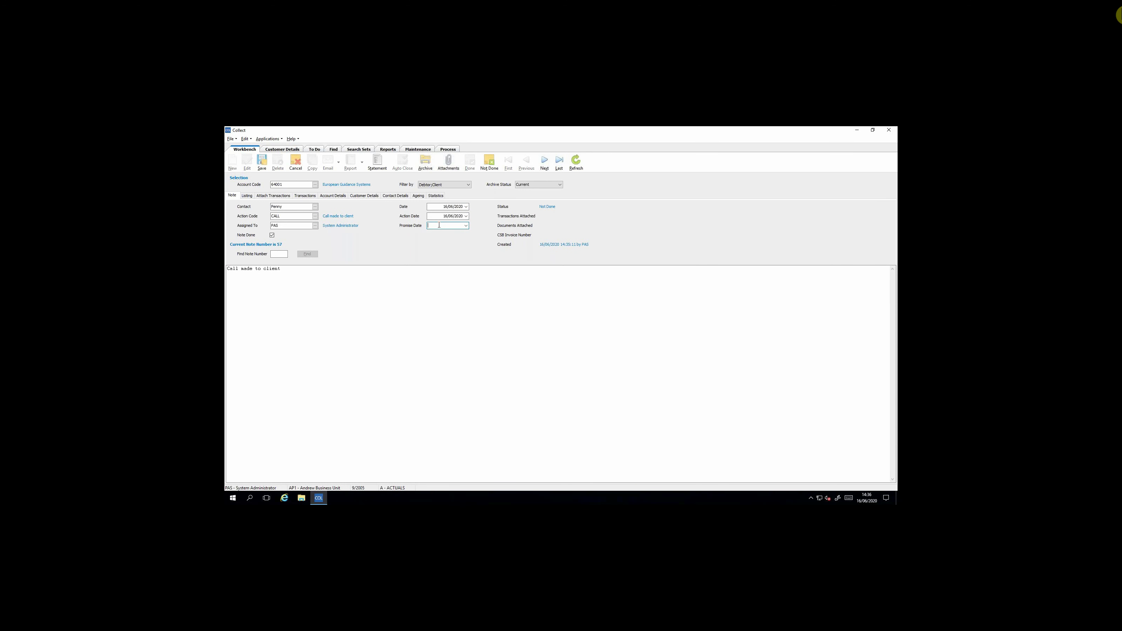
click(466, 225)
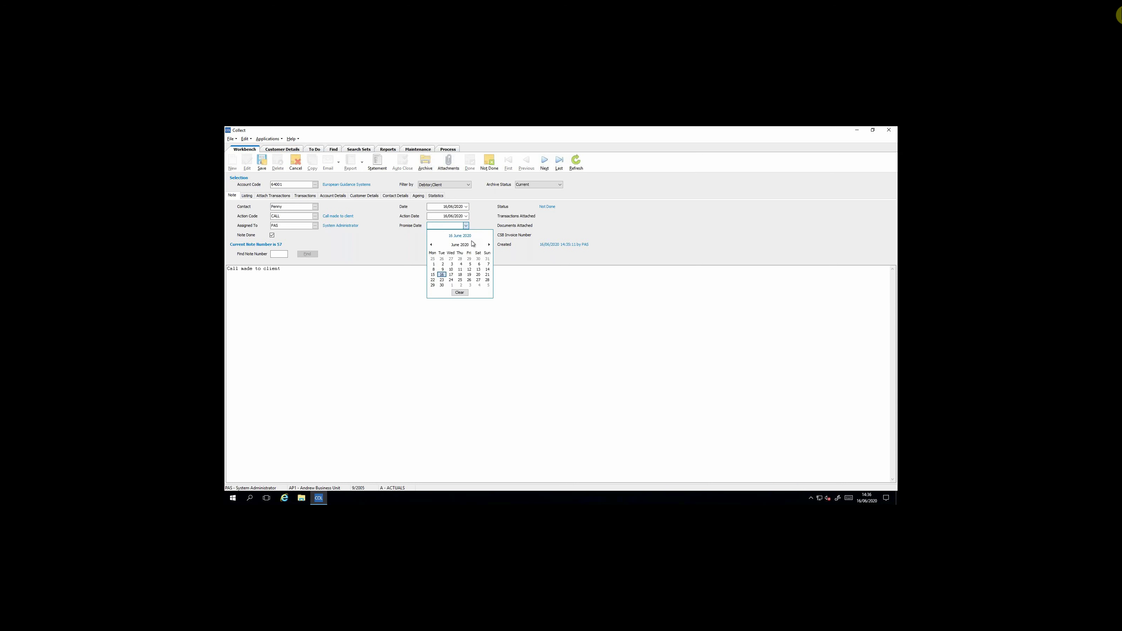
click(451, 275)
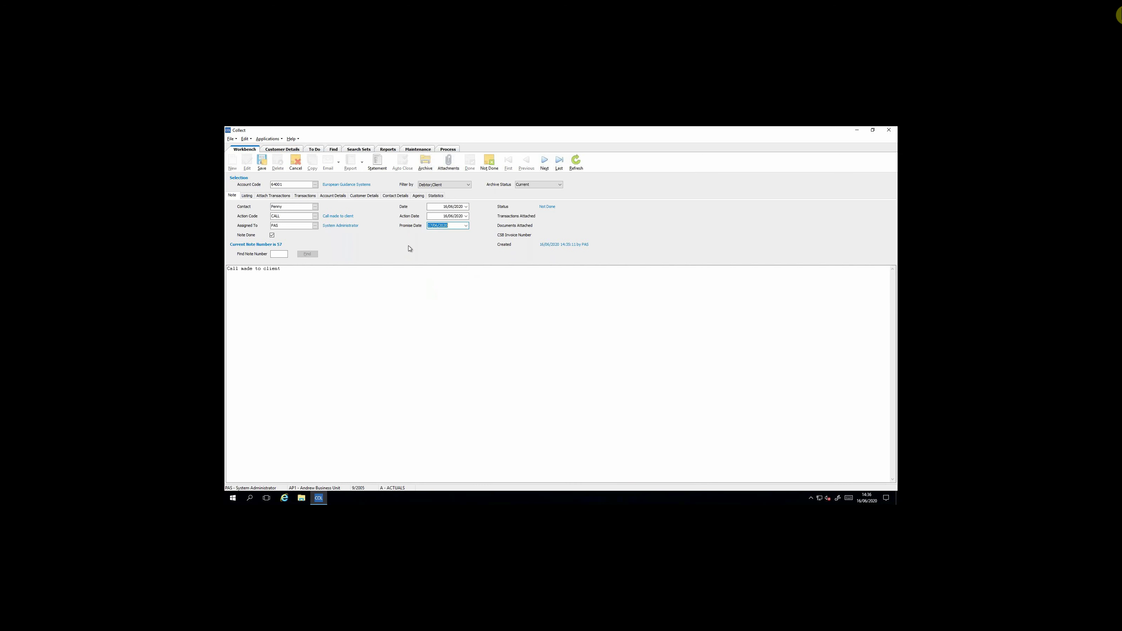
Step: Add a line to the call note saying the contact was spoken to and will pay tomorrow, and save it
click(308, 289)
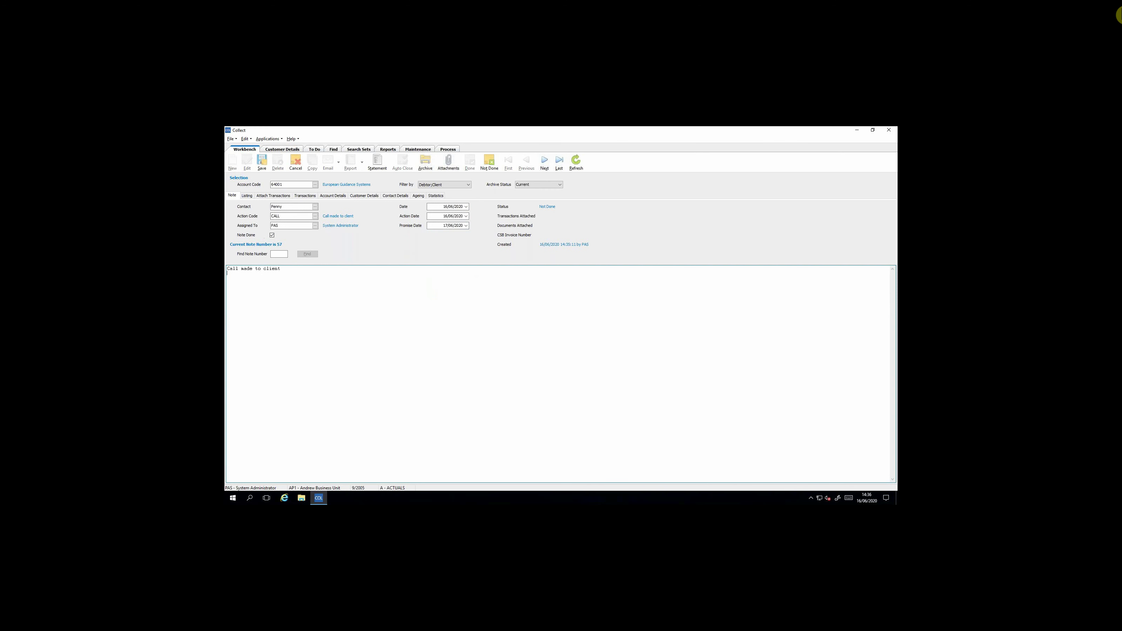
text(Talked to penny and she will pay tomorrow)
click(262, 162)
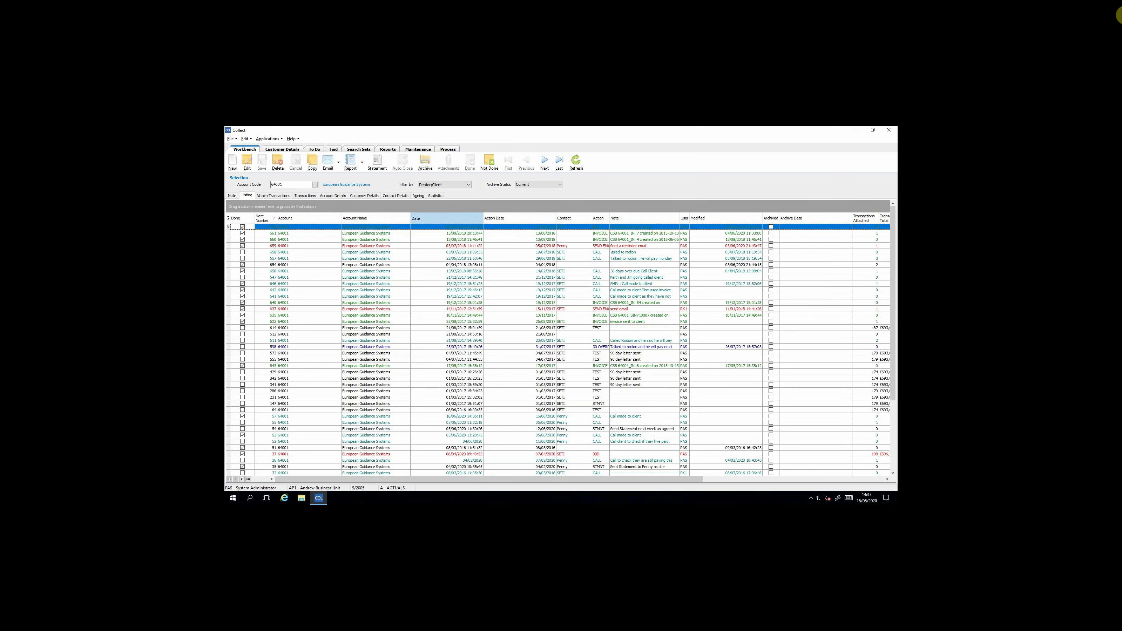
Step: Sort the account's note listing by date with the newest first, browse the entries, and open the newest call note
click(446, 218)
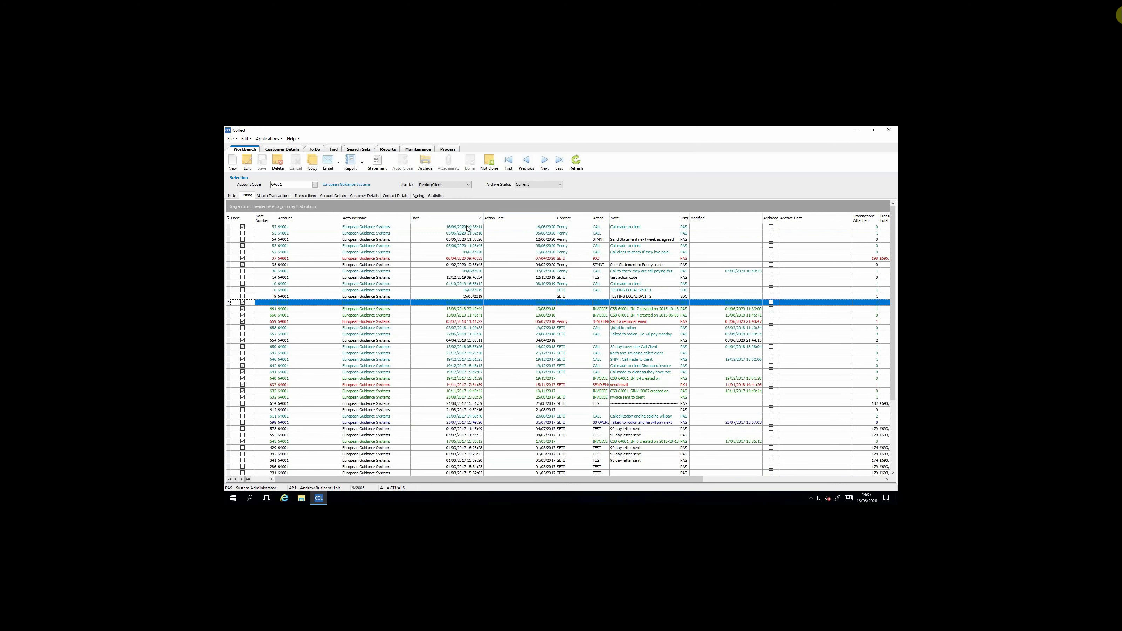
click(466, 228)
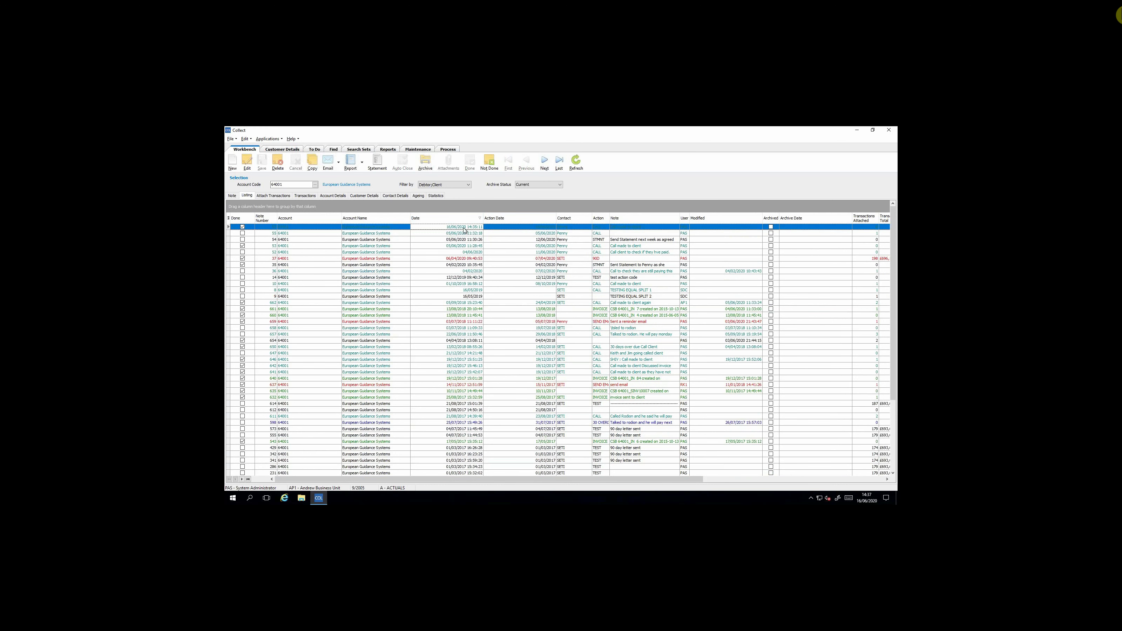
key(Down)
key(Down)
key(Down)
key(Down)
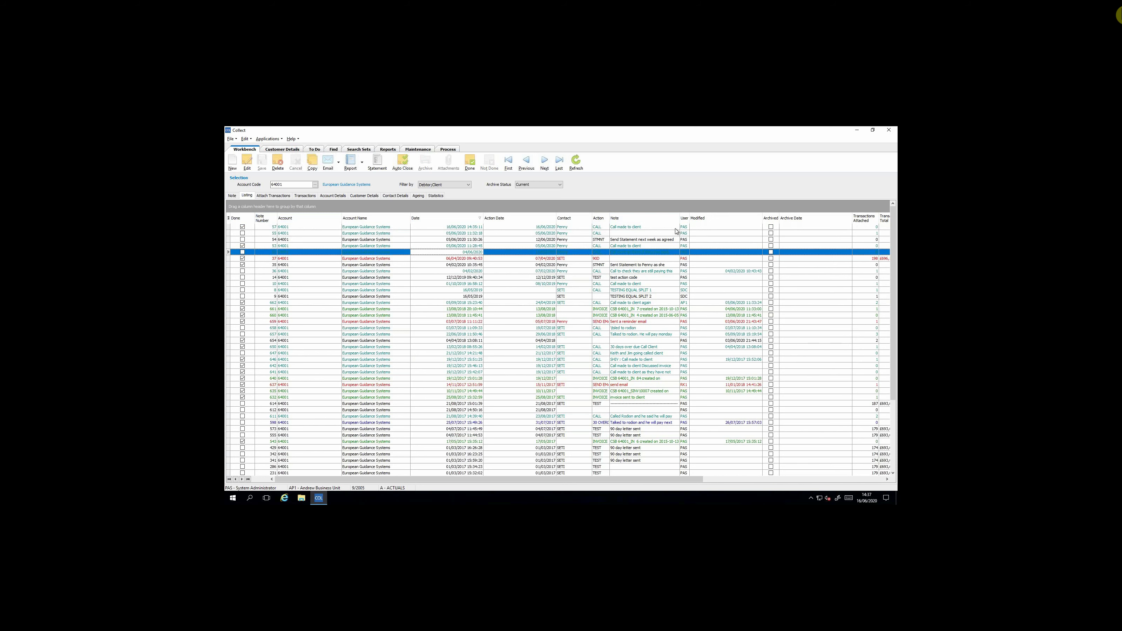
double_click(461, 227)
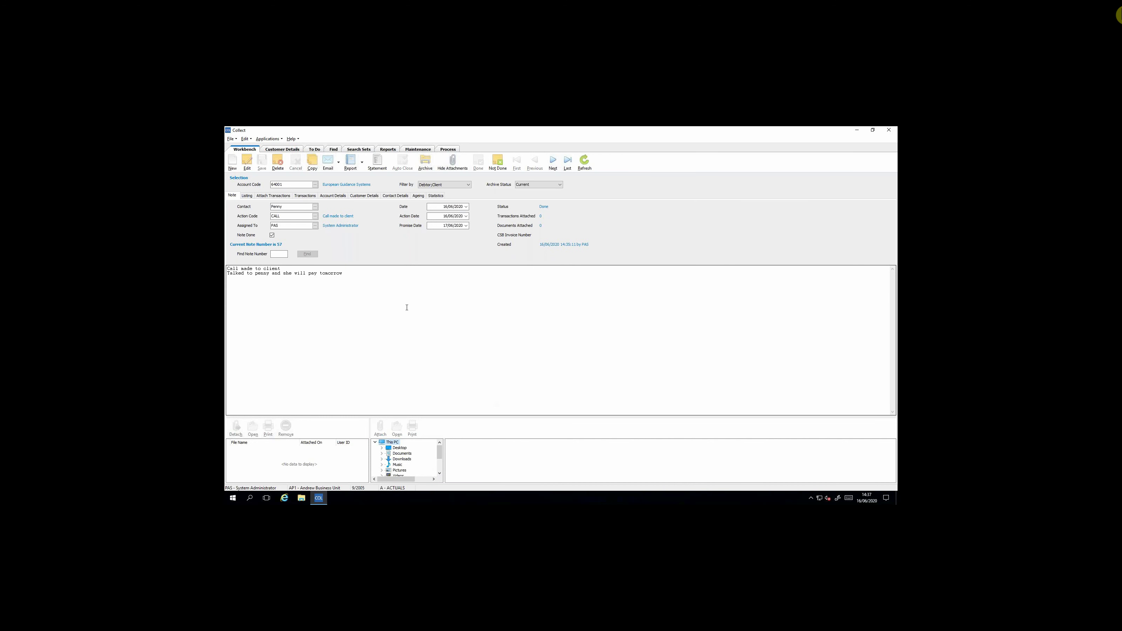
click(314, 317)
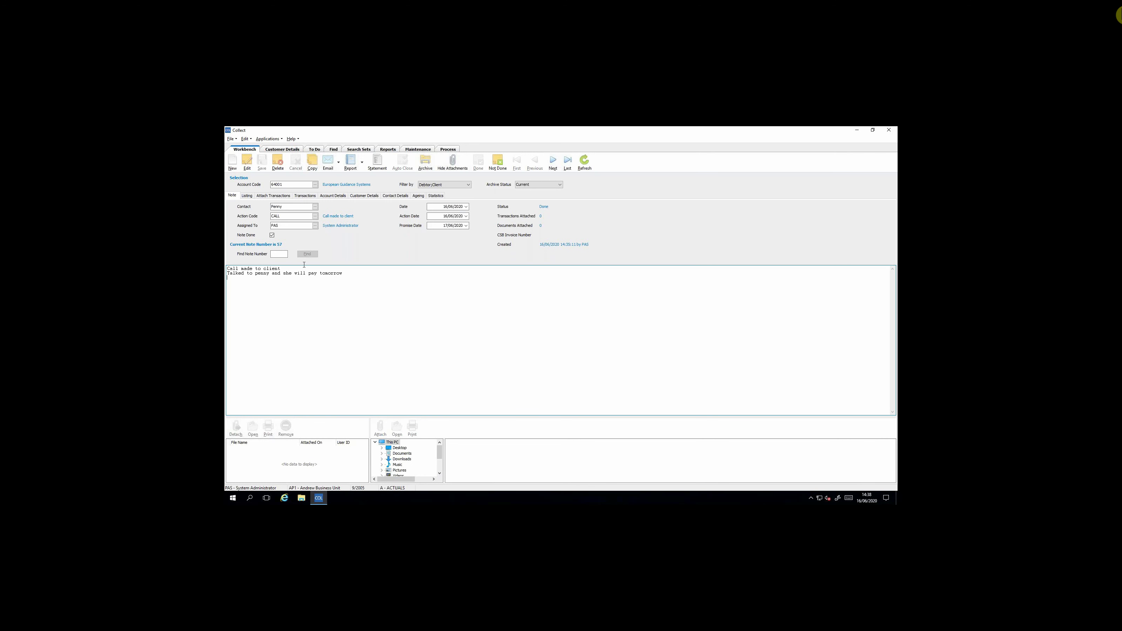
Step: Attach the £473.59 Maintenance revenue and £673.27 Revenue manuals transactions to the call note and save it
click(276, 196)
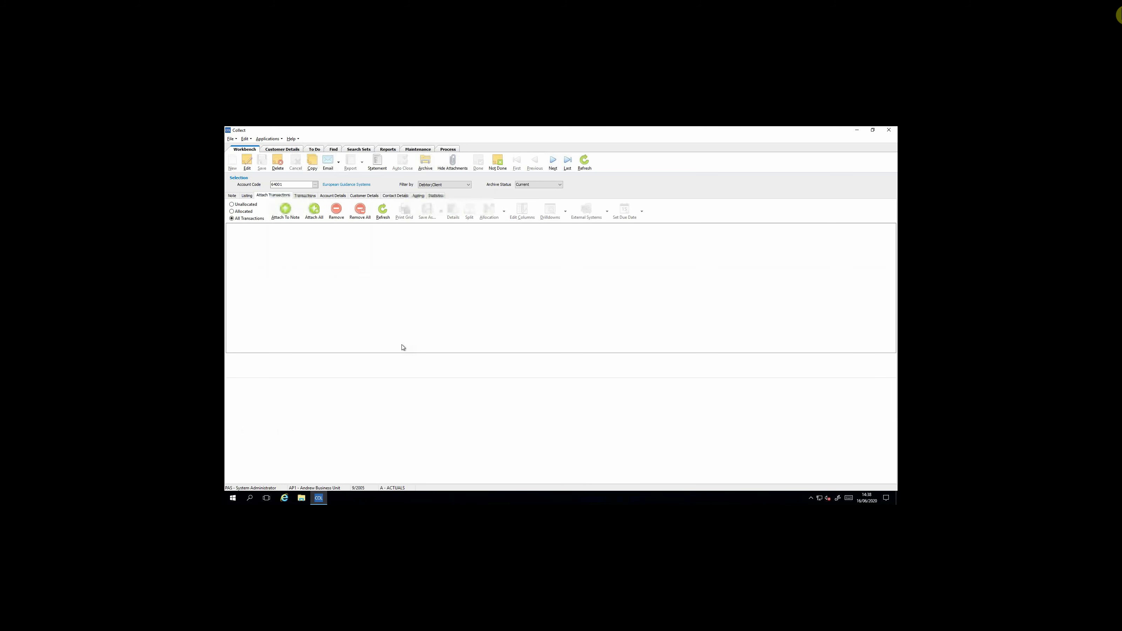
click(451, 436)
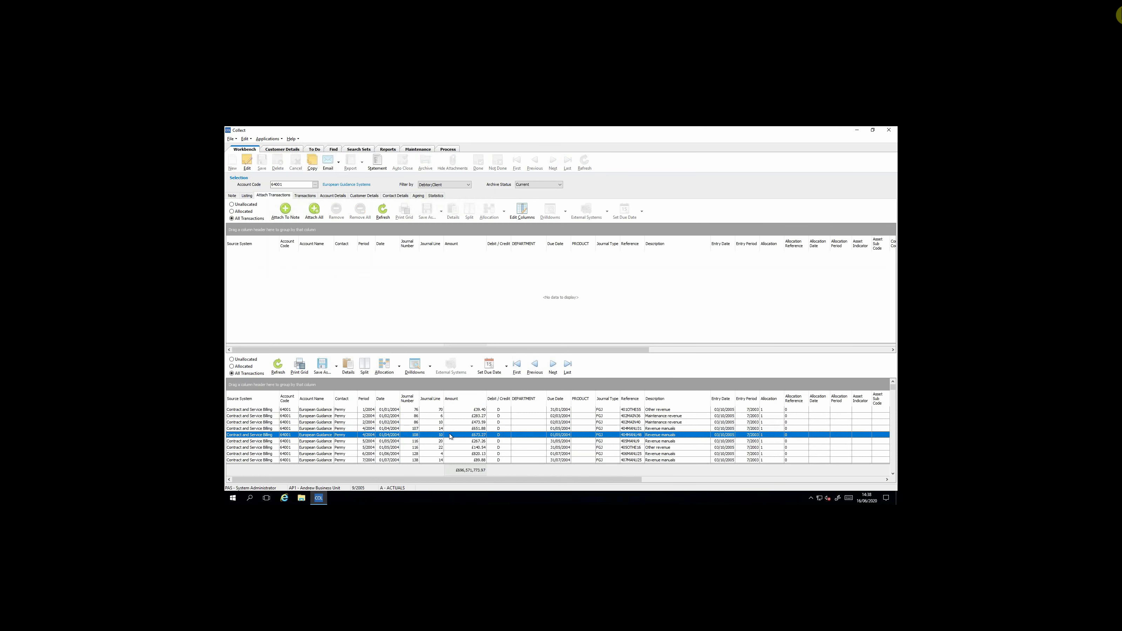
ctrl+click(446, 423)
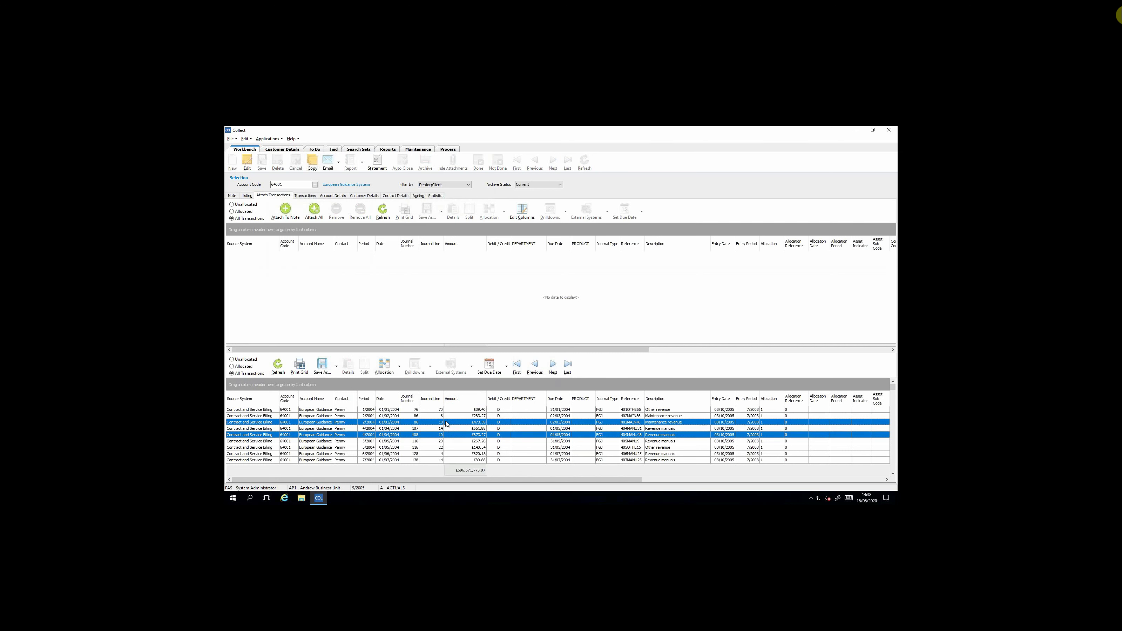
click(286, 210)
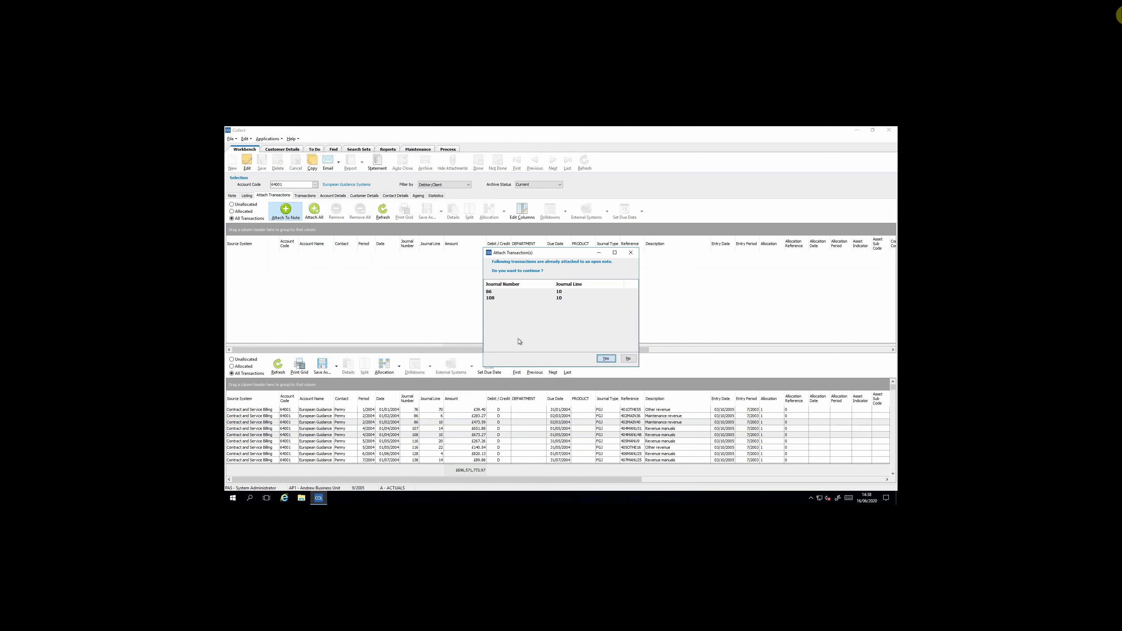
key(Return)
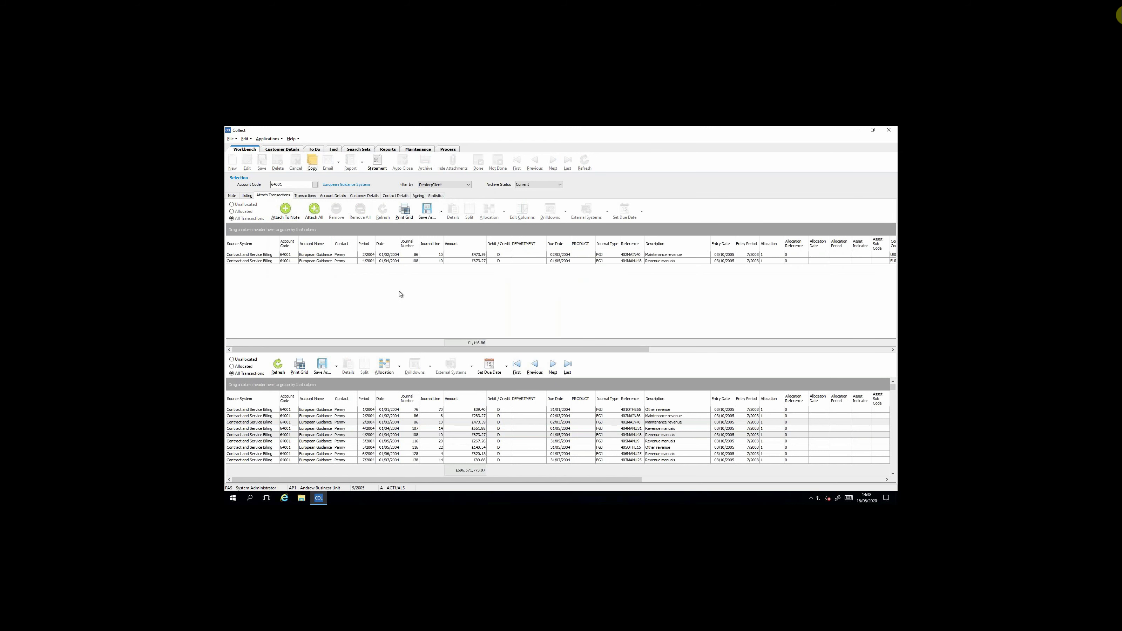
click(263, 164)
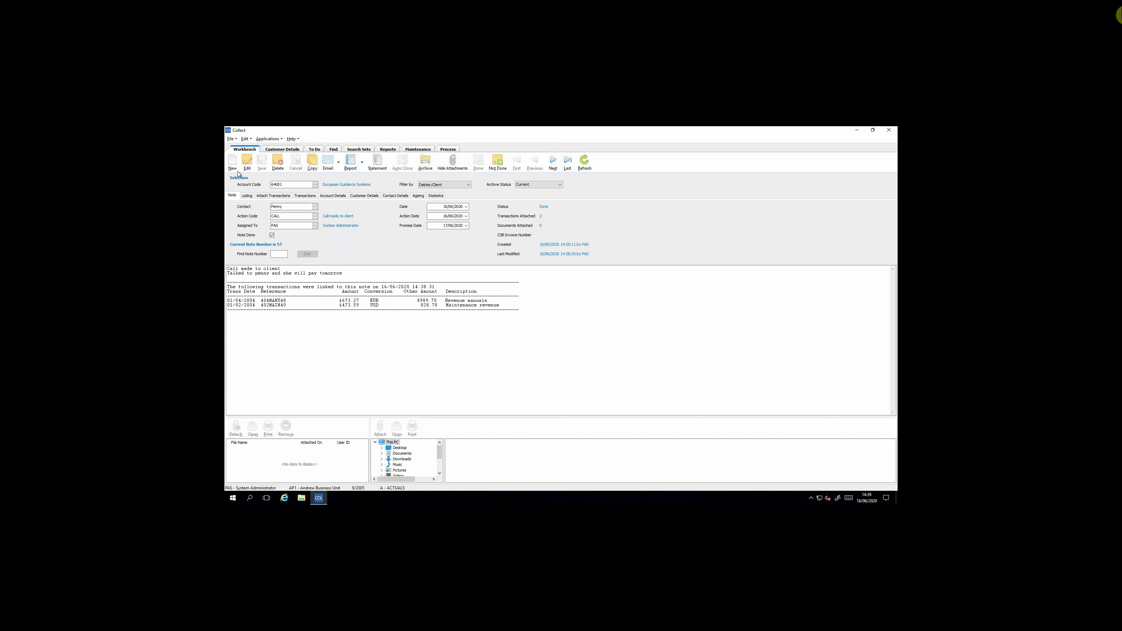
Step: Create another note for the account with the first listed contact and the action code SEND EMAIL
click(232, 162)
click(368, 361)
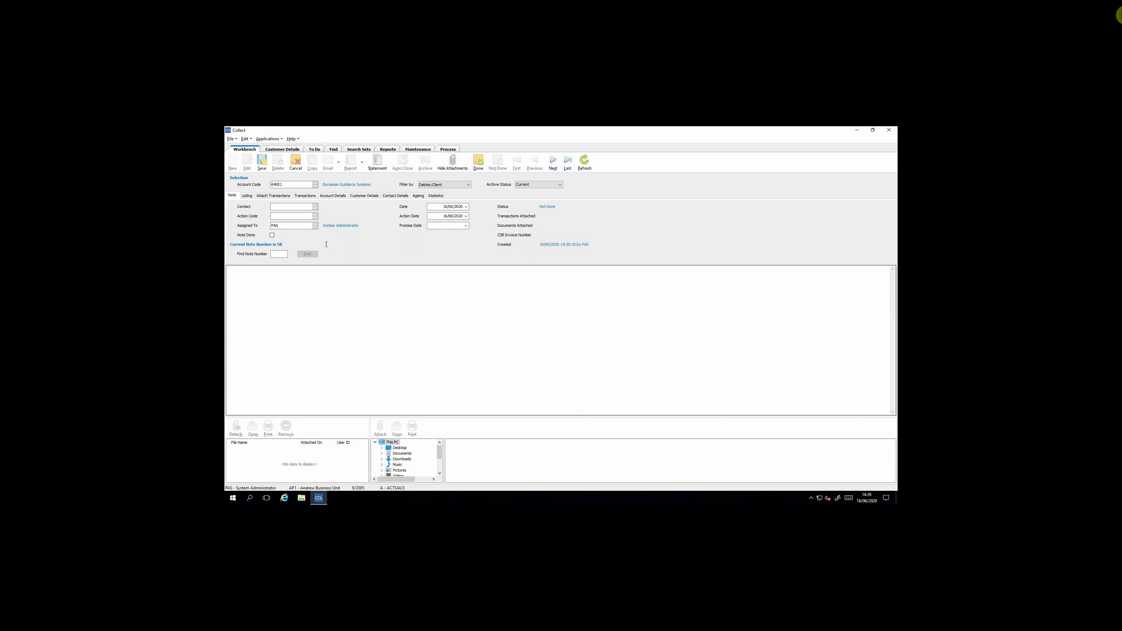
click(315, 207)
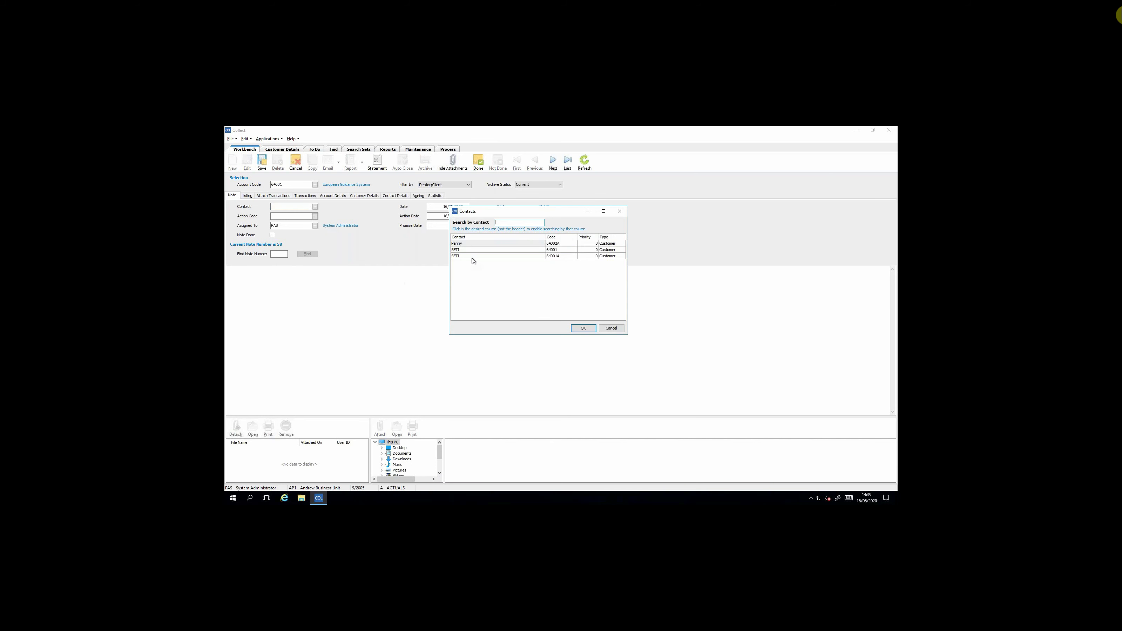
double_click(468, 244)
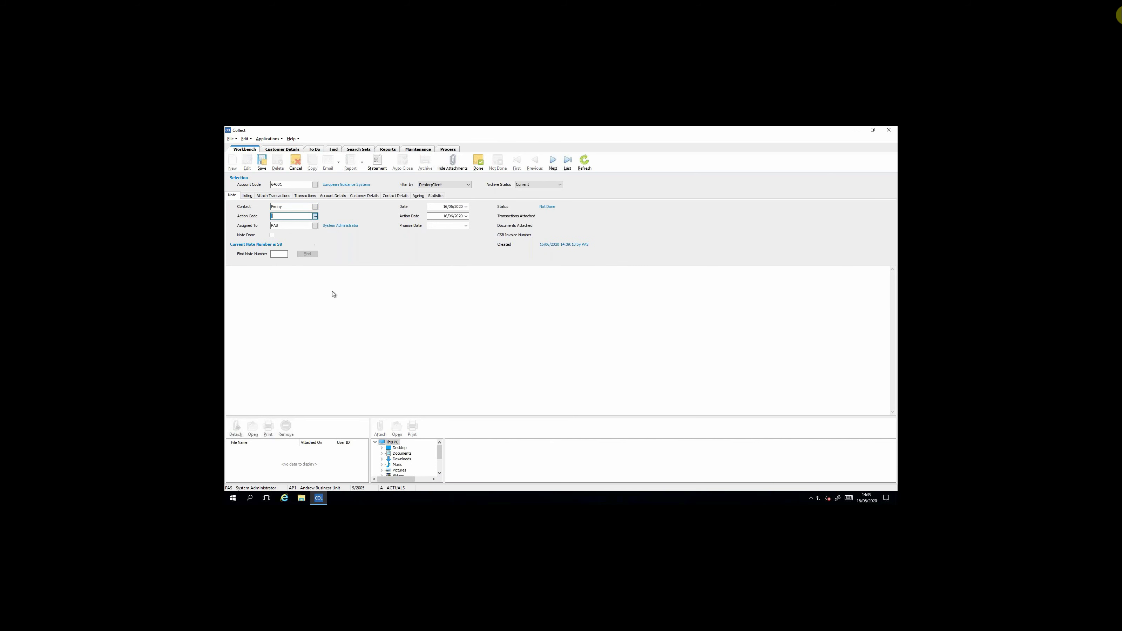
key(F4)
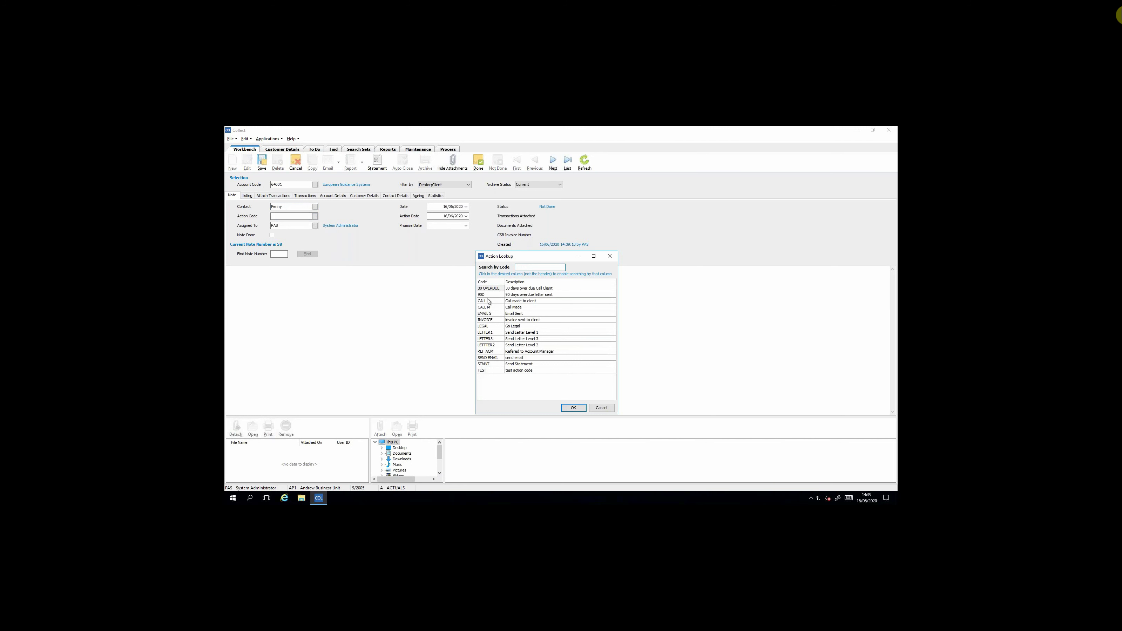
double_click(488, 358)
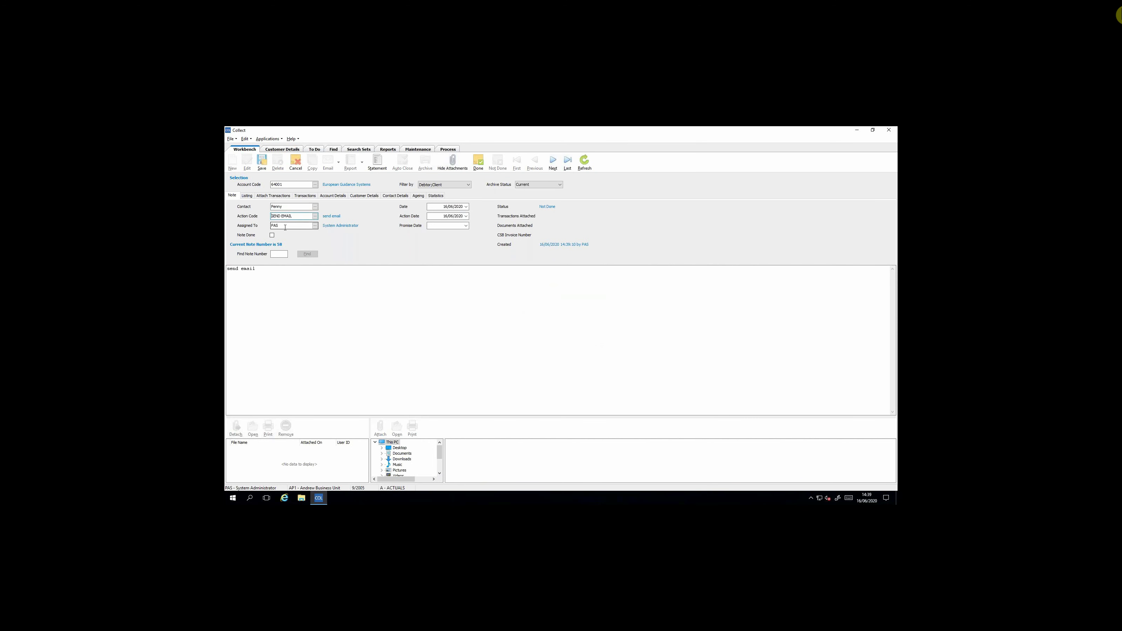
Step: Set the email note's action date to 17/06/2020, complete its text with the contact and "about the statement detail.", and save it
click(467, 217)
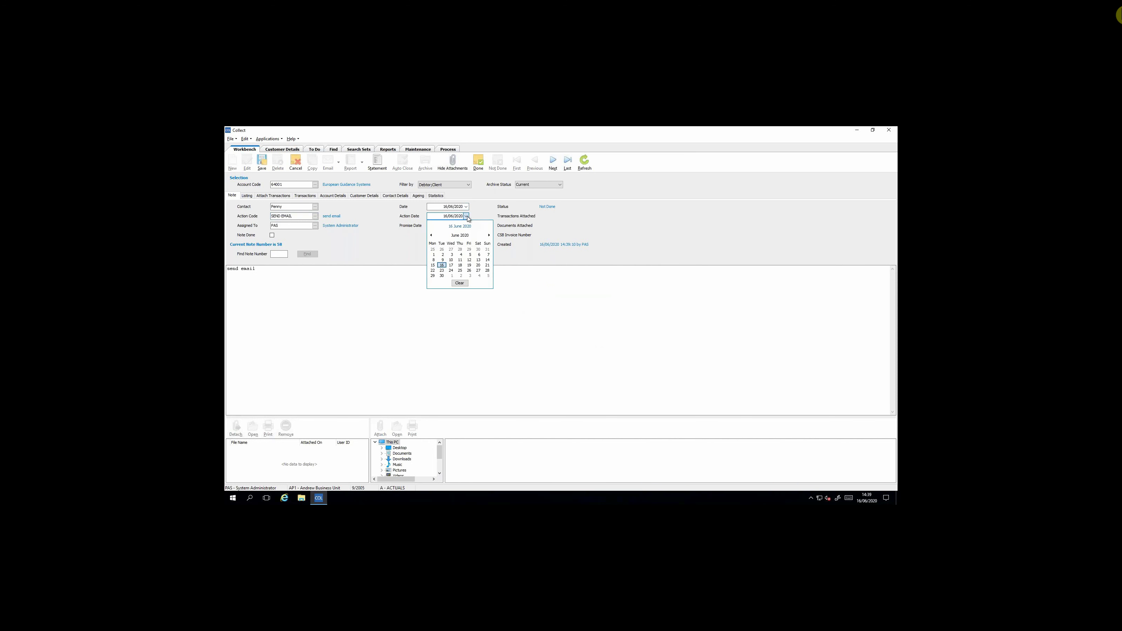
click(451, 266)
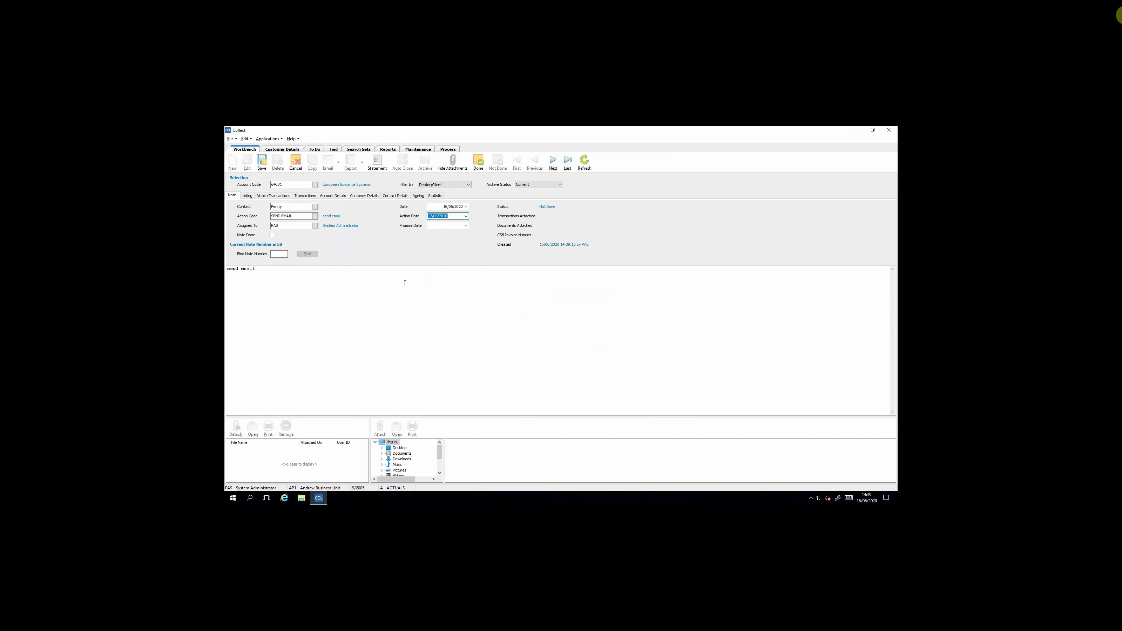
click(282, 281)
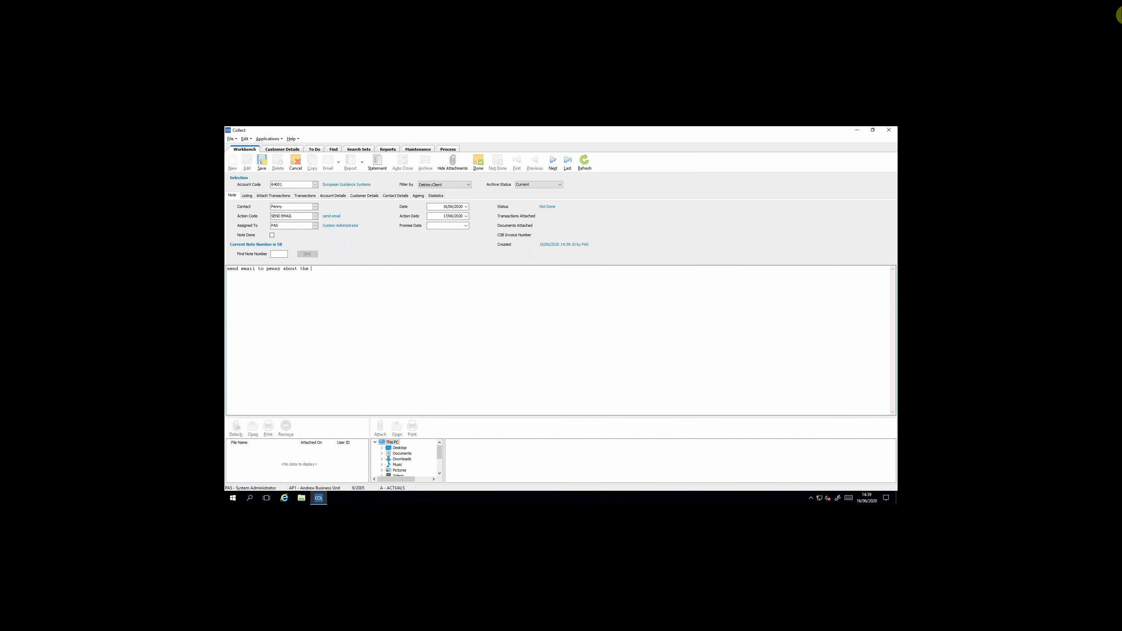
text(to penny about the statement detail.)
click(262, 162)
Step: Review the saved notes in the account's listing and go to the To Do calendar
click(245, 197)
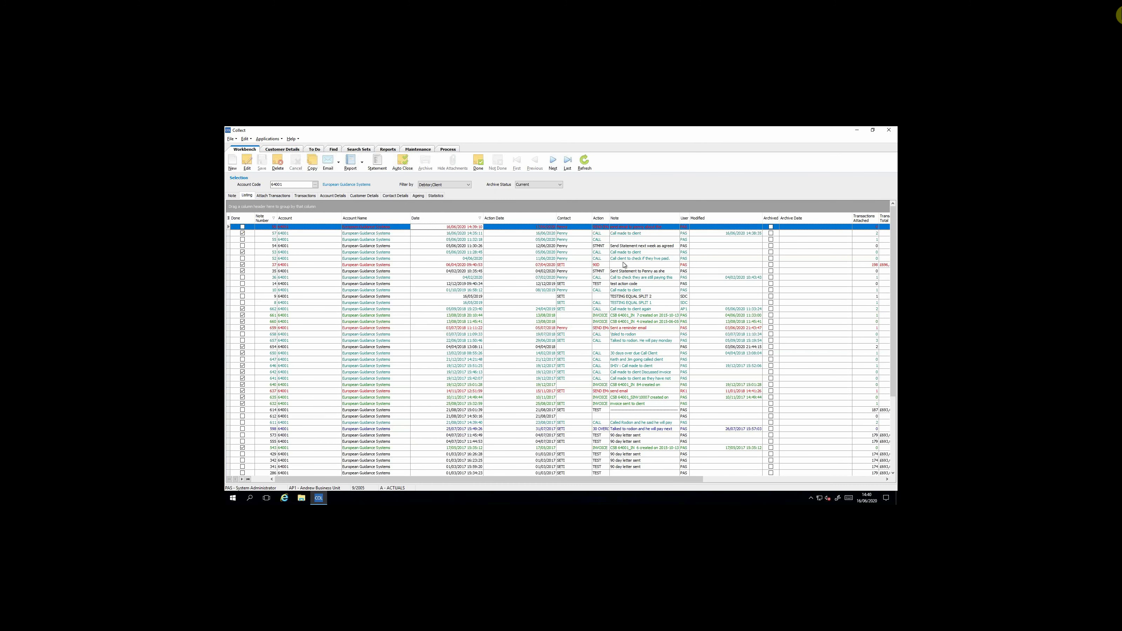
click(588, 259)
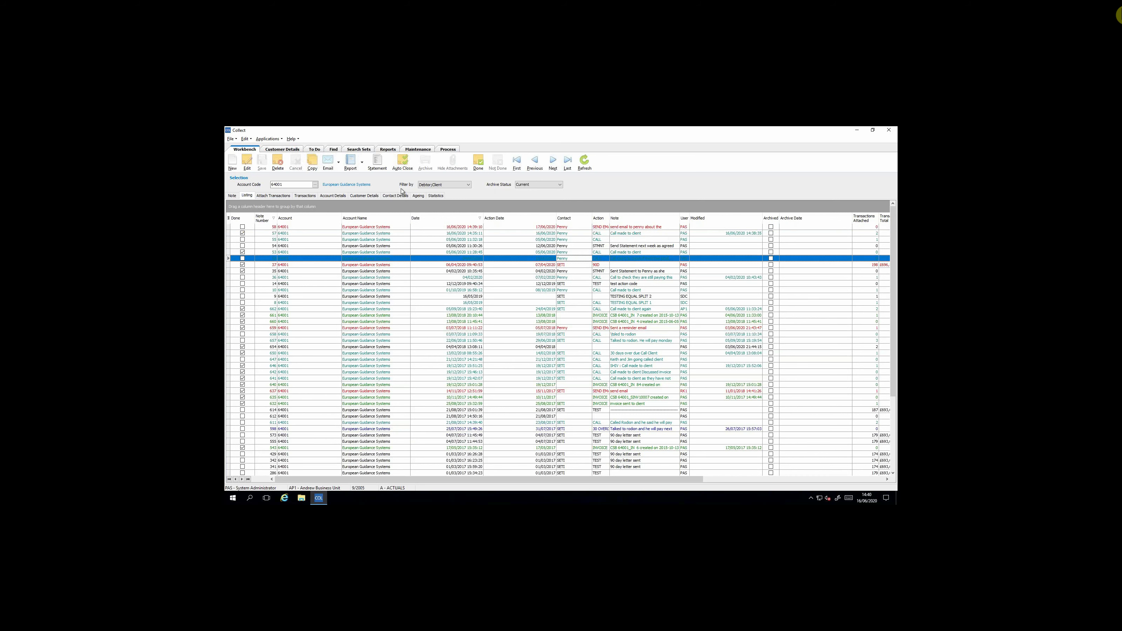
click(315, 149)
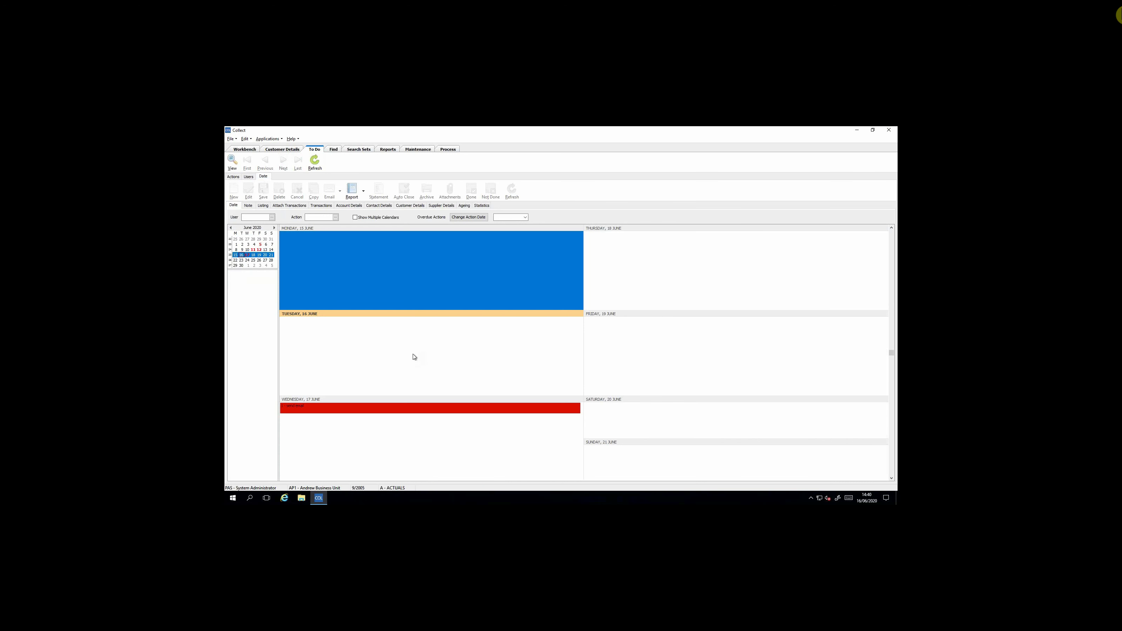
Step: Examine the To Do calendar's days from Monday 15 June to Thursday 18 June for scheduled actions
click(414, 355)
click(441, 303)
click(643, 279)
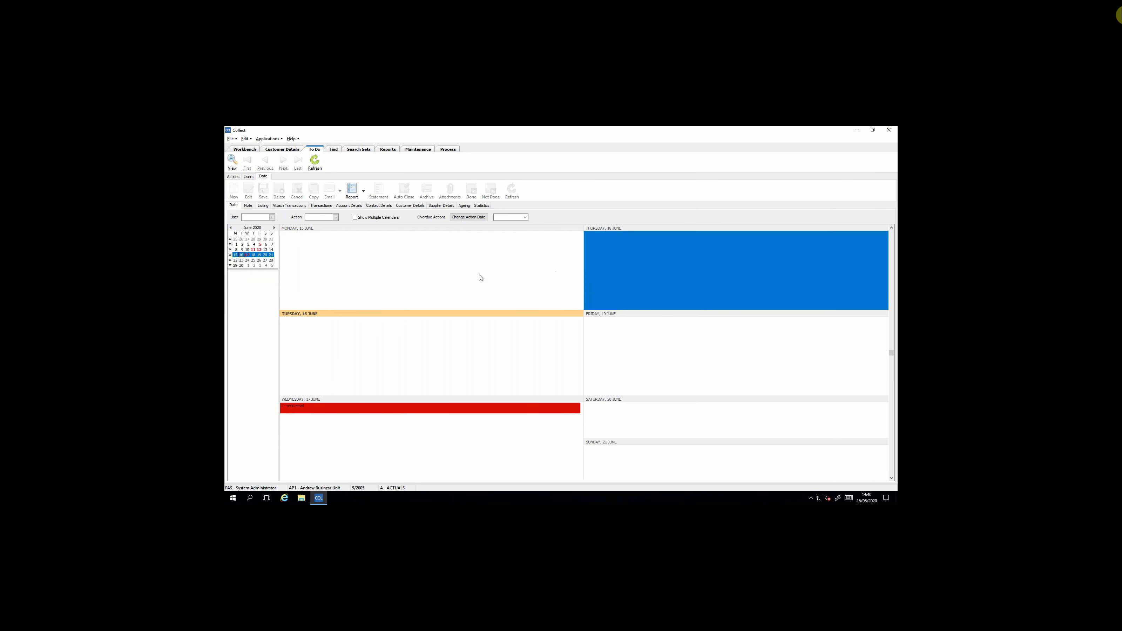
click(481, 278)
click(667, 266)
click(515, 275)
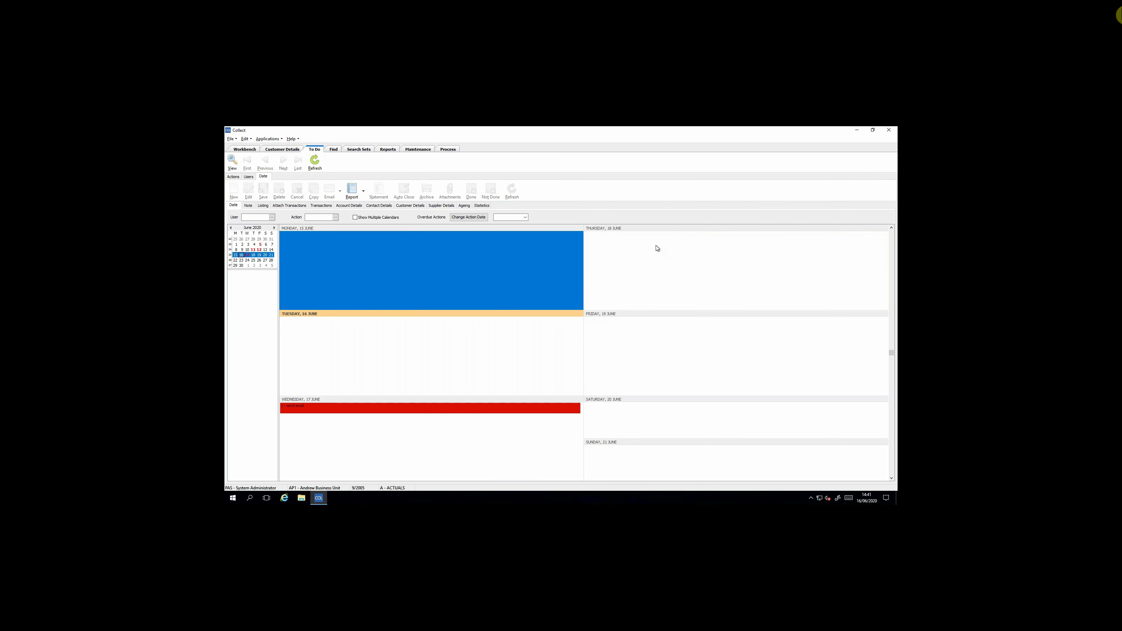
click(658, 246)
click(505, 273)
click(645, 265)
click(430, 361)
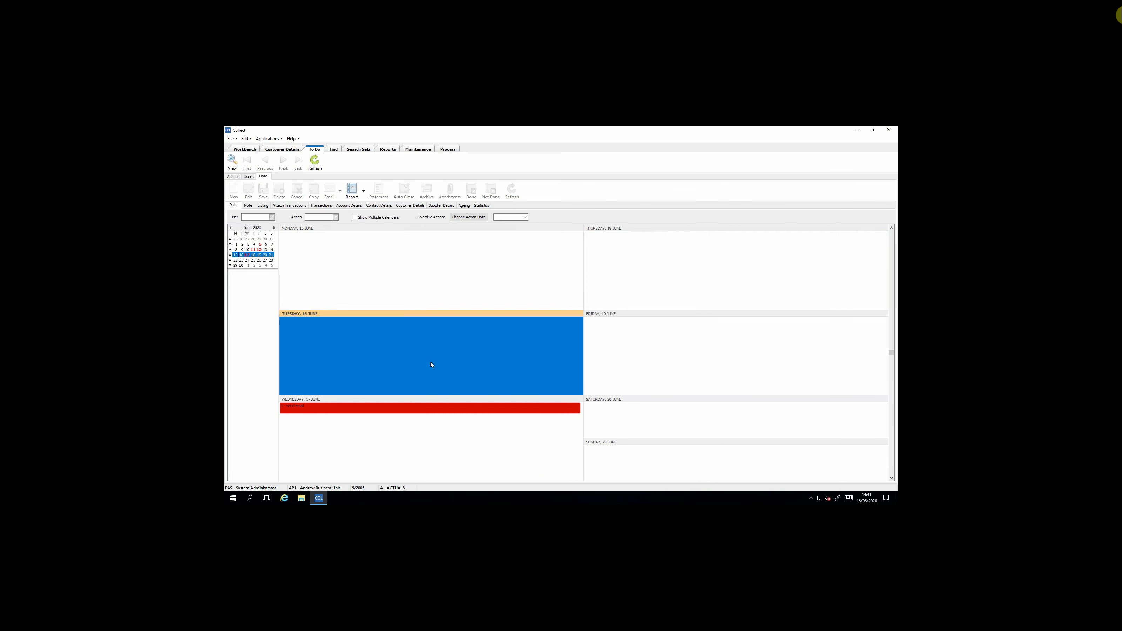
click(366, 437)
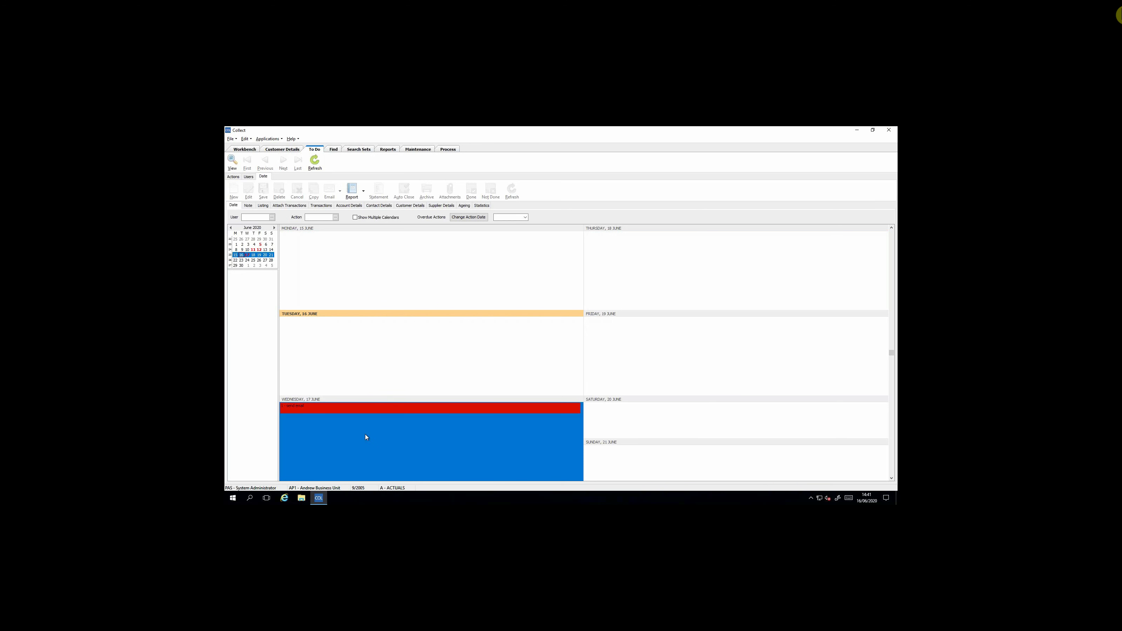
Step: Check the send email action scheduled for Wednesday 17 June and open it in the note listing
mouse_move(303, 411)
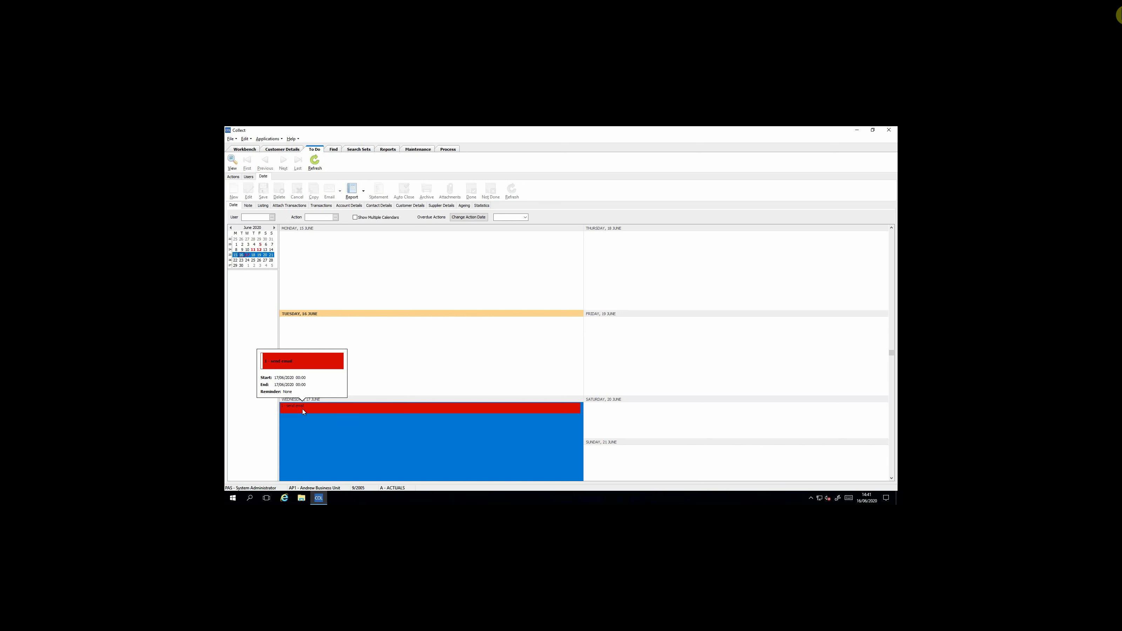
click(381, 333)
click(345, 436)
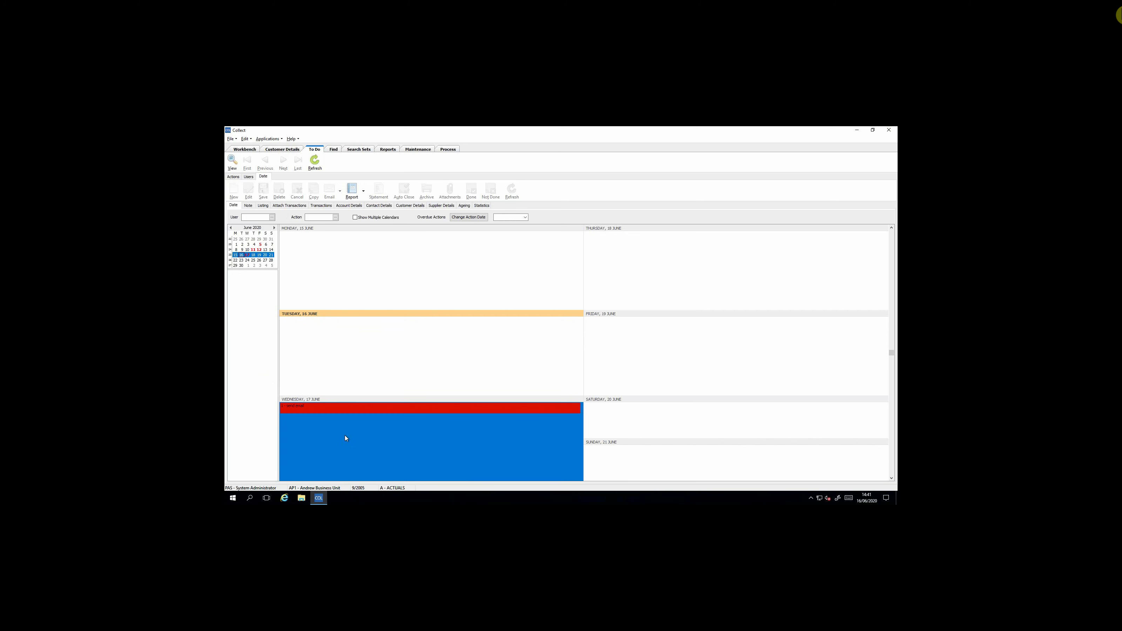
double_click(309, 409)
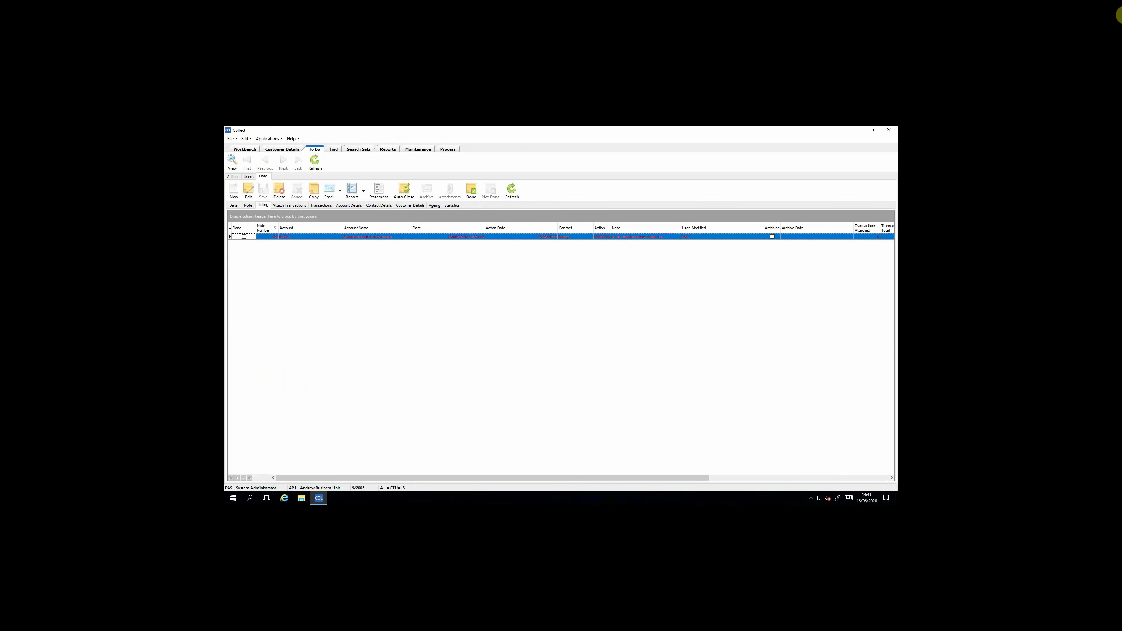
Step: Review the send email note and its contact details, and view the to-do notes by user
click(362, 237)
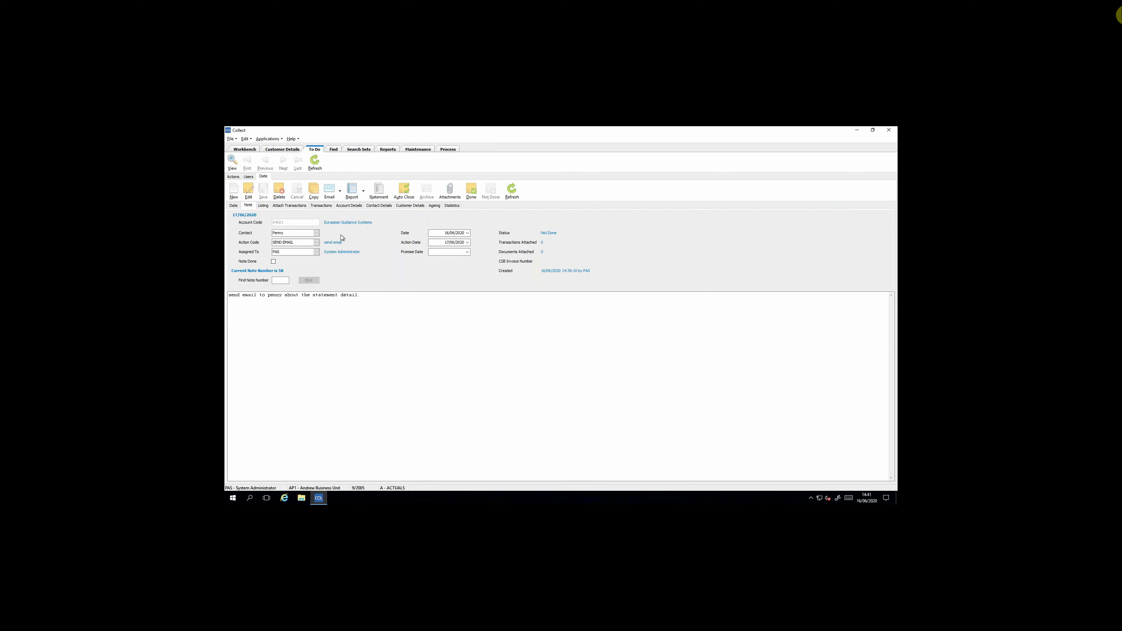
click(378, 206)
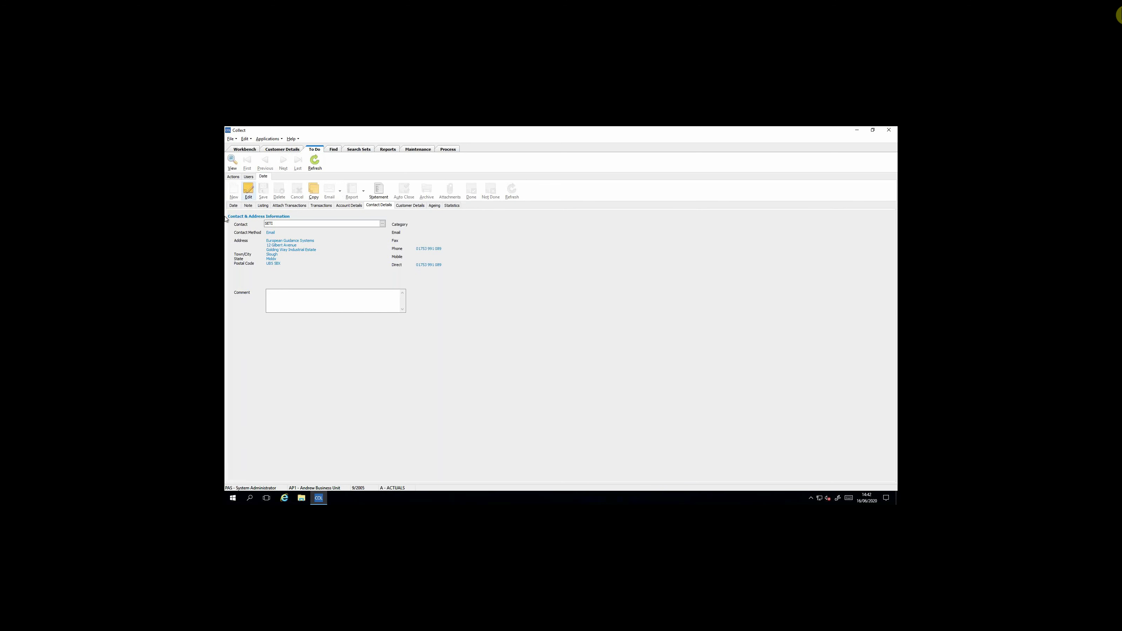
click(248, 176)
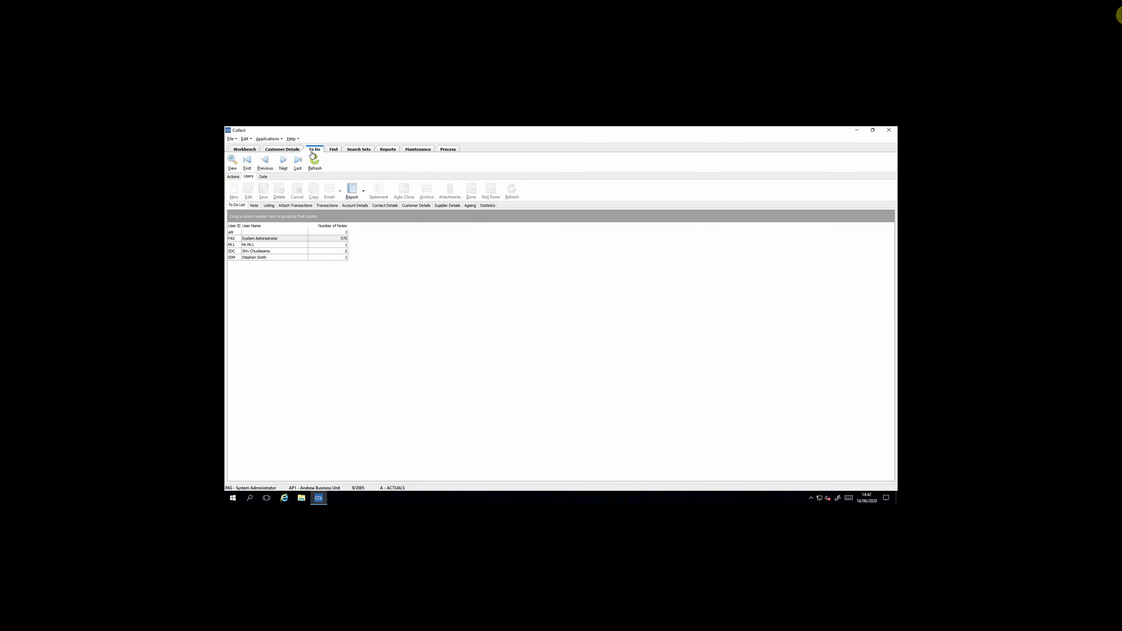
Step: Look at the Customer Details page, return to the Workbench account, and view its customer details
click(287, 149)
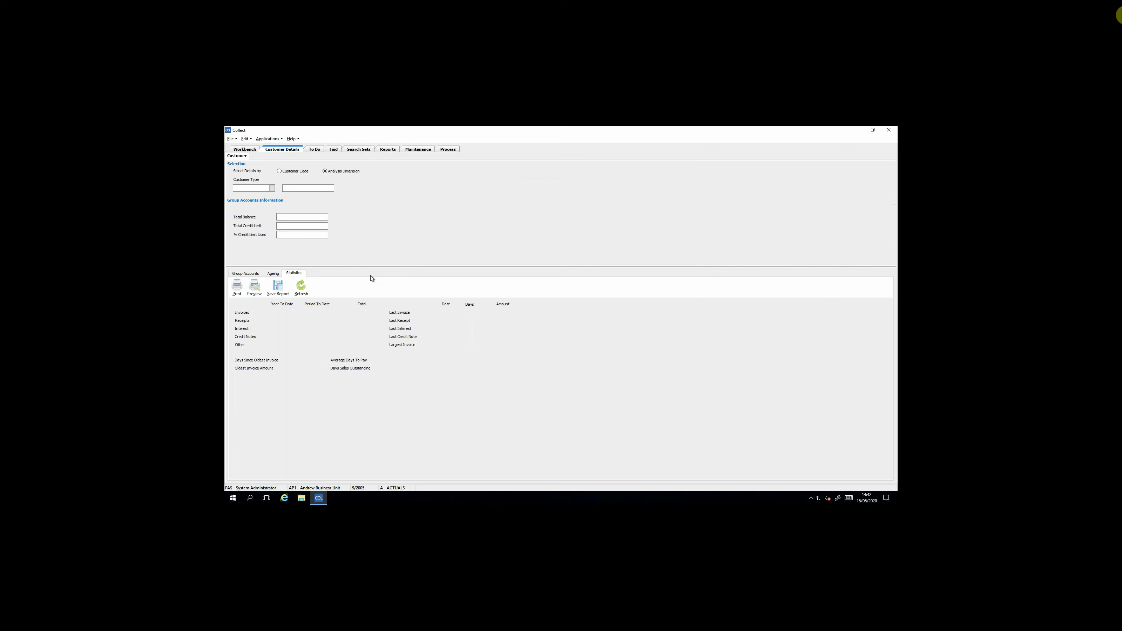
click(245, 149)
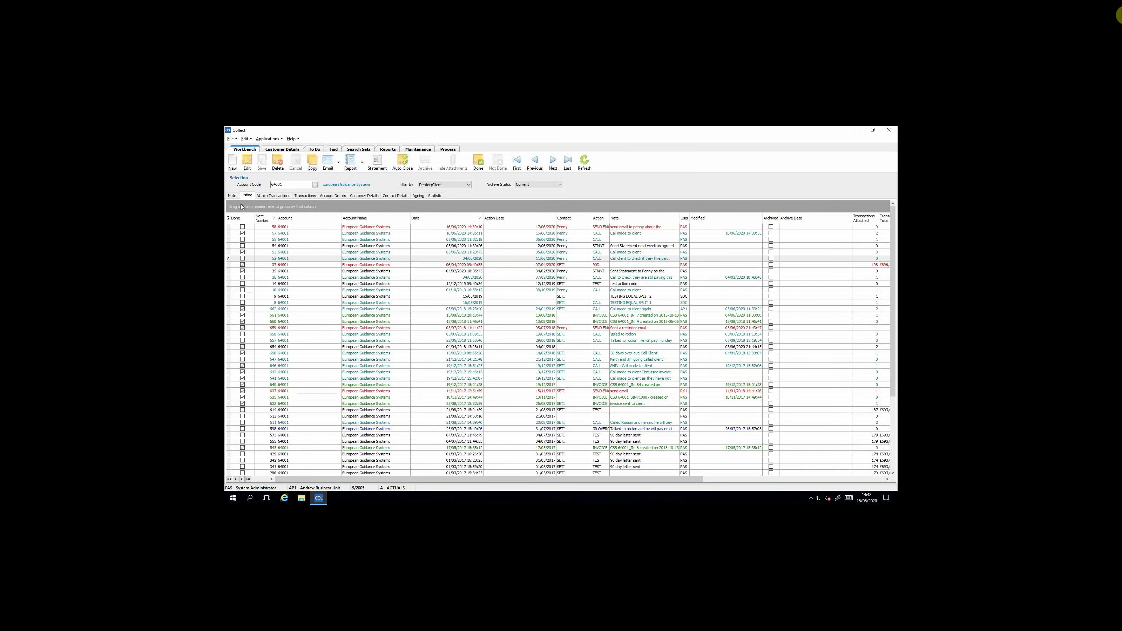
click(370, 197)
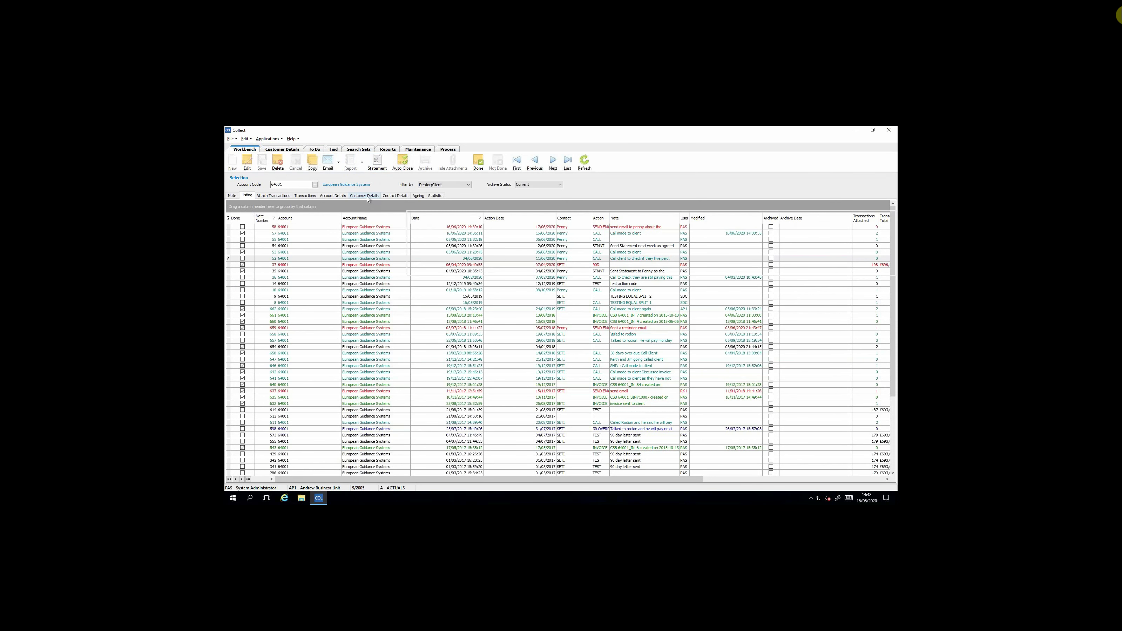
Step: Open the debtor statement for the account and review its general, transaction, allocation and analysis dimension settings
click(377, 163)
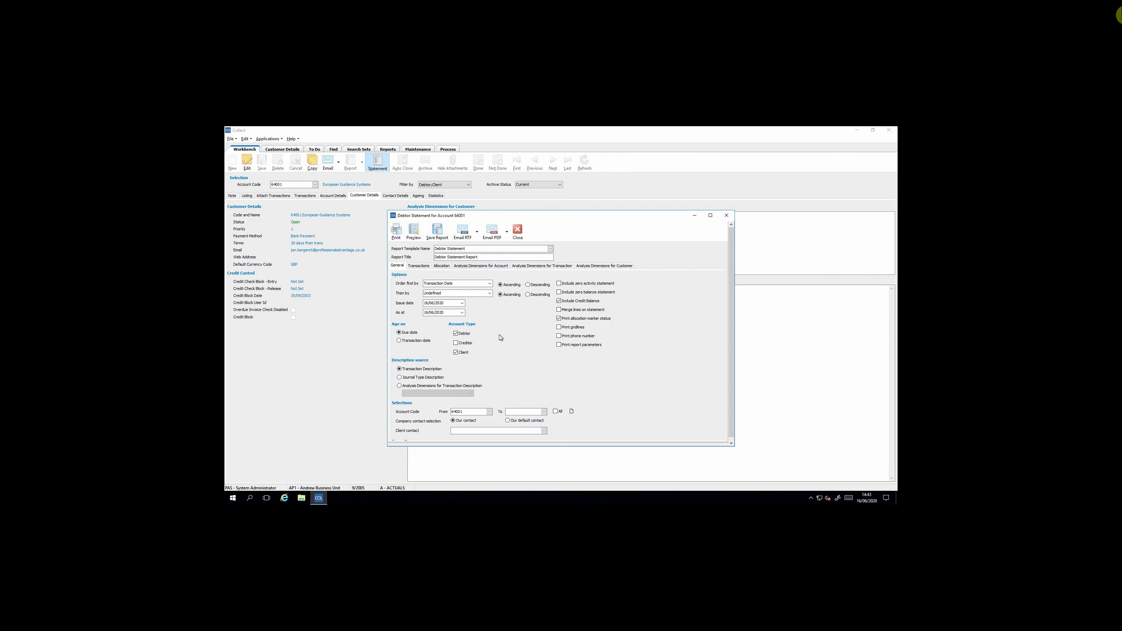
click(421, 266)
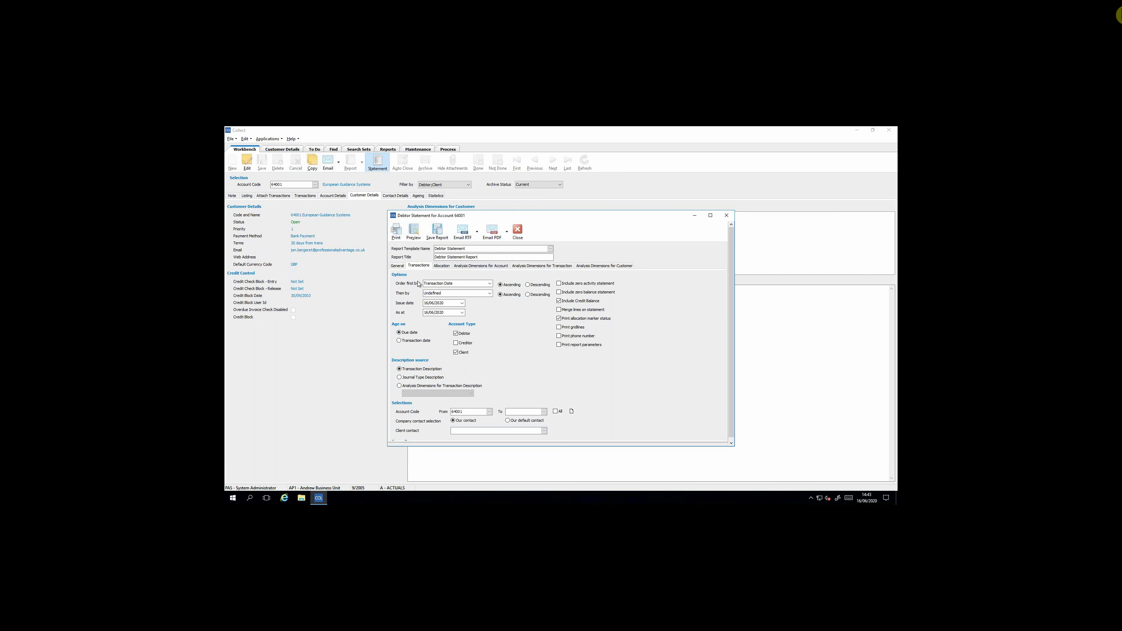
click(442, 266)
click(419, 266)
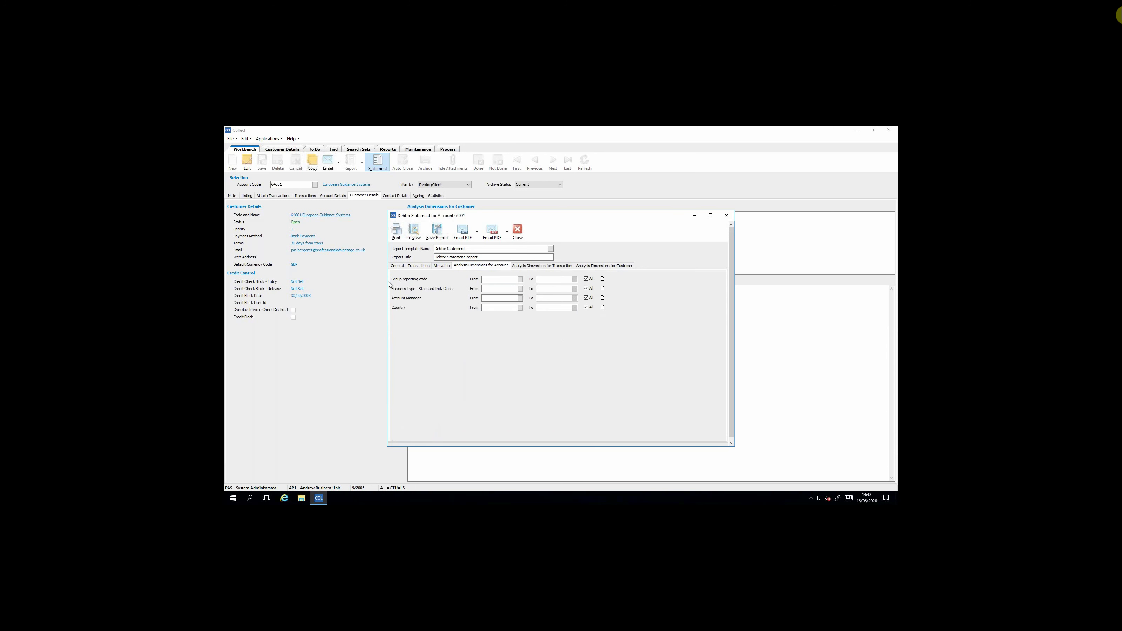
click(398, 266)
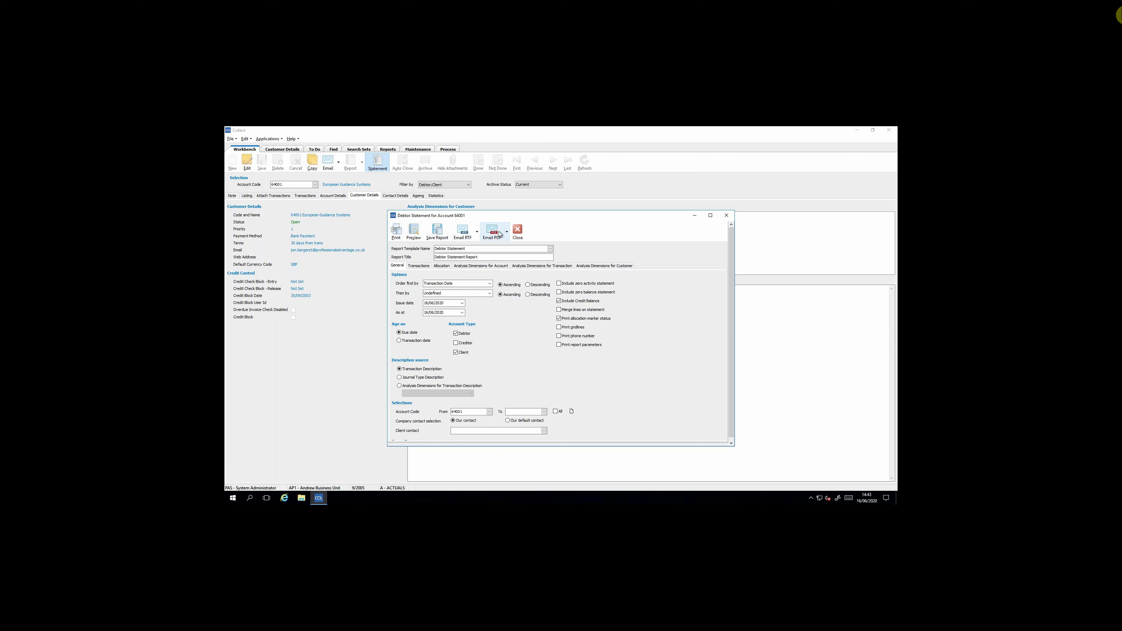
Step: Preview the account's debtor statement, and close both the preview and the statement settings
click(414, 232)
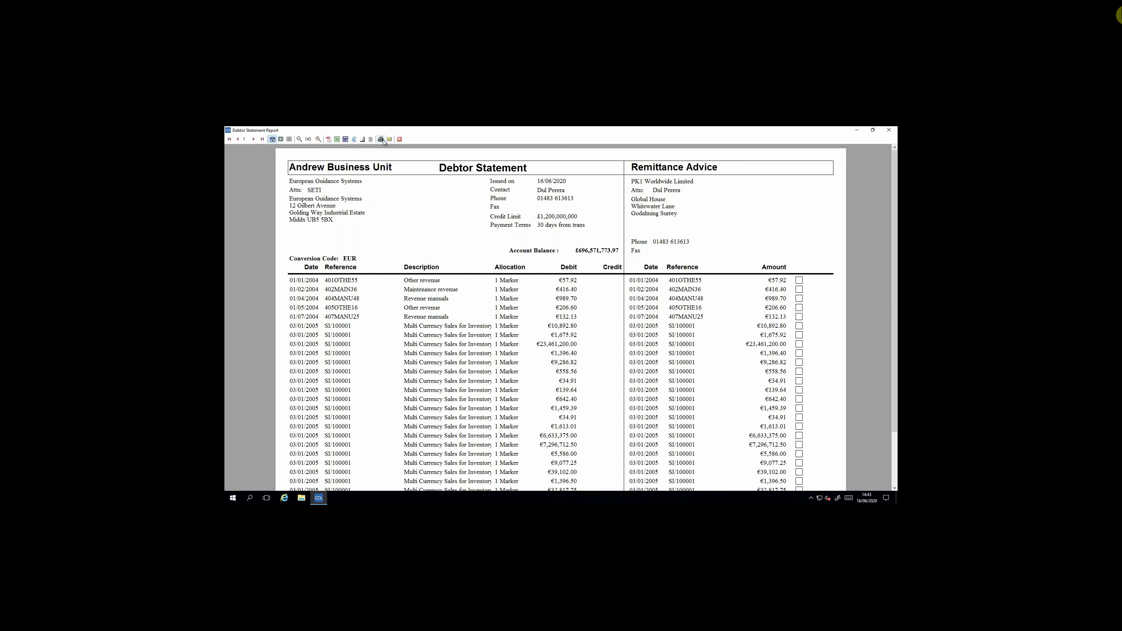
click(399, 139)
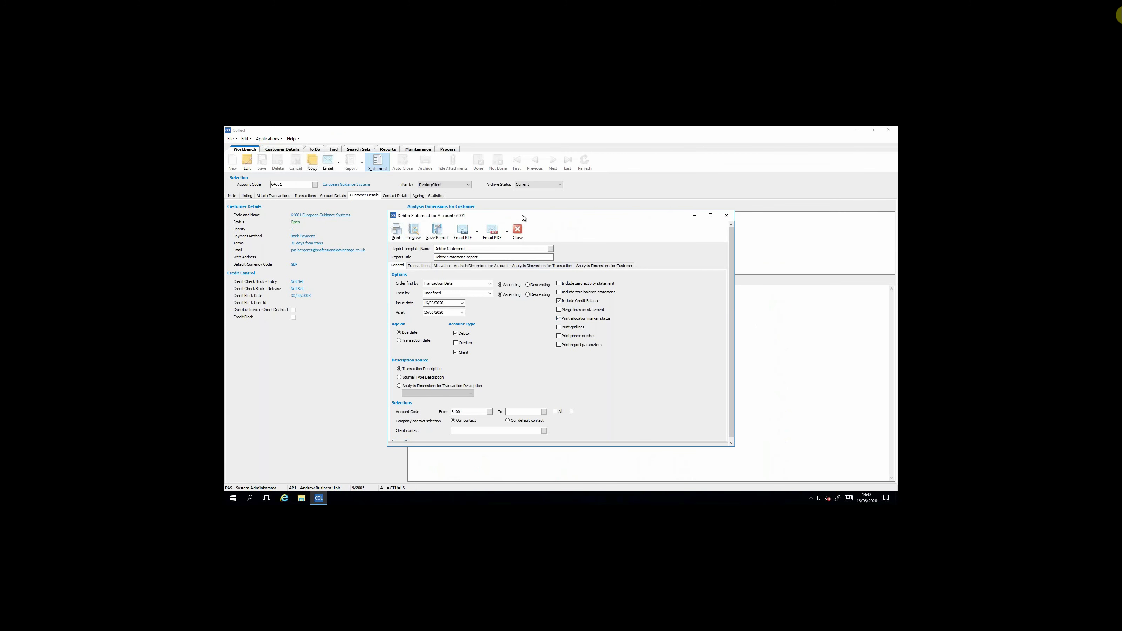
click(726, 215)
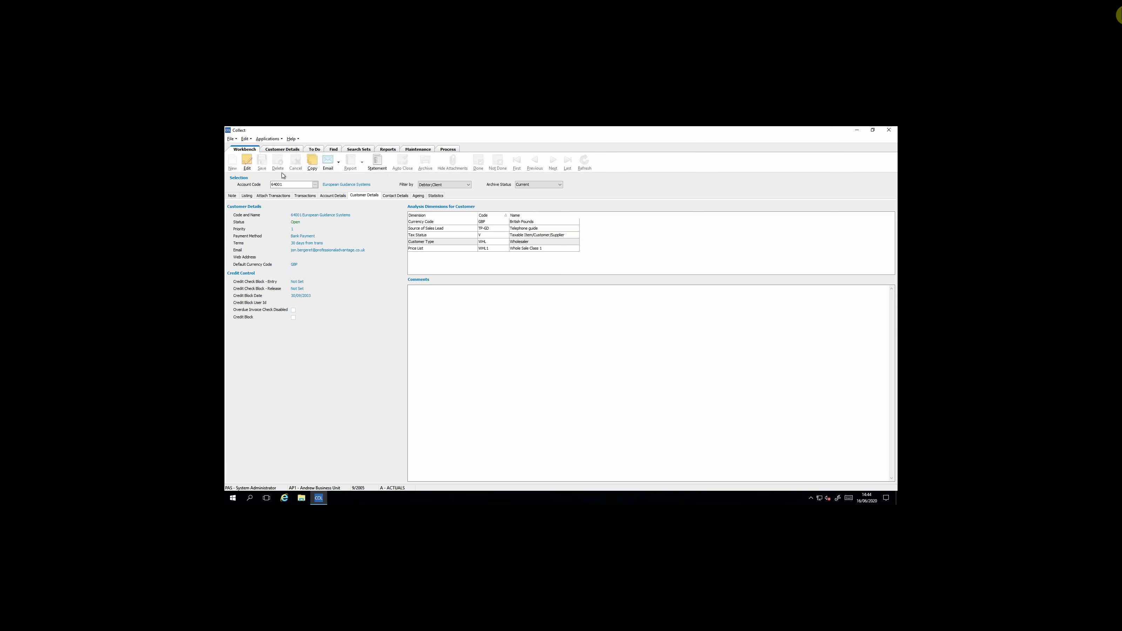
Step: Go to the search sets and open the Ad Hoc processing actions for the account list search results
click(358, 149)
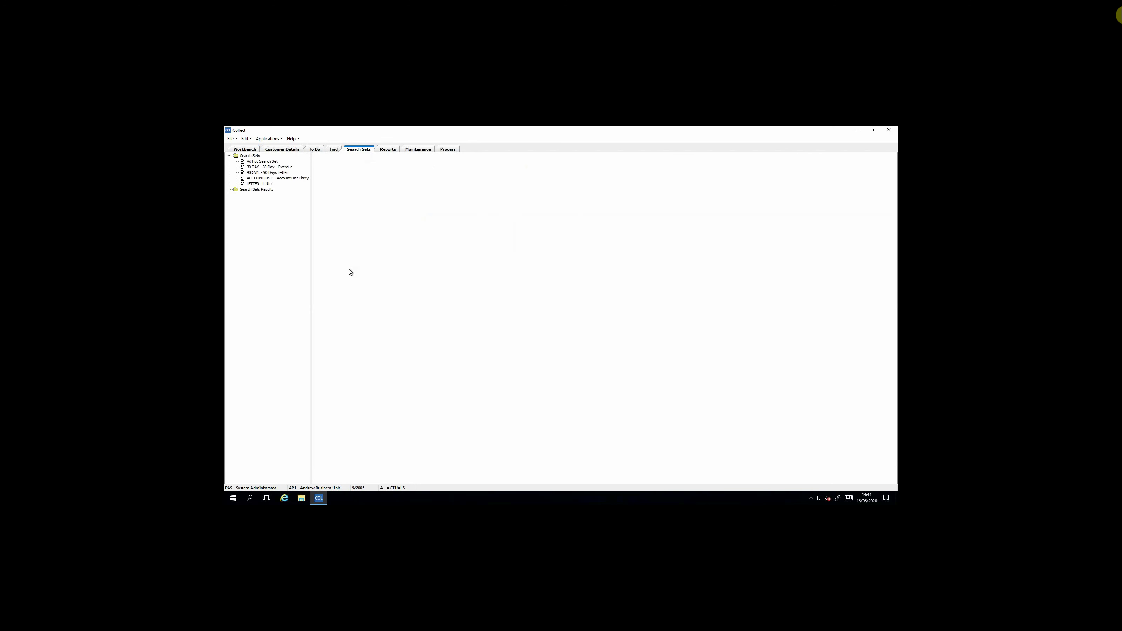
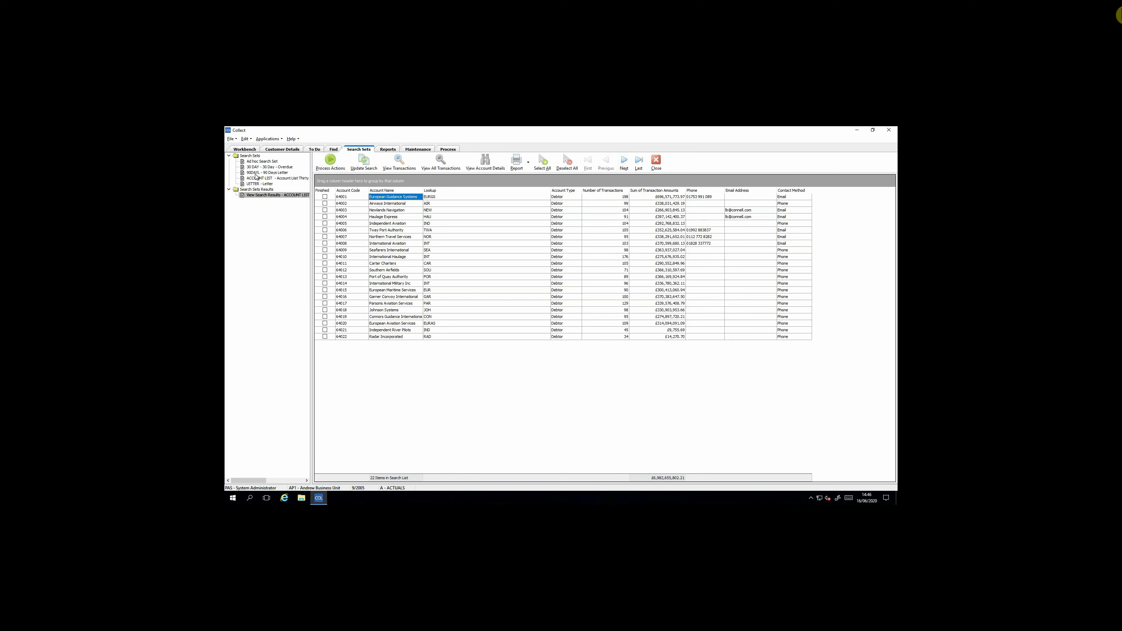
click(330, 163)
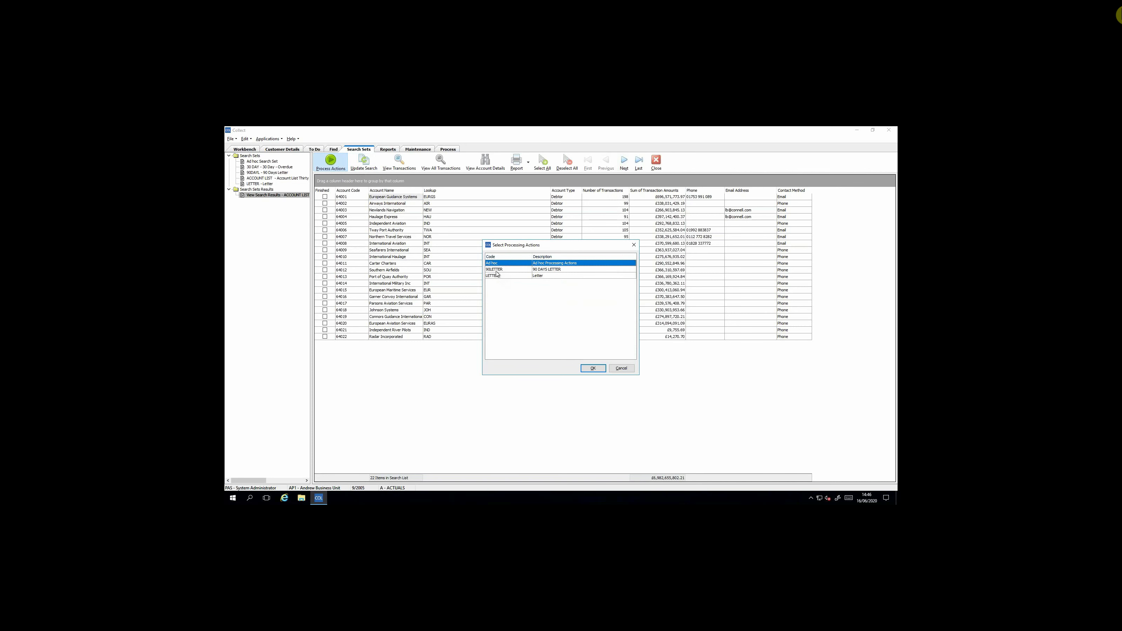
click(593, 369)
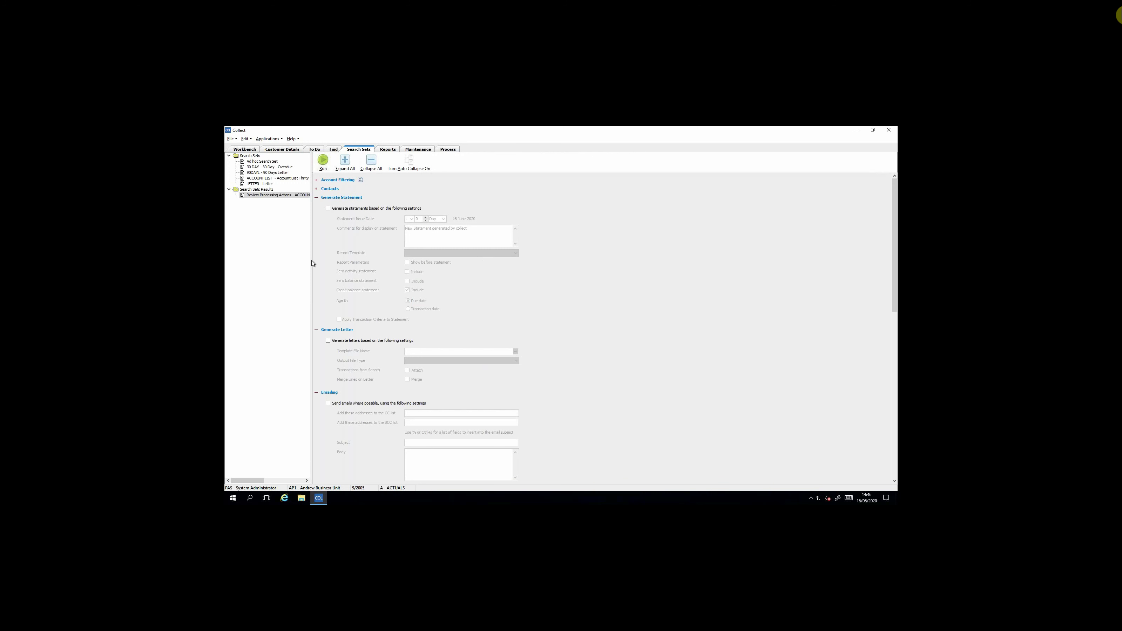
Step: Enable statement generation with the Debtor Statement report template and turn on sending emails where possible
click(328, 209)
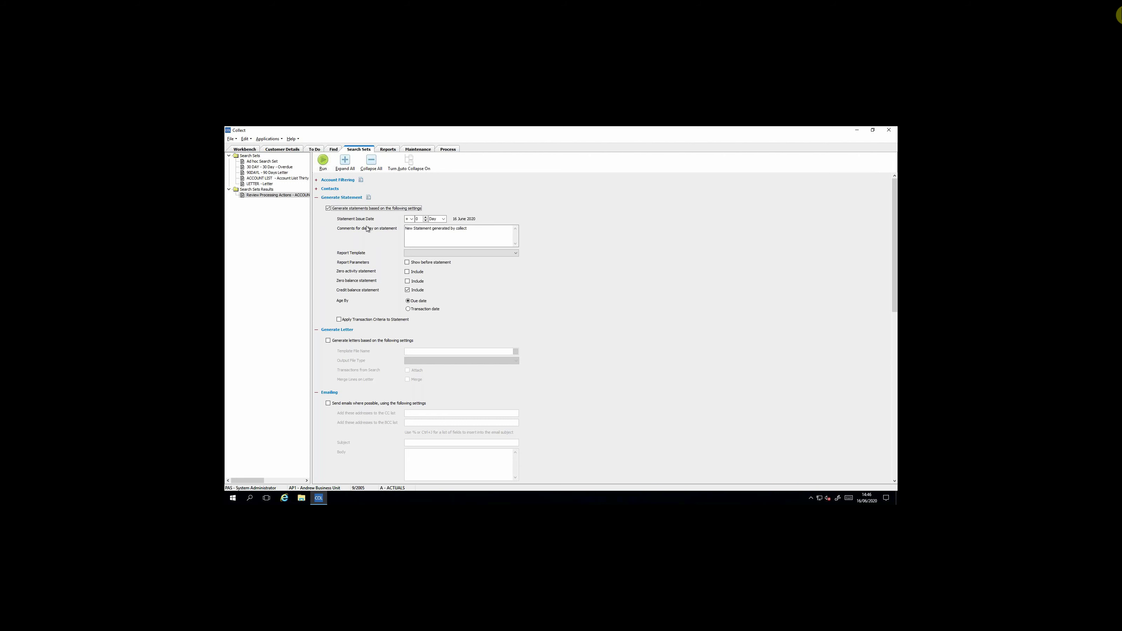
click(413, 256)
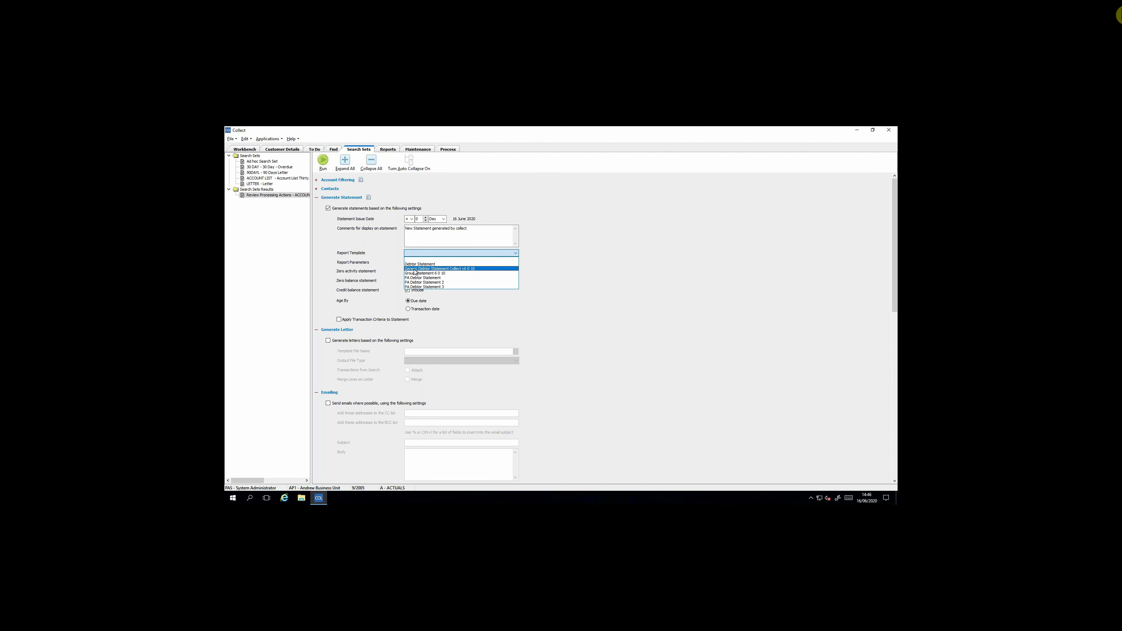
click(415, 264)
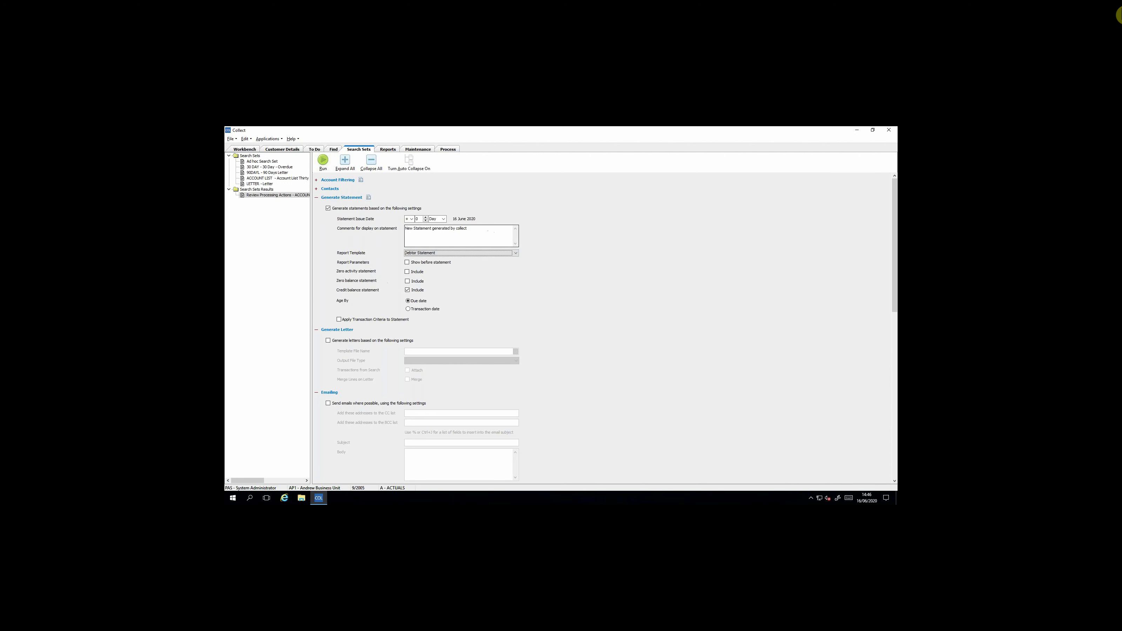
click(460, 241)
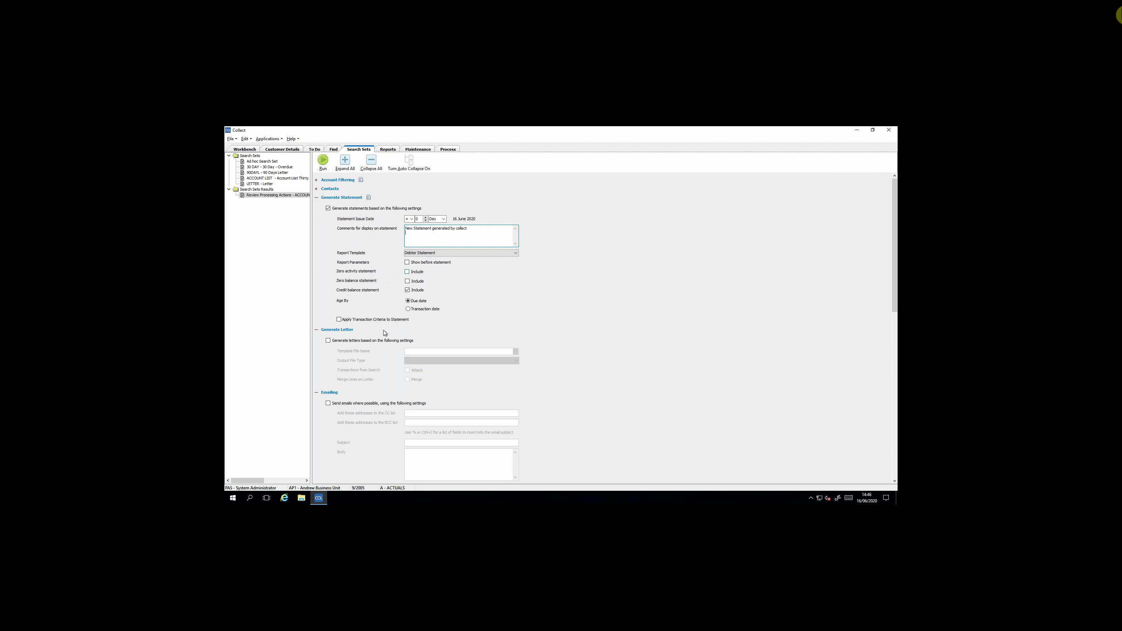
click(328, 403)
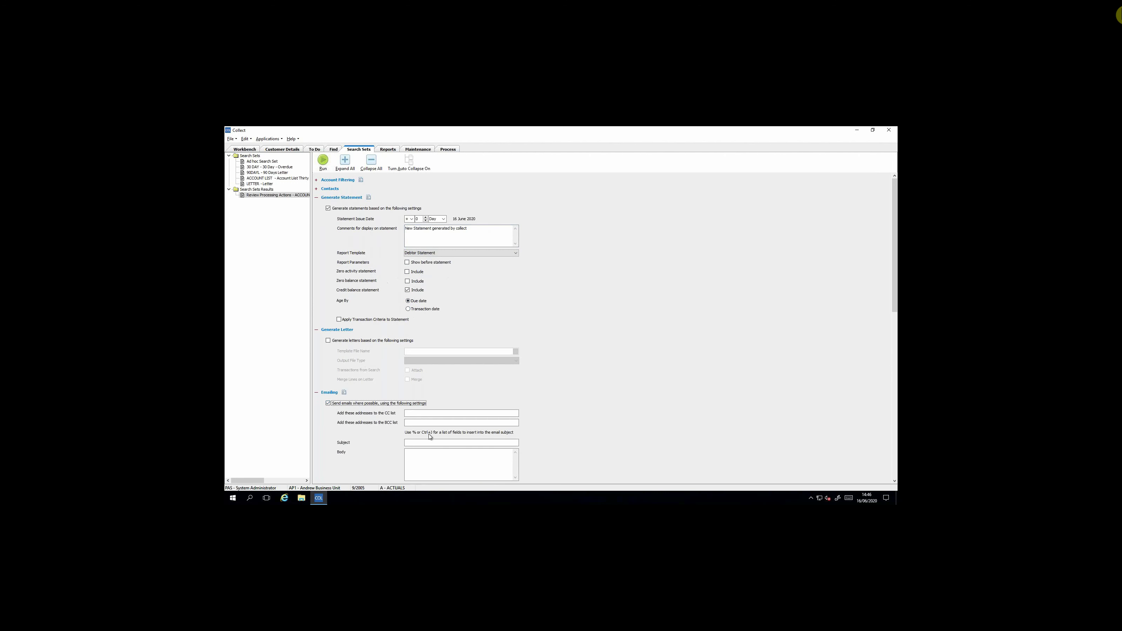
Step: Enable an initial note with action code STMNT, attach the search transactions and statement, and add the comment "Sent a statement"
drag(896, 273, 896, 351)
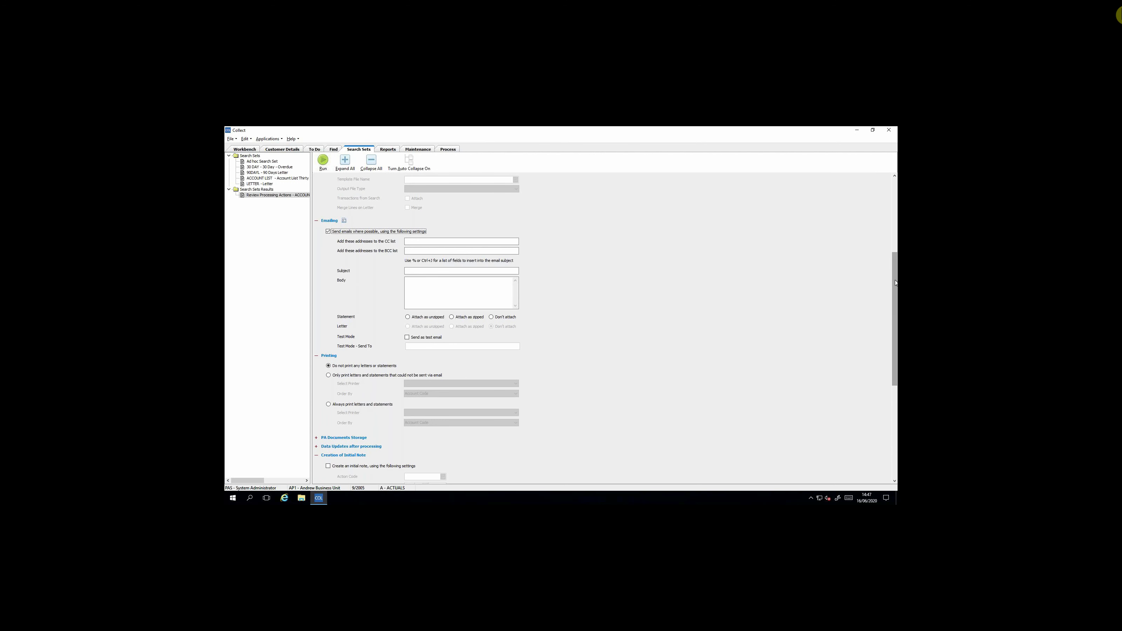
drag(896, 286, 886, 416)
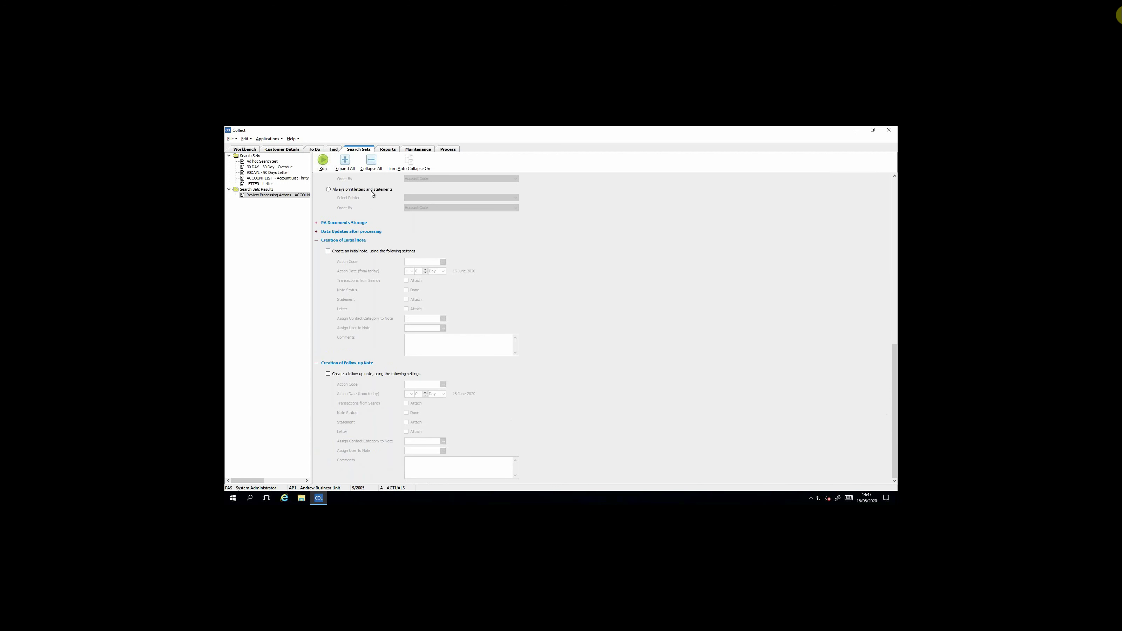
click(327, 252)
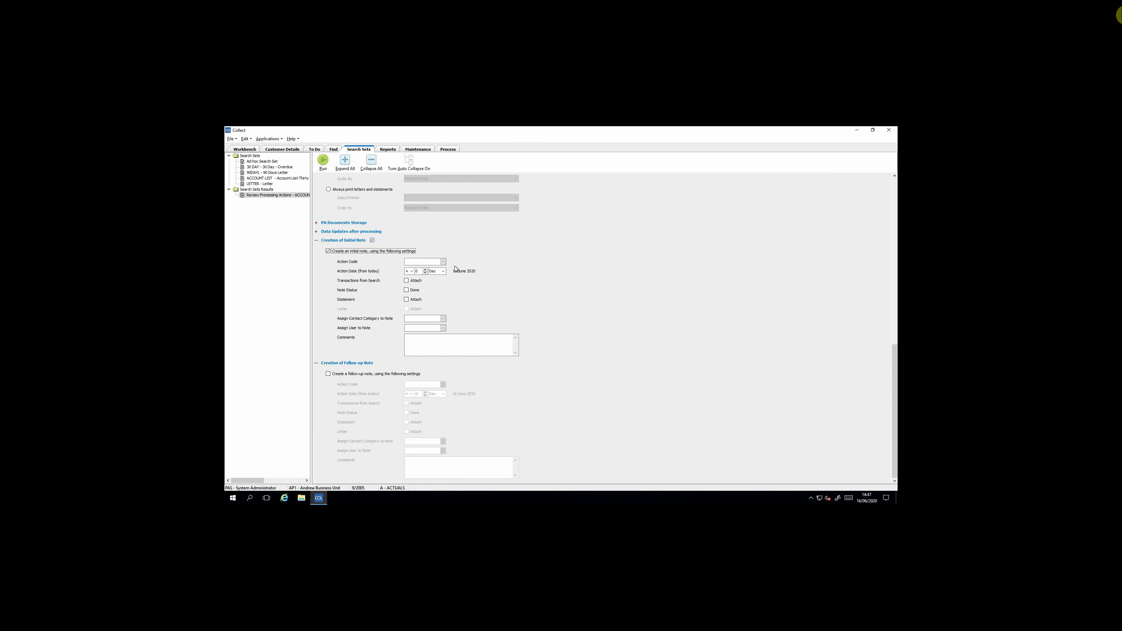
click(444, 261)
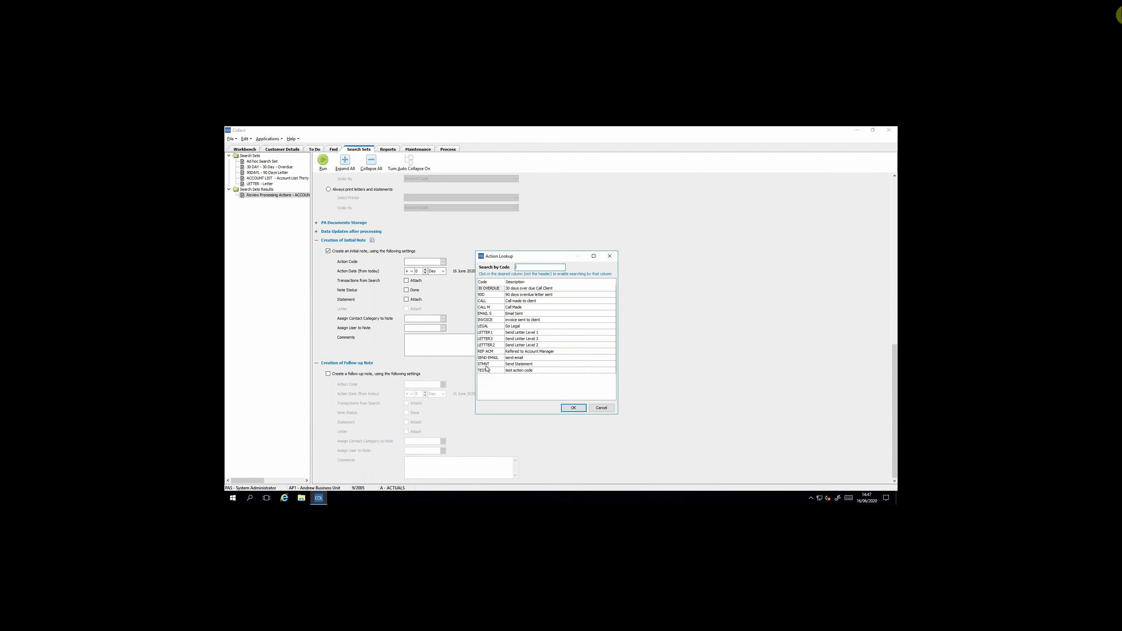
click(485, 364)
double_click(485, 364)
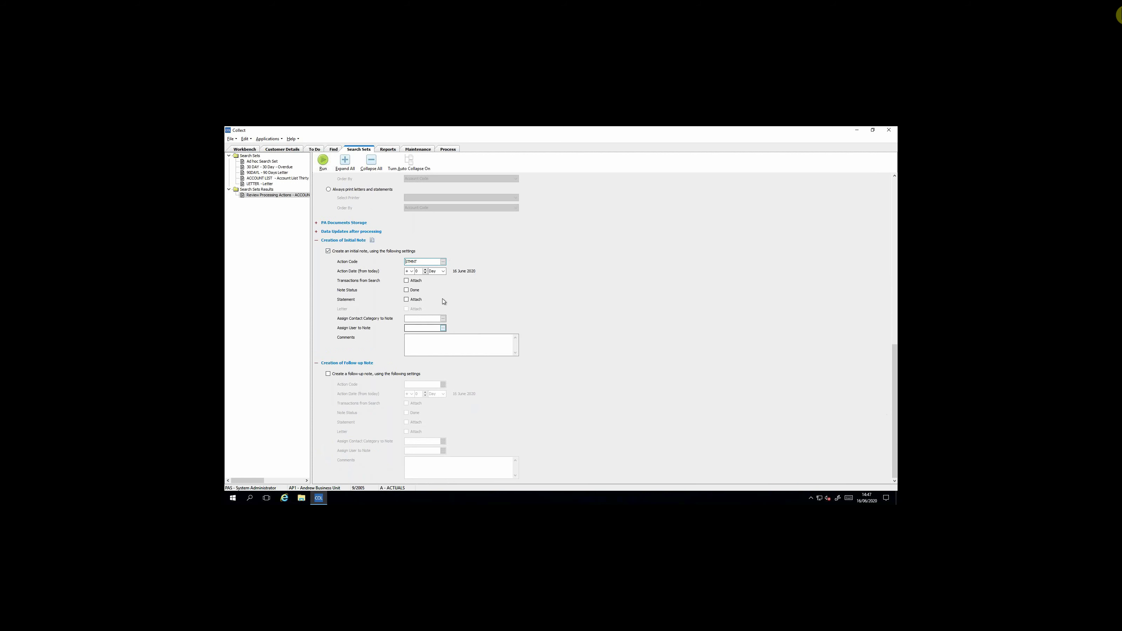
click(406, 281)
click(406, 300)
click(420, 339)
Step: Enable a follow-up note with action code CALL M, a comment to check they got the statement, and an adjusted action date
click(328, 374)
click(443, 385)
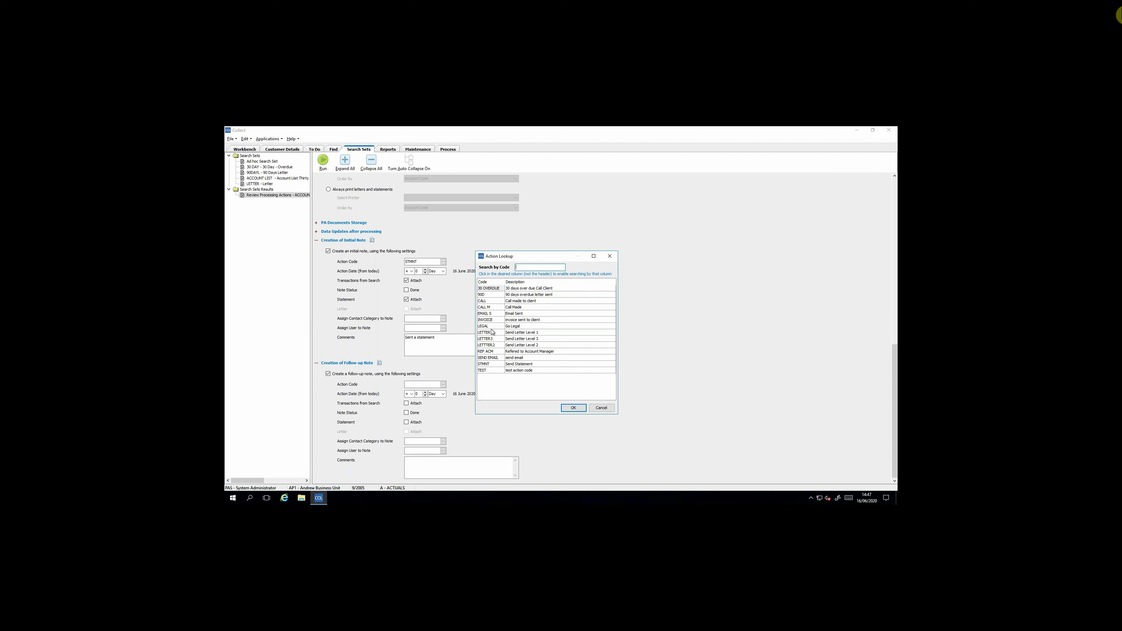
double_click(490, 307)
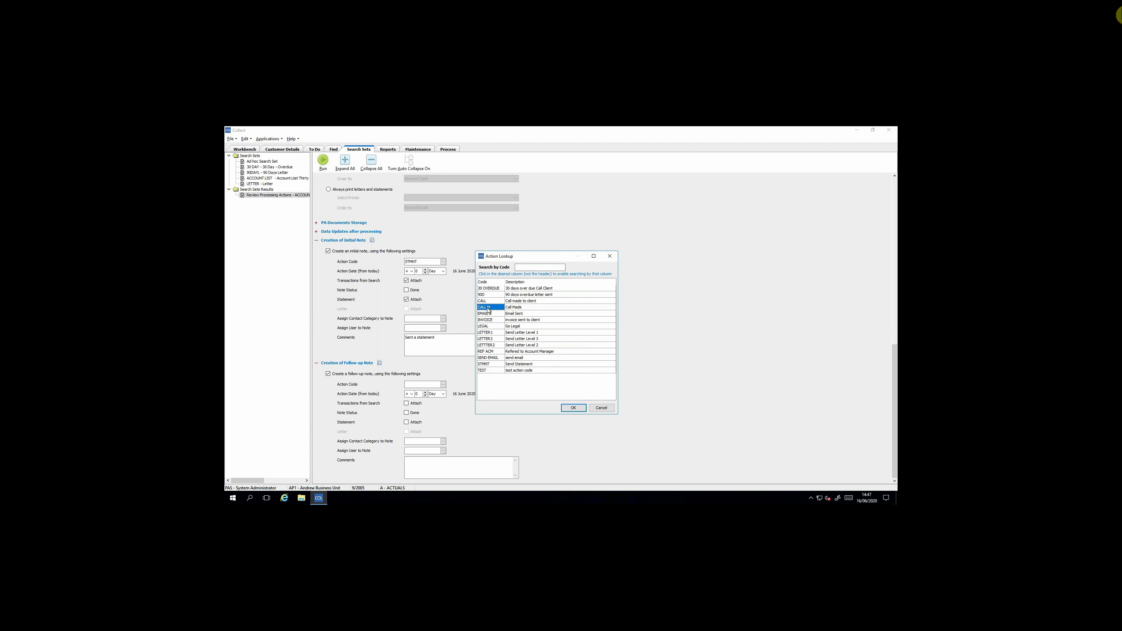
click(426, 460)
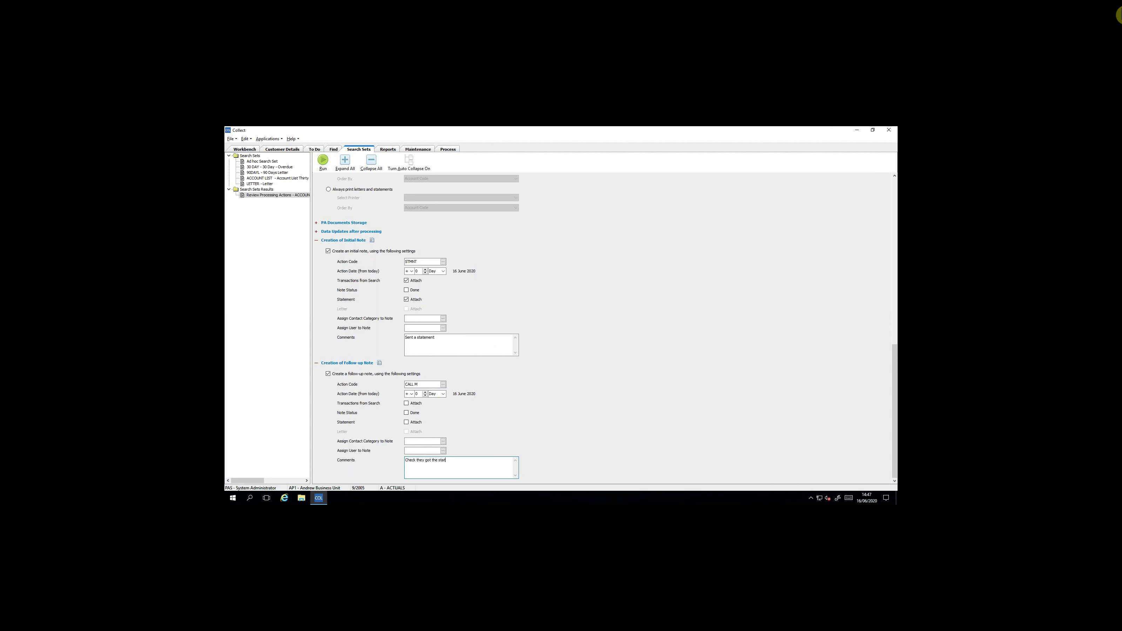
click(413, 395)
click(409, 400)
click(425, 393)
click(425, 392)
Step: Turn off statement generation and enable letter generation in the processing actions
mouse_move(894, 349)
mouse_down()
mouse_move(889, 224)
mouse_move(664, 213)
mouse_move(508, 230)
mouse_up()
drag(894, 397, 889, 153)
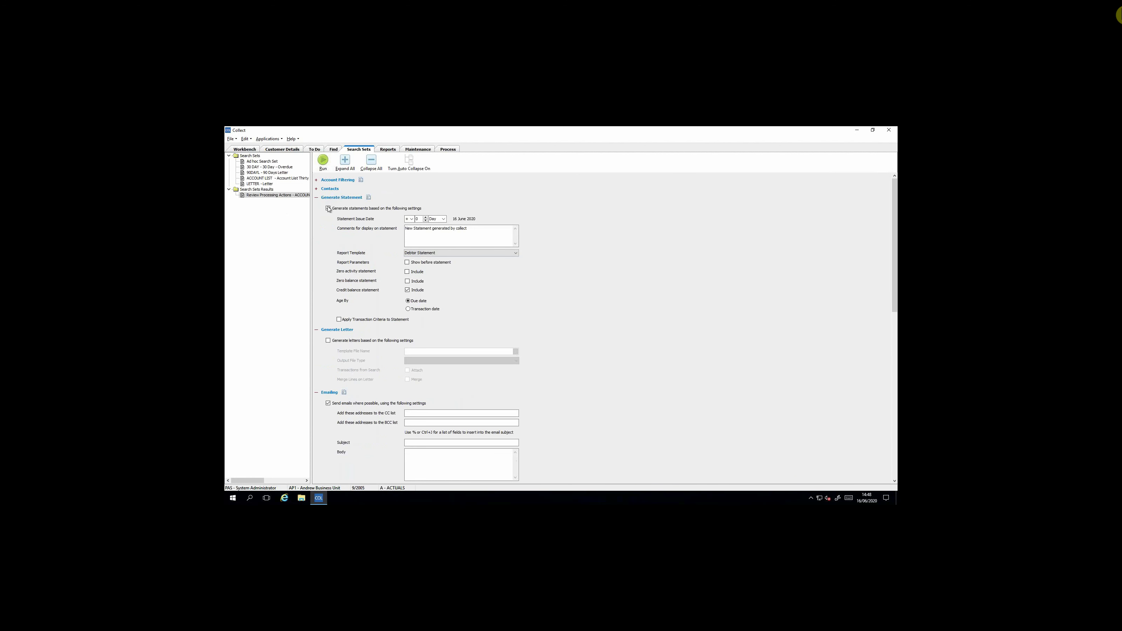
click(329, 209)
click(328, 341)
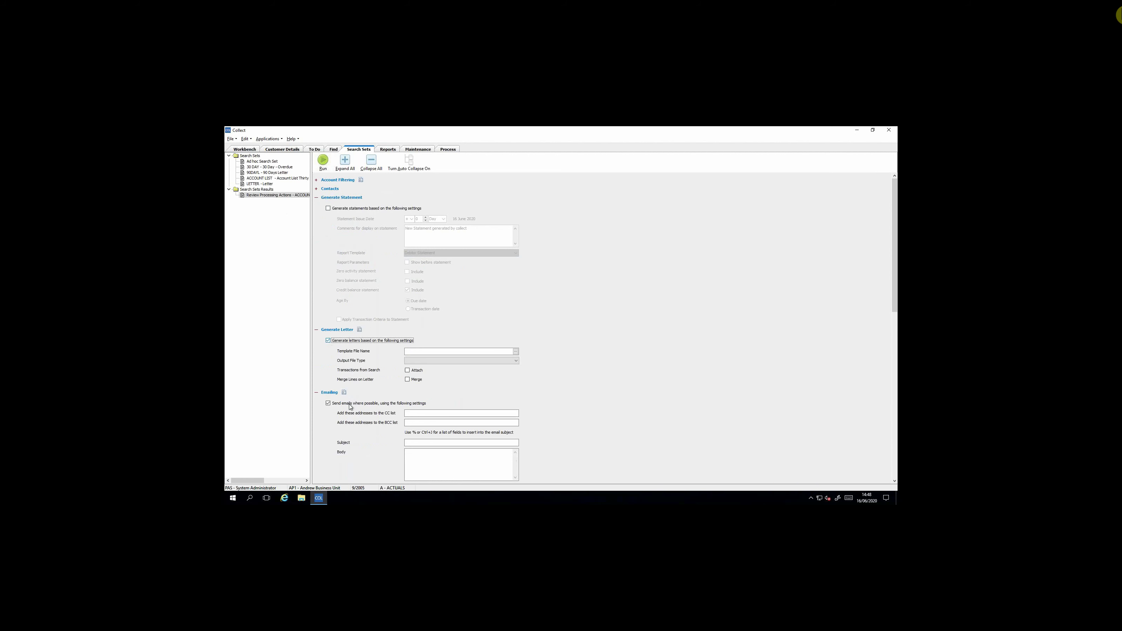
Step: Look at the file selection for the letter template and close it without choosing a file
click(502, 351)
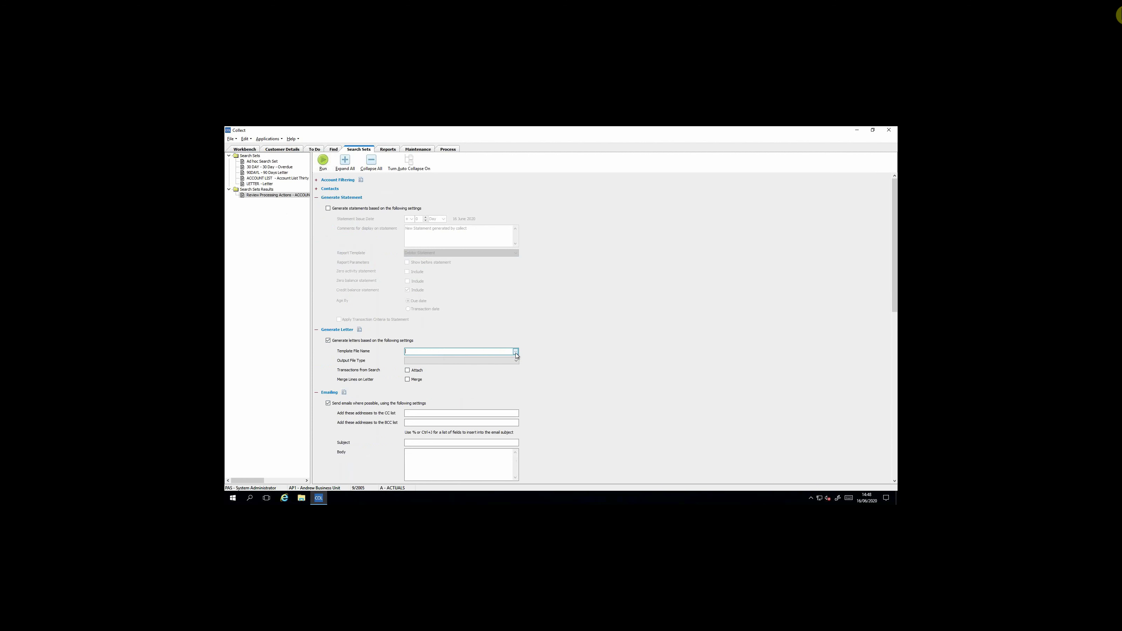
click(516, 352)
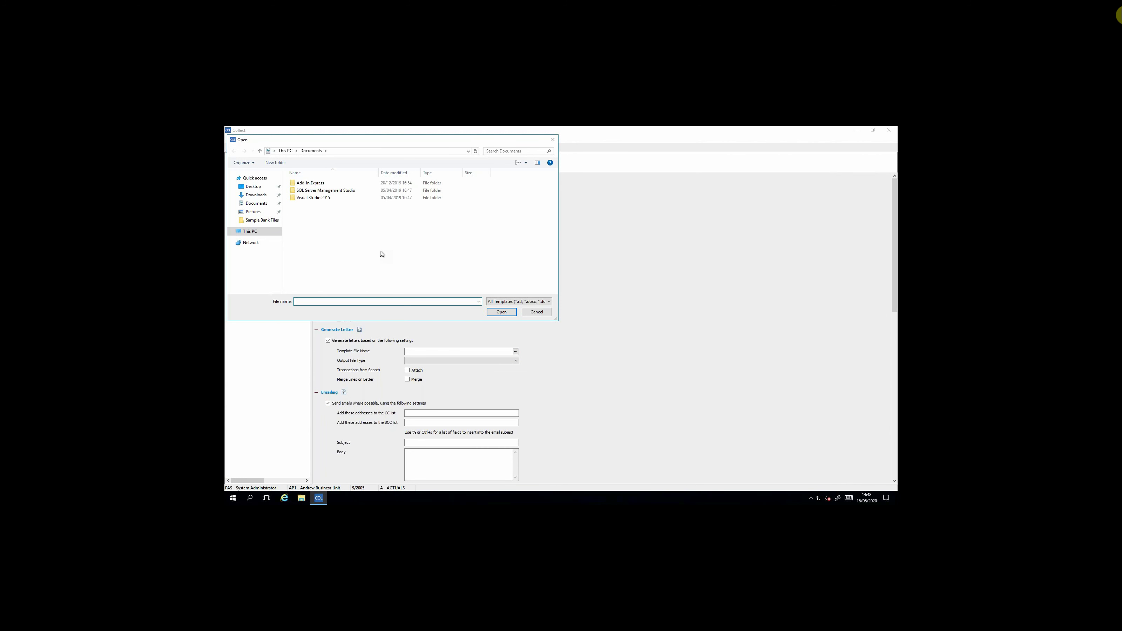
click(536, 312)
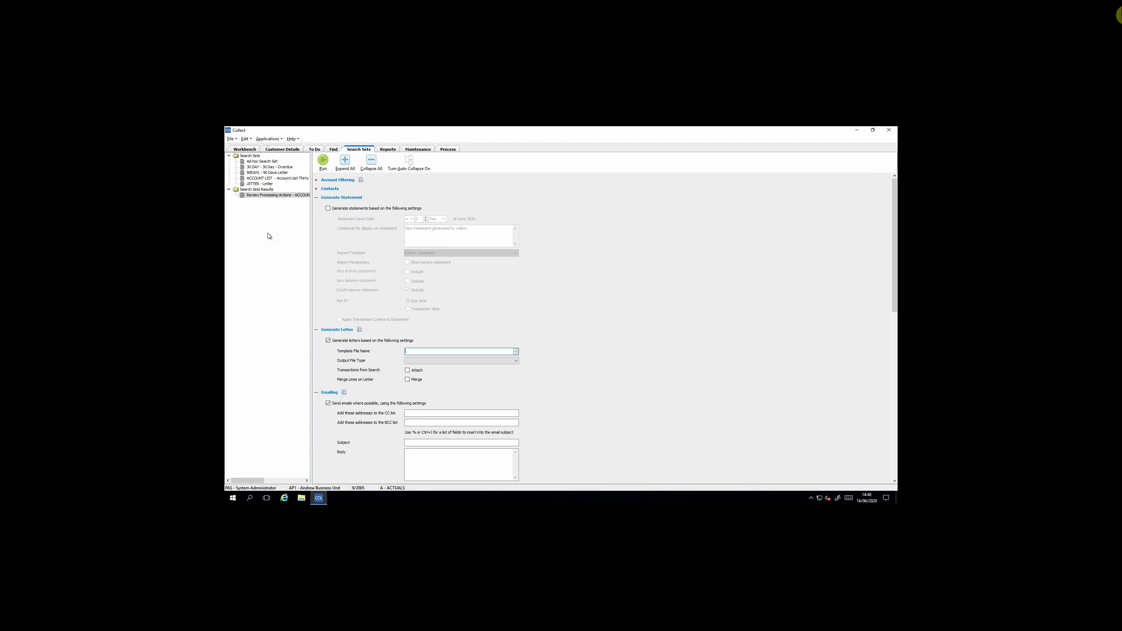
Step: Open the Ad Hoc Search Set and examine its account, transaction and ageing criteria, including the Ageing Band options
click(256, 156)
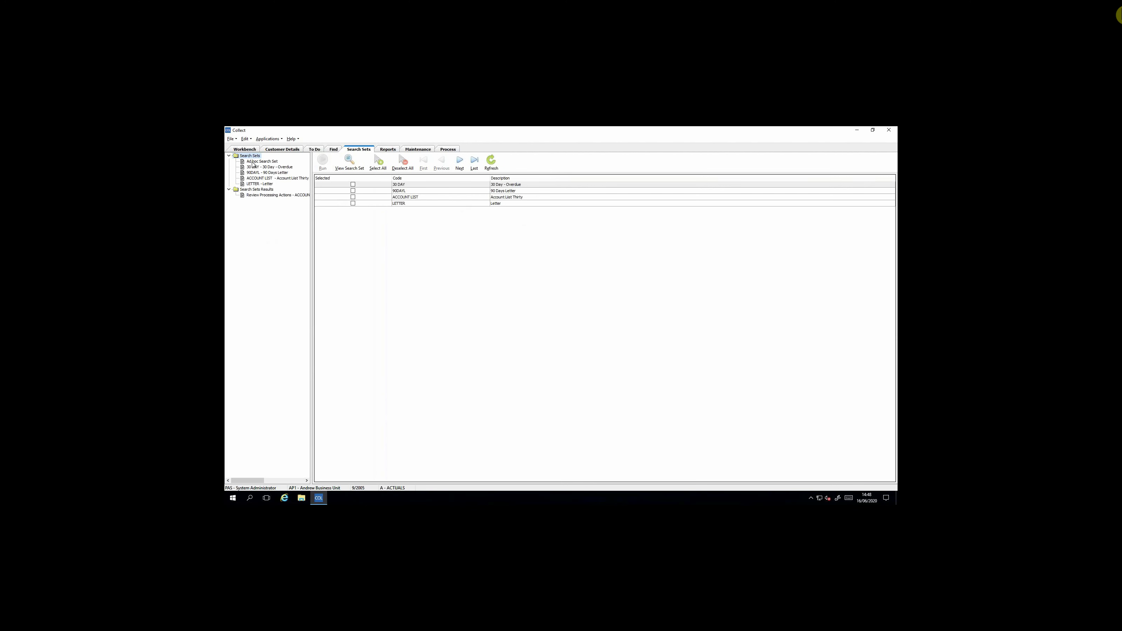
click(260, 162)
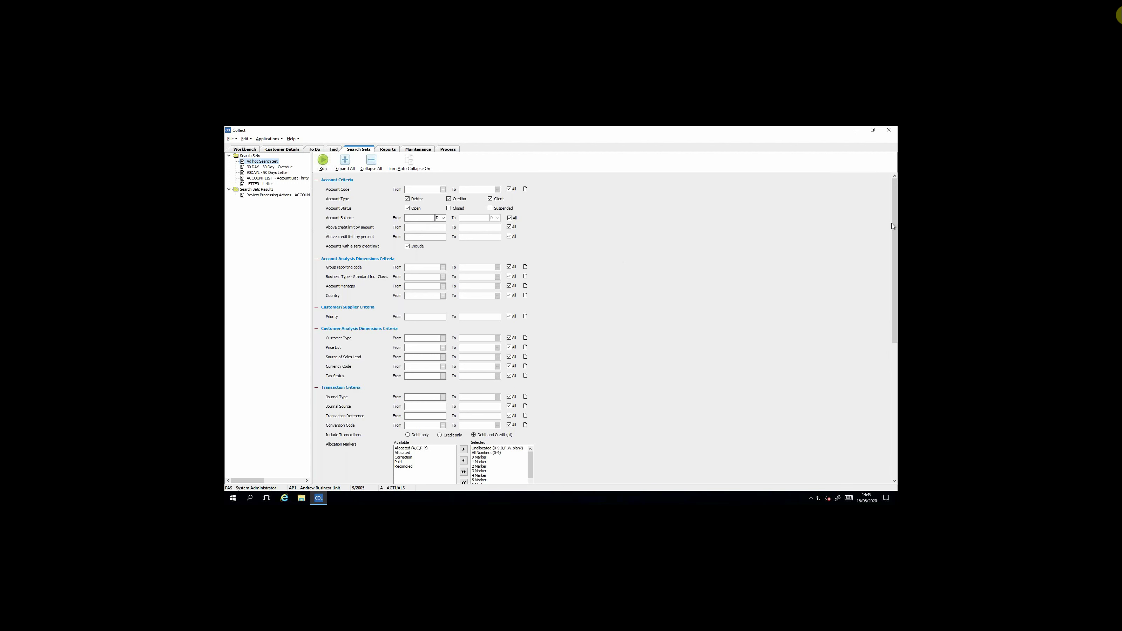
drag(893, 226, 886, 297)
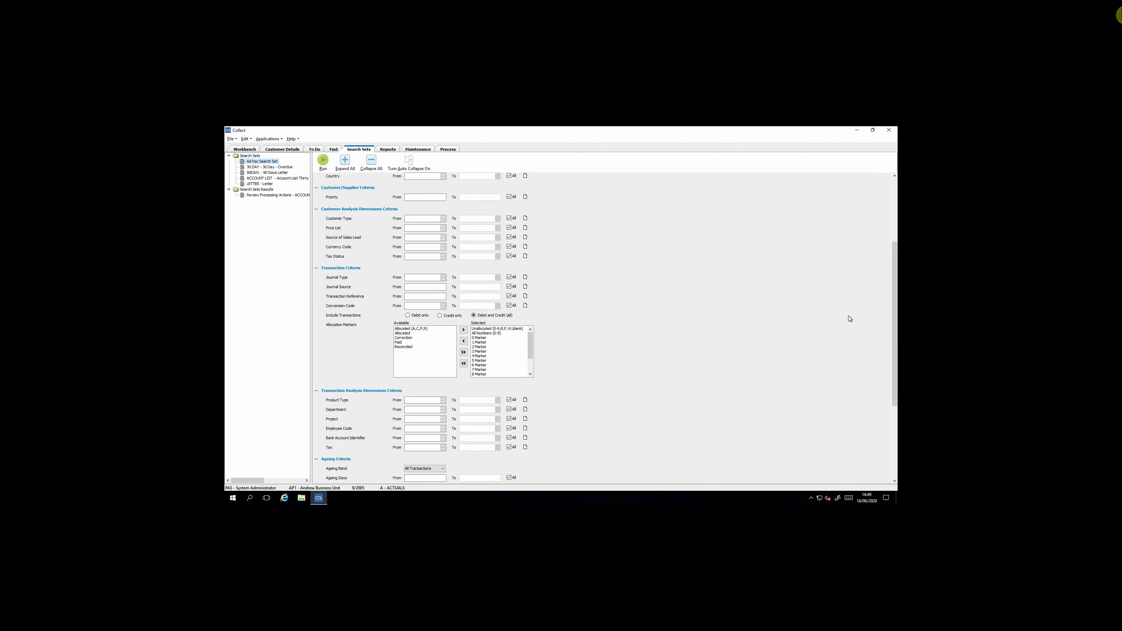
scroll(481, 416, down, 4)
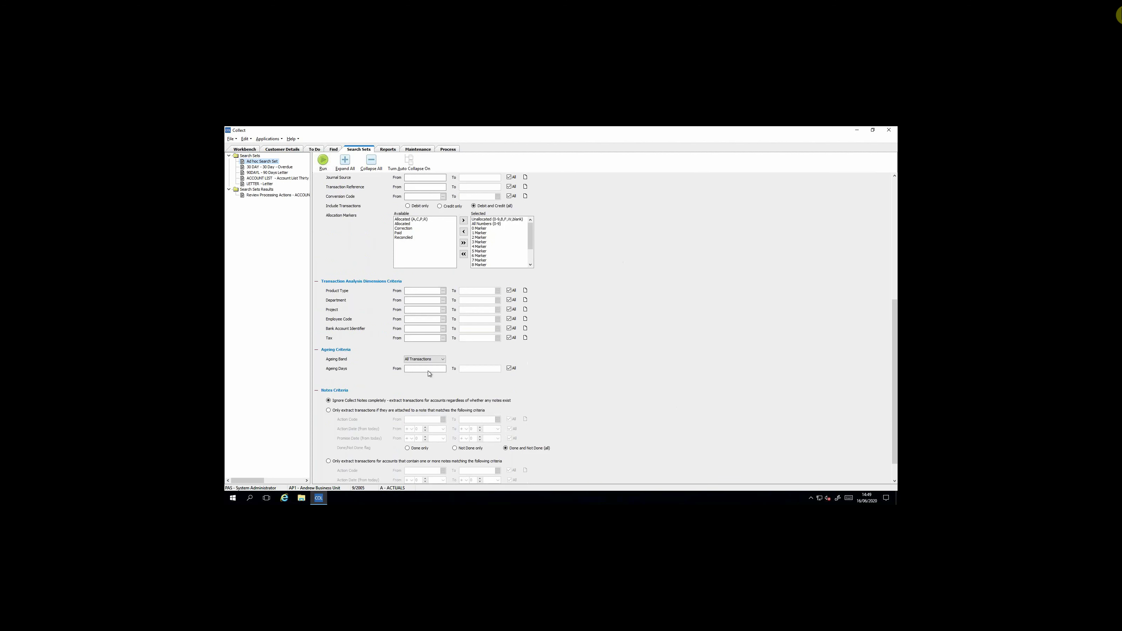
click(425, 359)
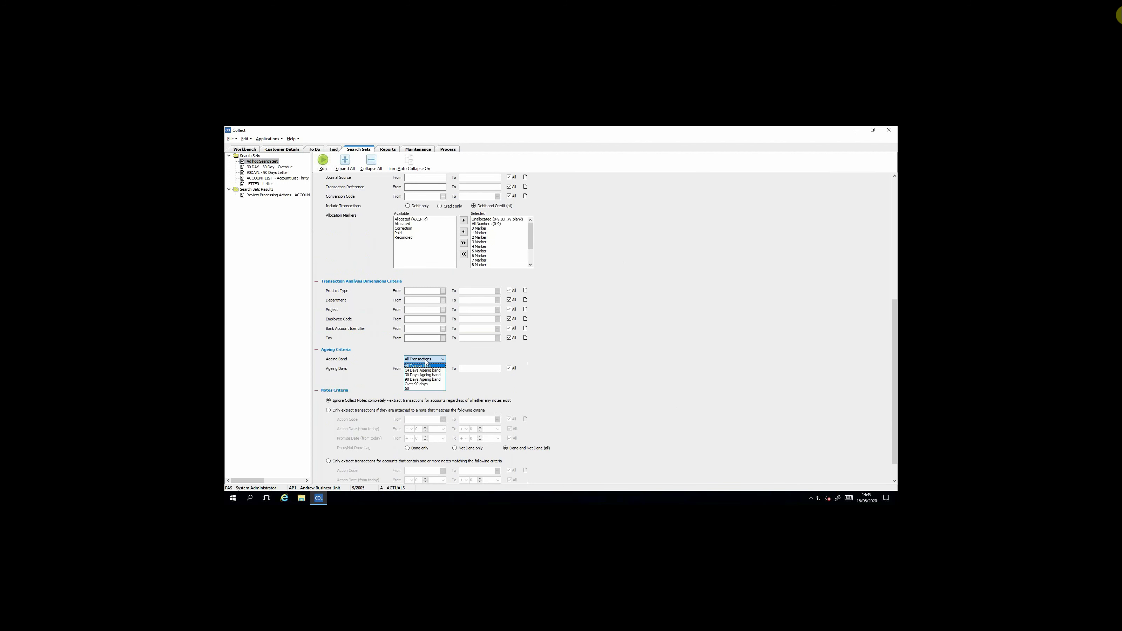
click(425, 361)
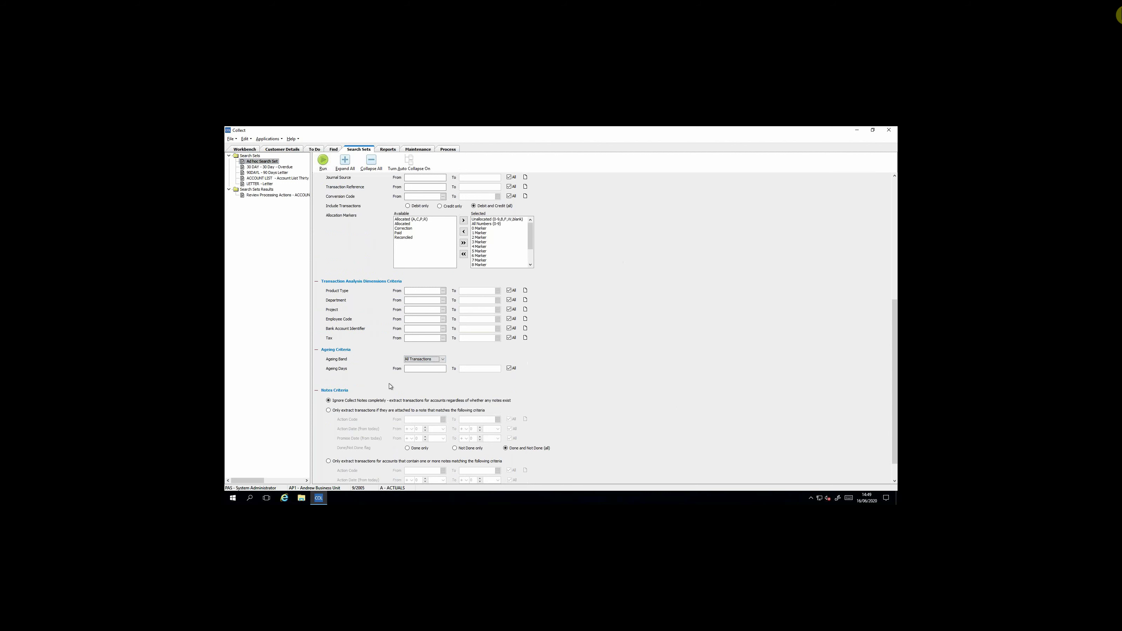
Step: Extract only transactions attached to a note matching the criteria, with action code starting from LETTER1
click(329, 411)
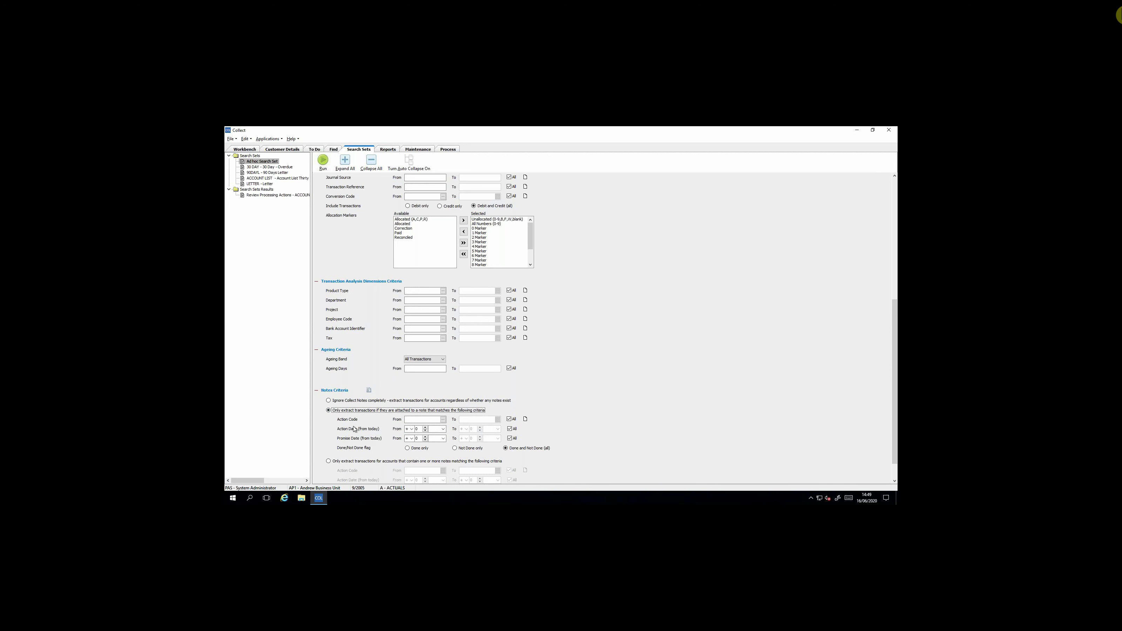
click(443, 420)
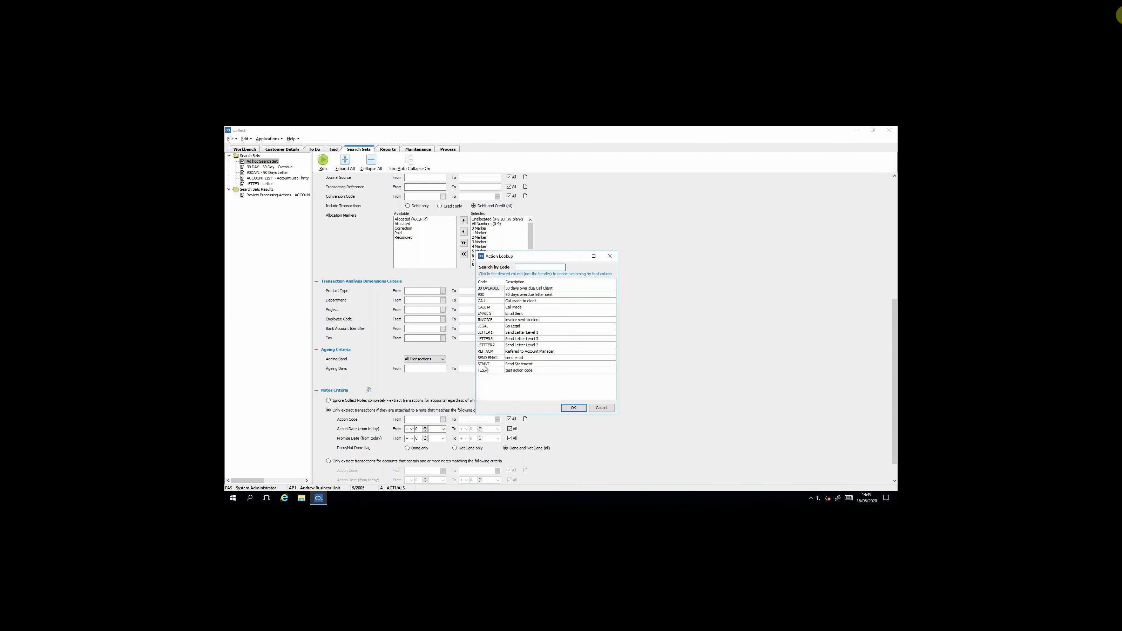
click(488, 333)
double_click(488, 333)
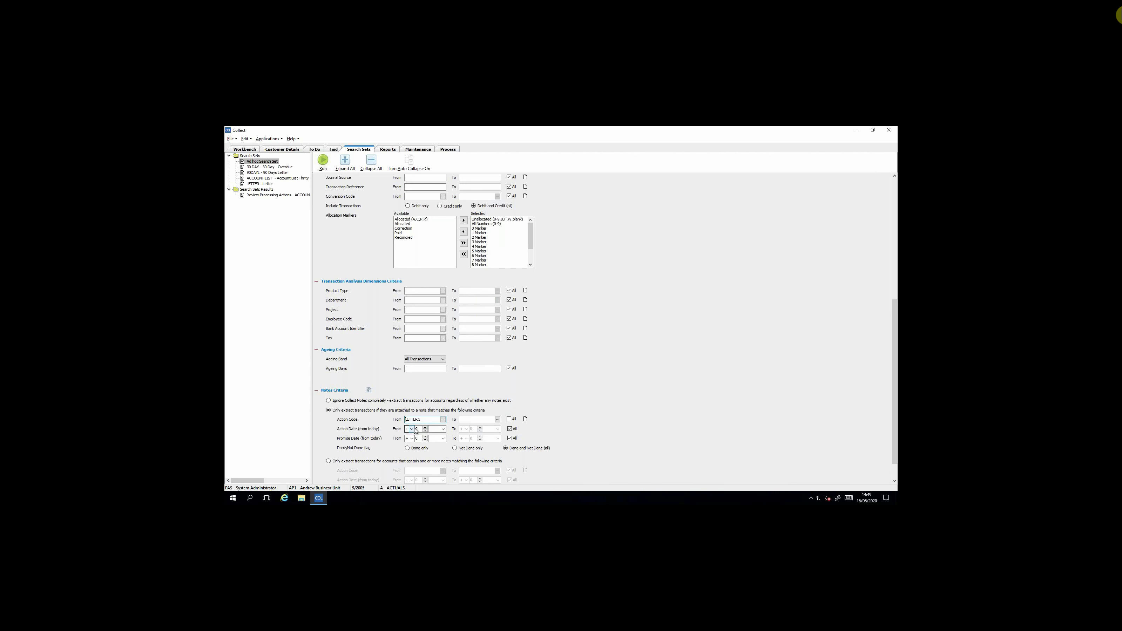
Step: Start the note's Action Date (from today) range at minus 1 and choose its time unit
click(407, 429)
key(minus)
key(Tab)
text(1)
key(Tab)
click(444, 431)
click(435, 442)
Step: Open the Ageing Summary Report and set the From account code to the European Guidance Systems account
click(244, 149)
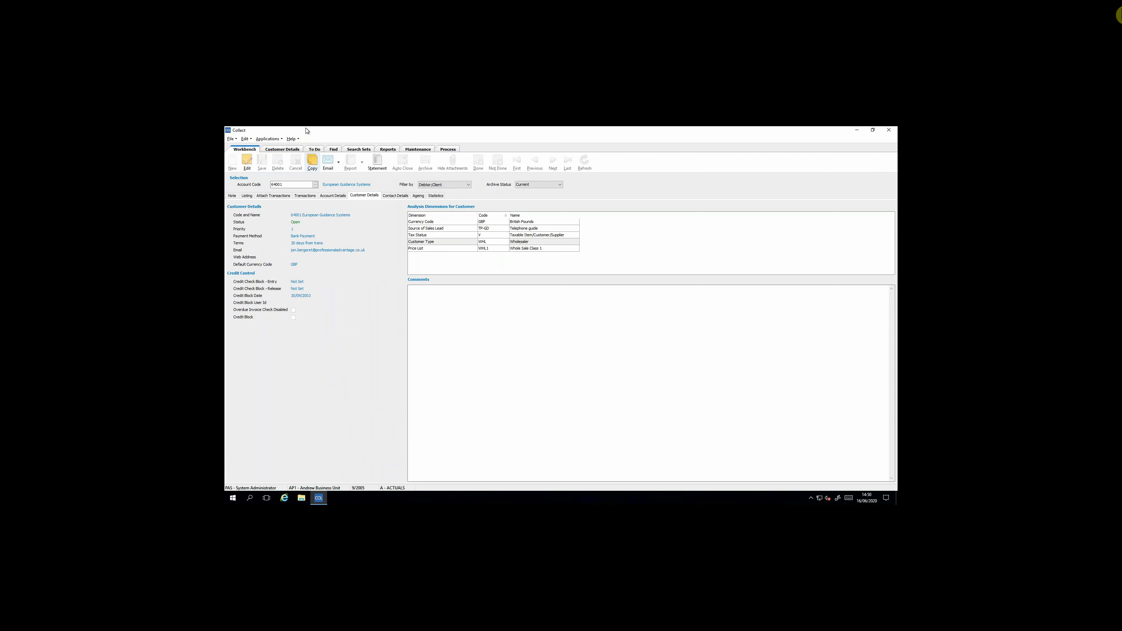
click(390, 150)
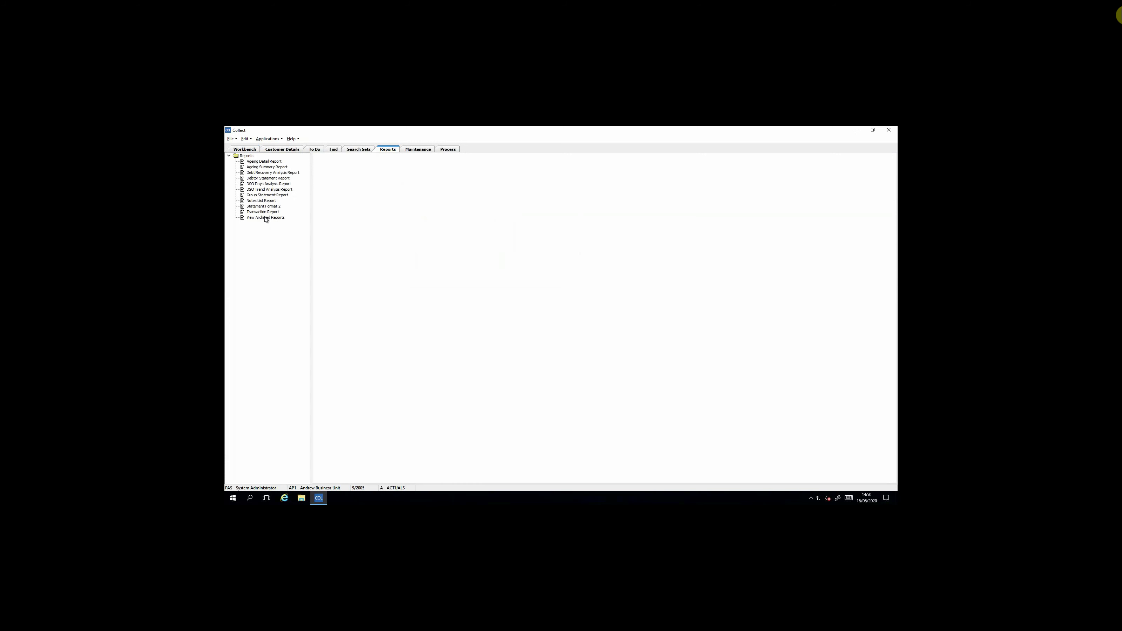
click(264, 167)
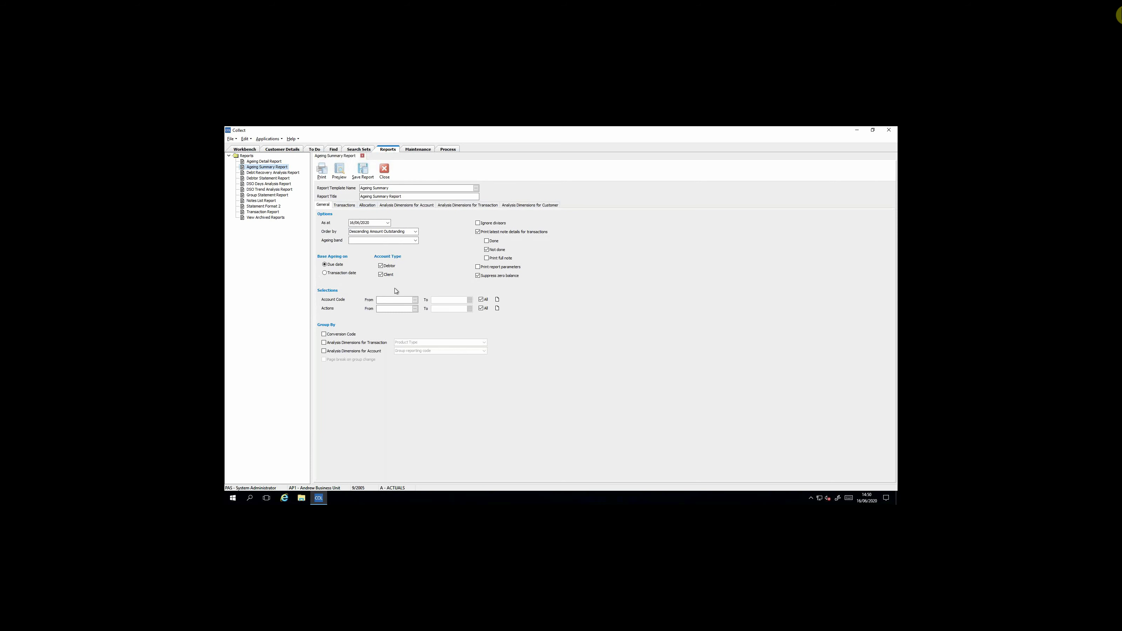
click(416, 300)
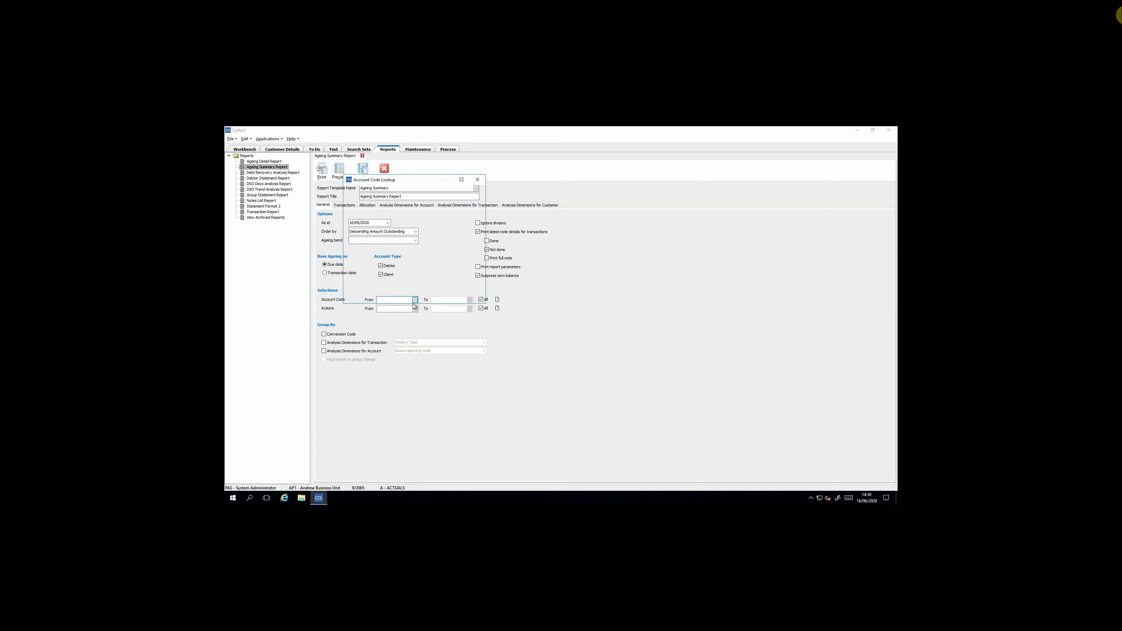
double_click(360, 214)
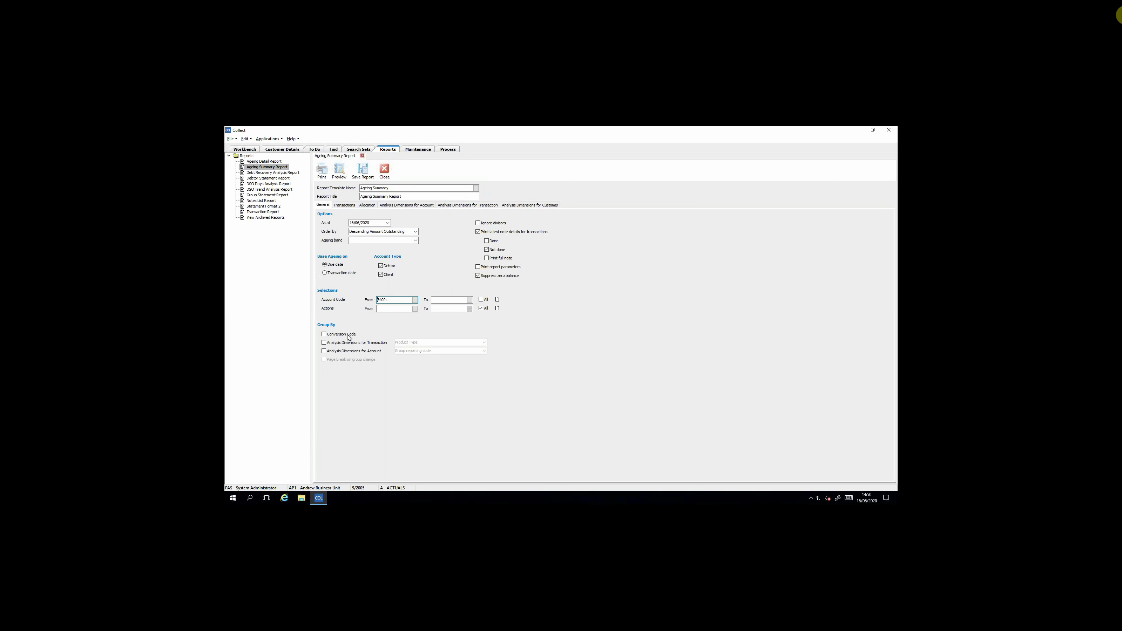
Step: Preview the Ageing Summary Report, look through its first page and close the preview
click(338, 174)
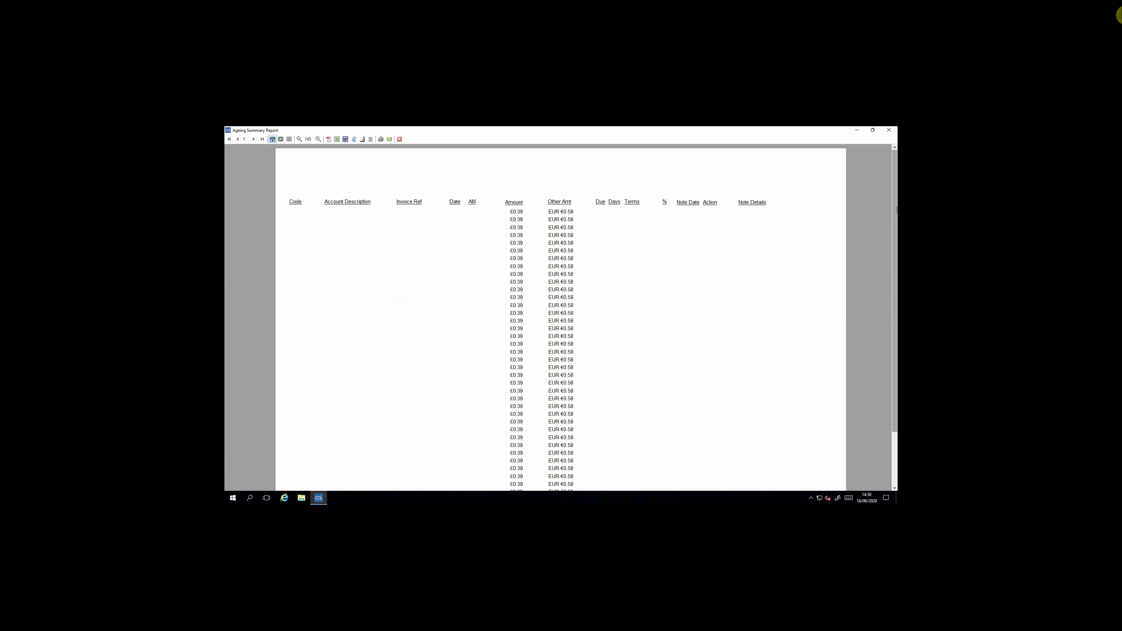
scroll(895, 211, down, 3)
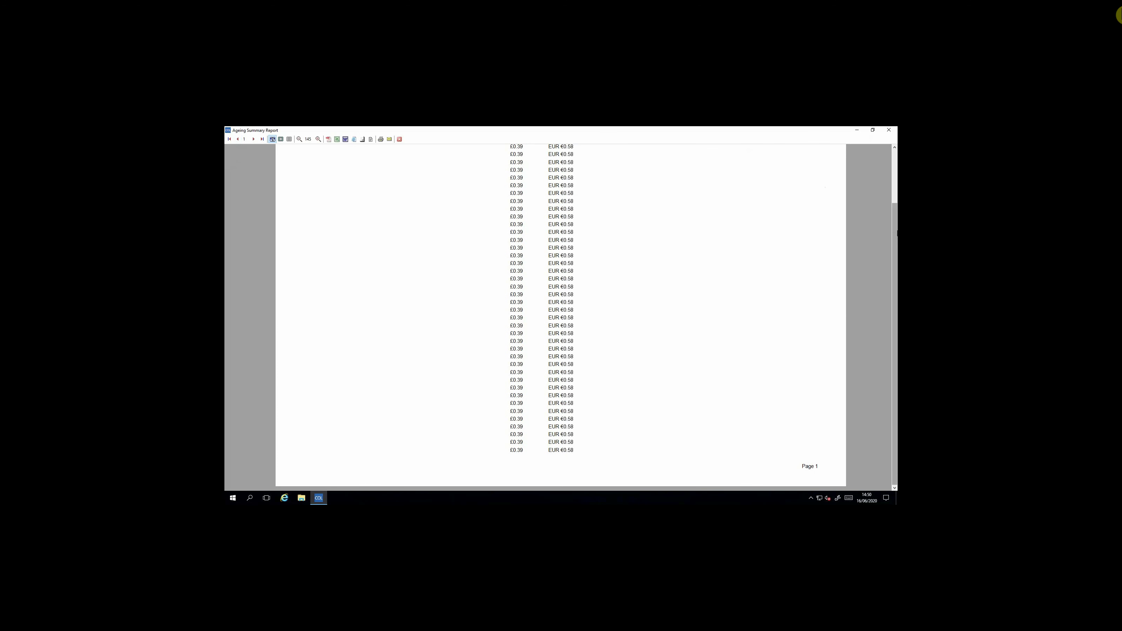
scroll(895, 196, up, 3)
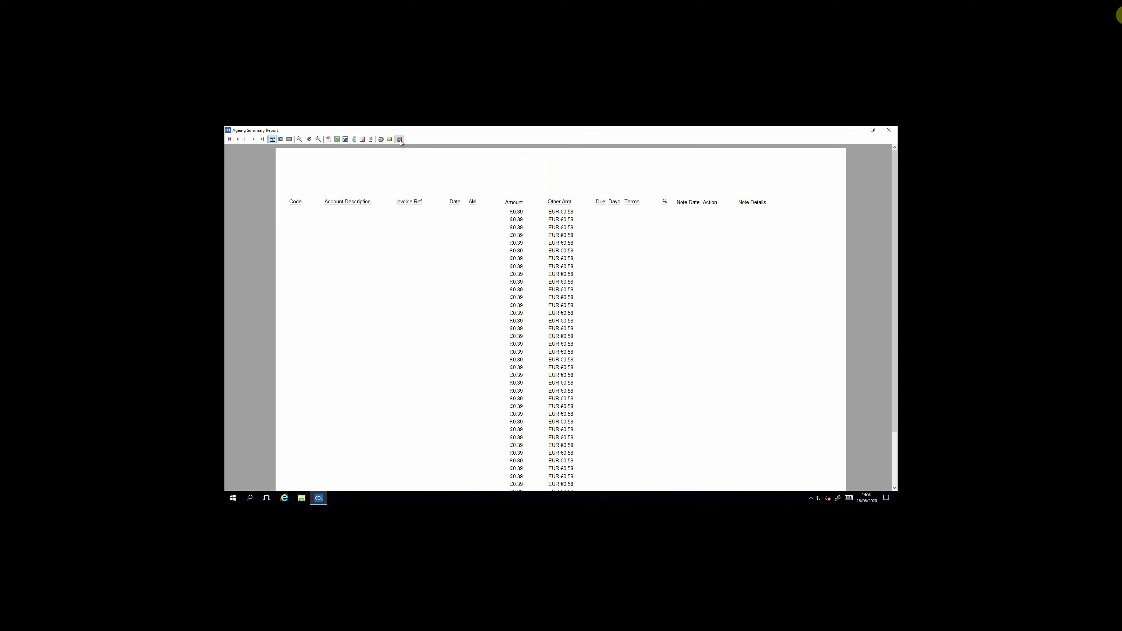
click(399, 140)
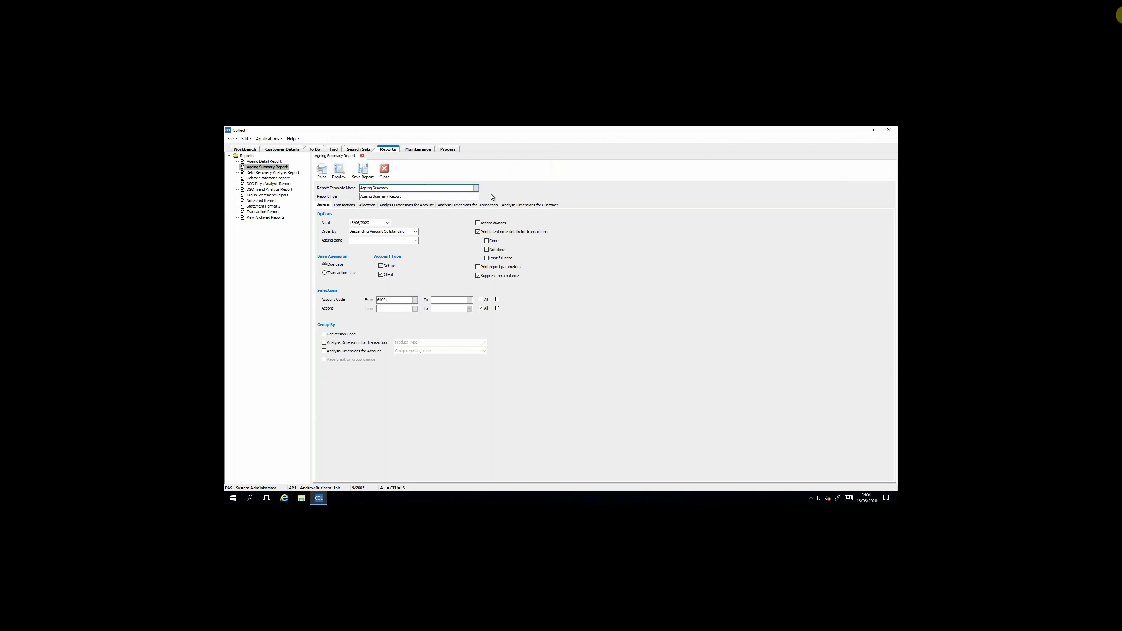
Step: Switch the report template to Debtors Ageing Summary, base ageing on transaction date, and keep the latest note details without the Not done restriction
click(476, 188)
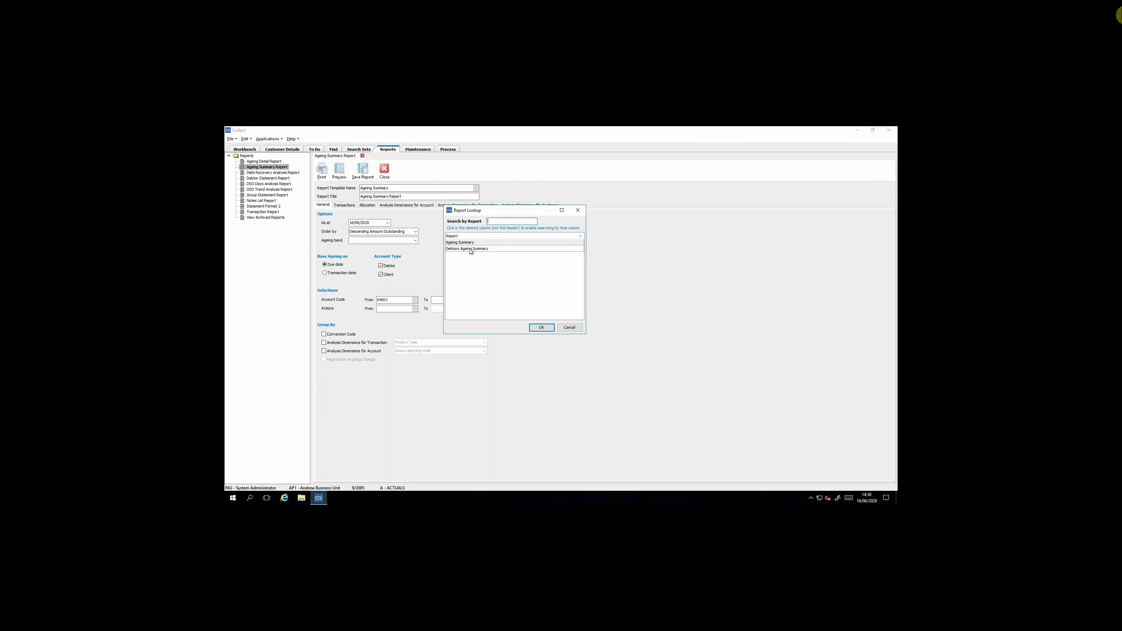
double_click(471, 249)
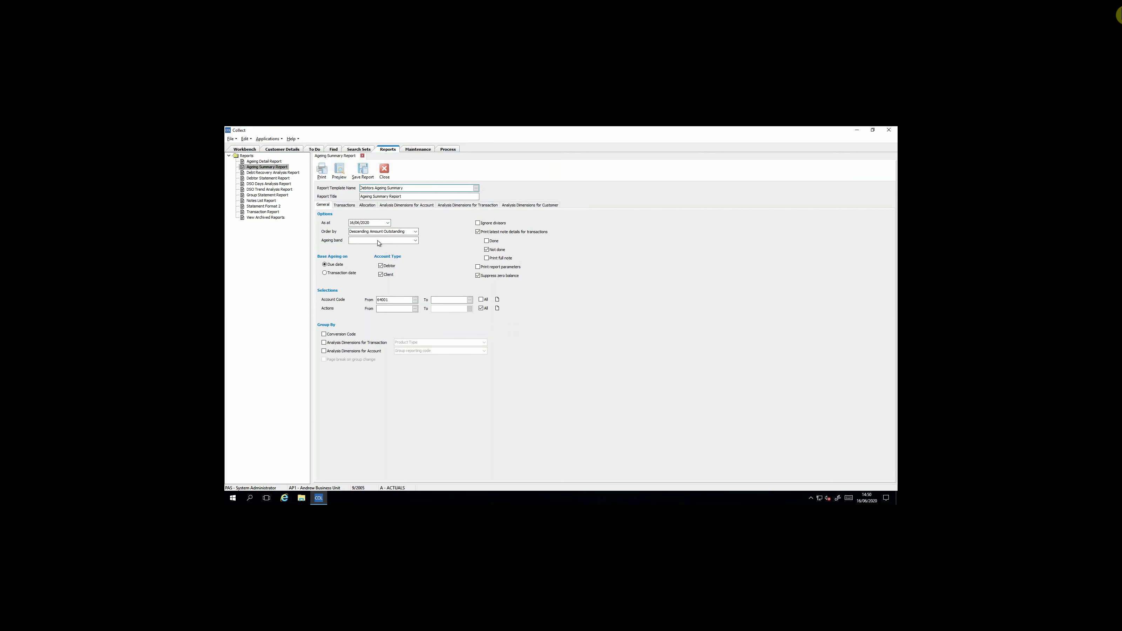
click(329, 274)
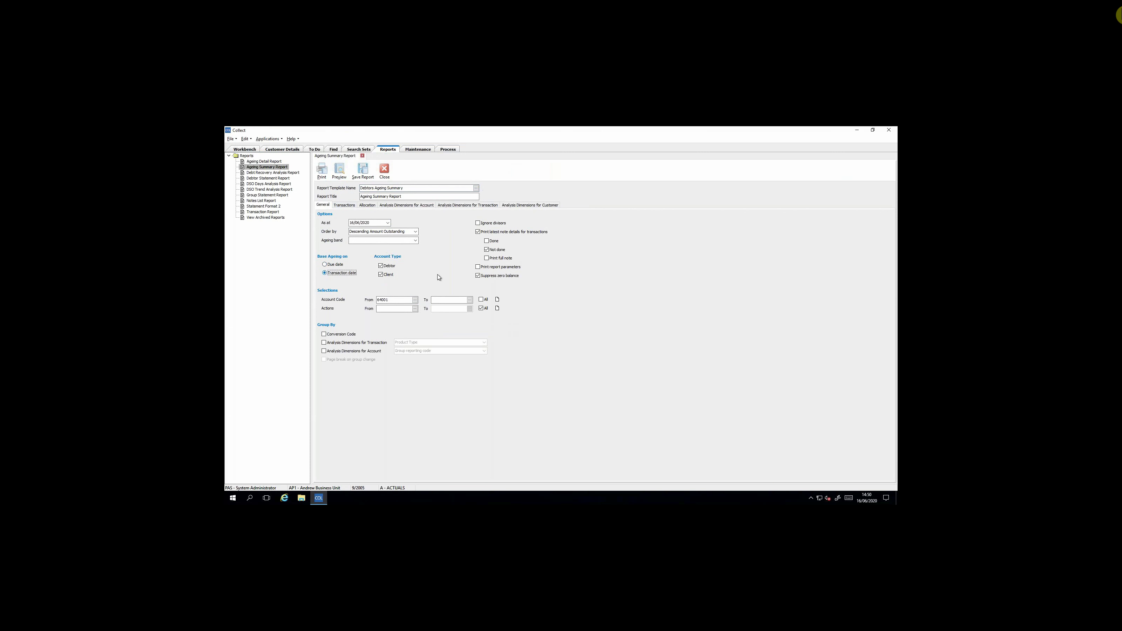
click(478, 231)
click(477, 232)
Step: Preview the report with the Debtors Ageing Summary template, examine its first four pages and close the preview
click(339, 170)
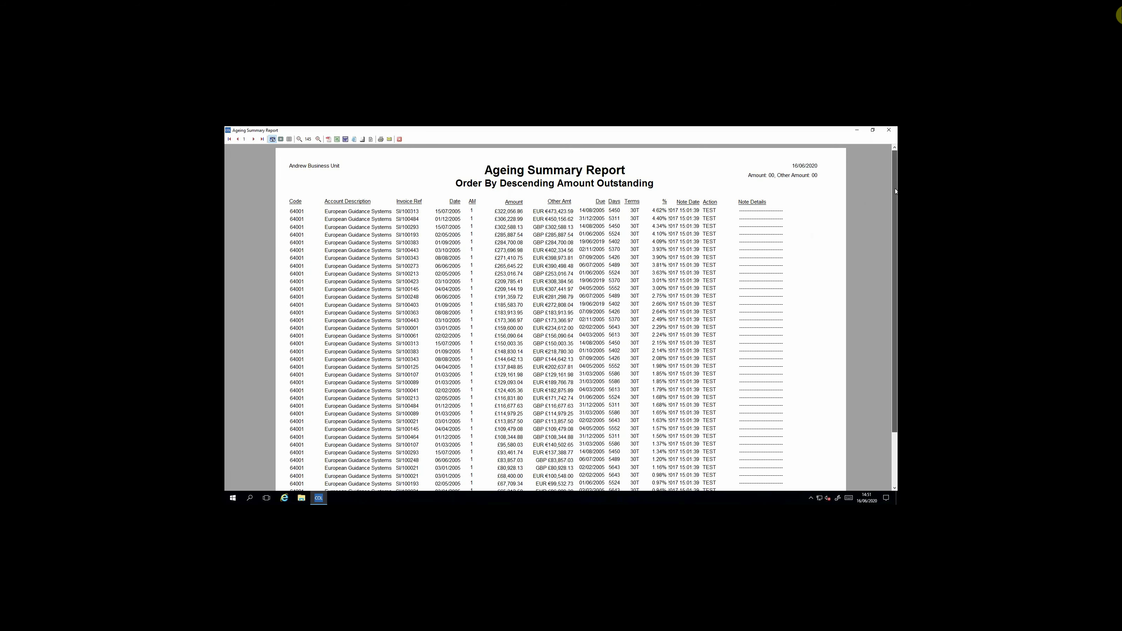
scroll(893, 207, down, 3)
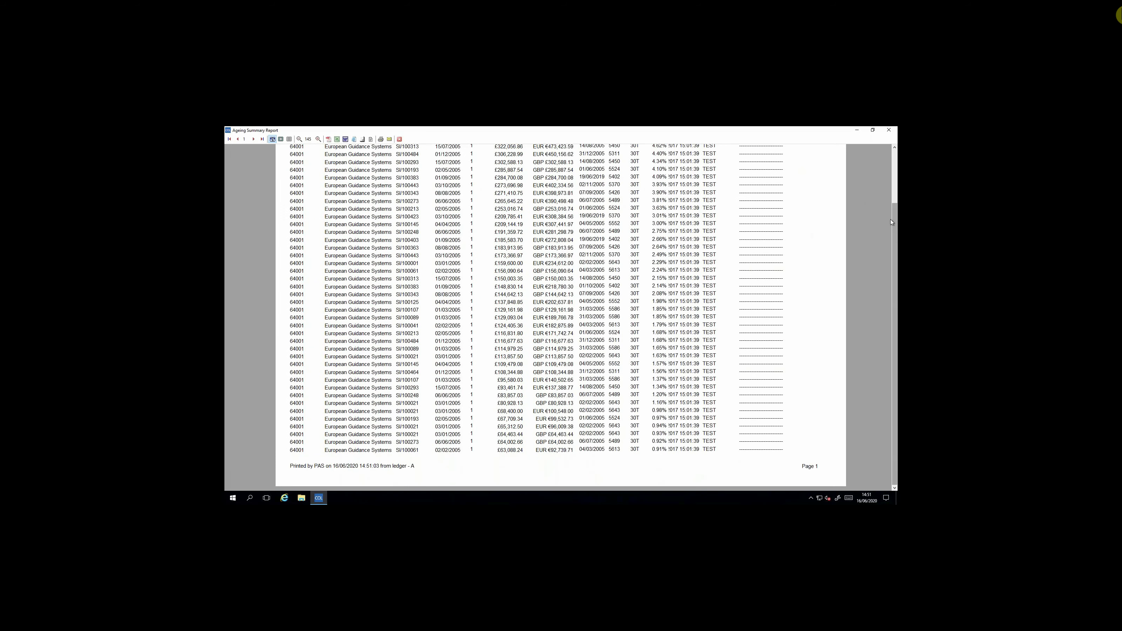
scroll(891, 216, up, 1)
scroll(891, 213, up, 1)
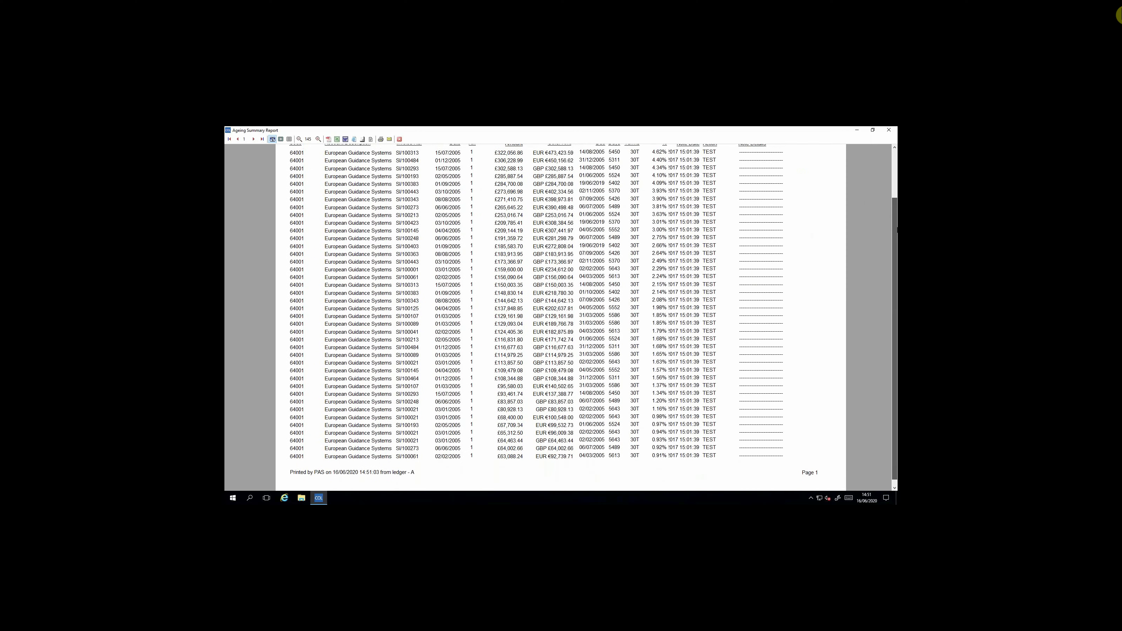
scroll(892, 221, up, 3)
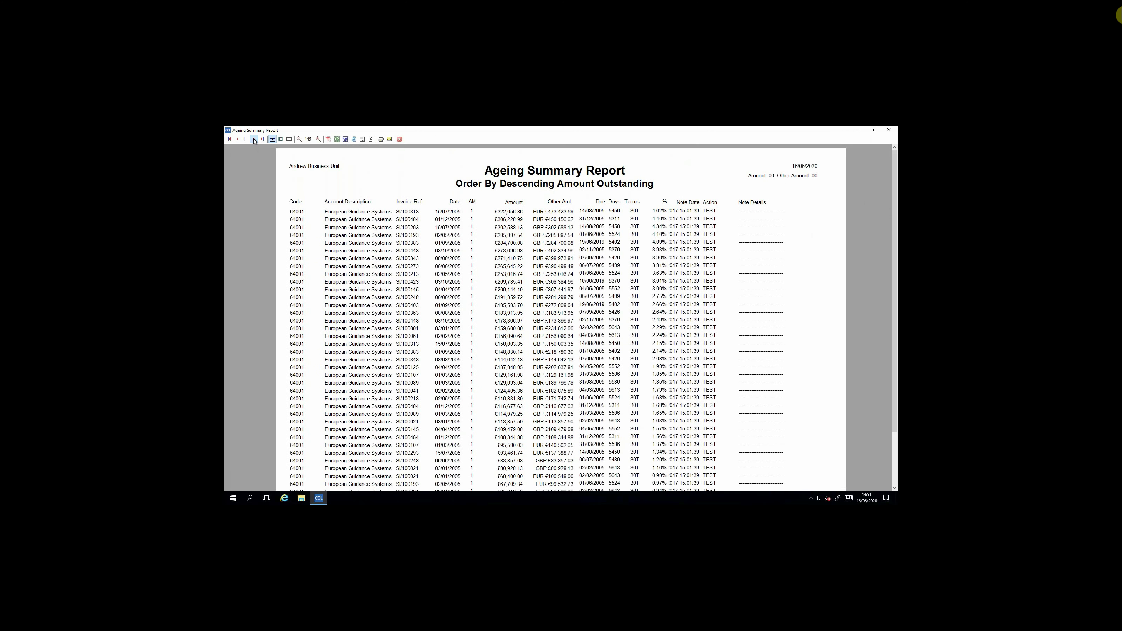
click(254, 139)
click(254, 139)
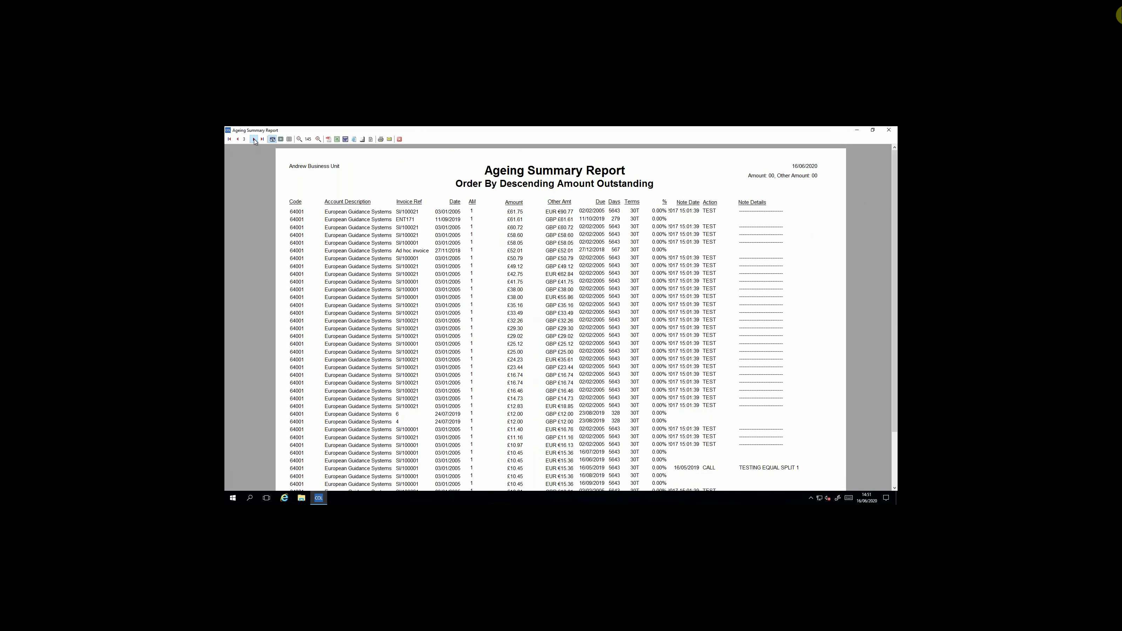
click(254, 139)
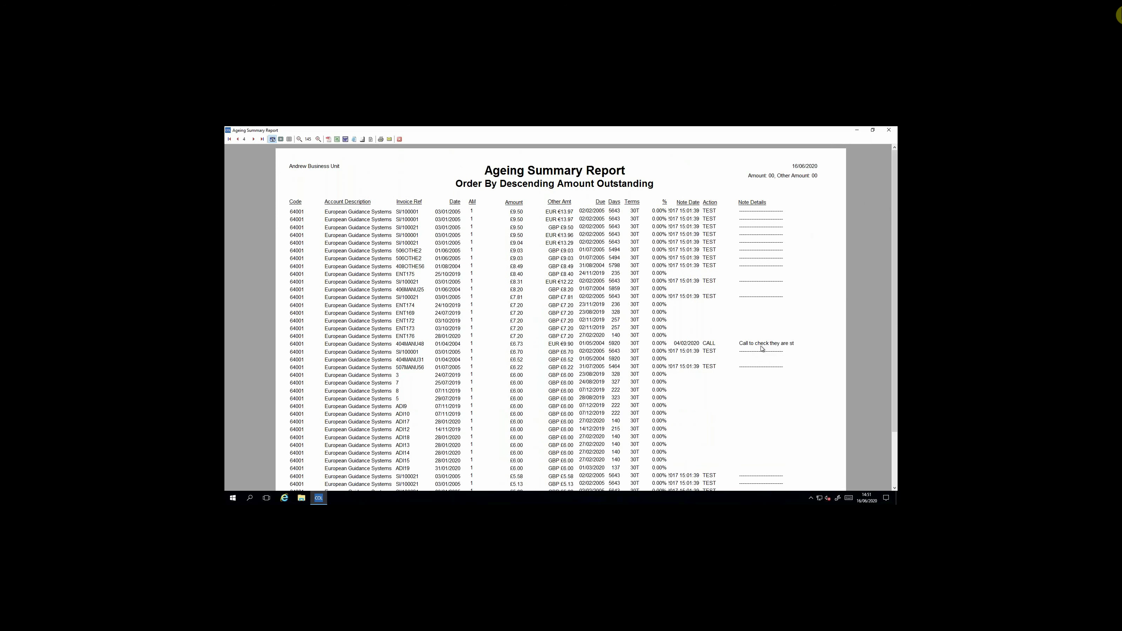
click(399, 140)
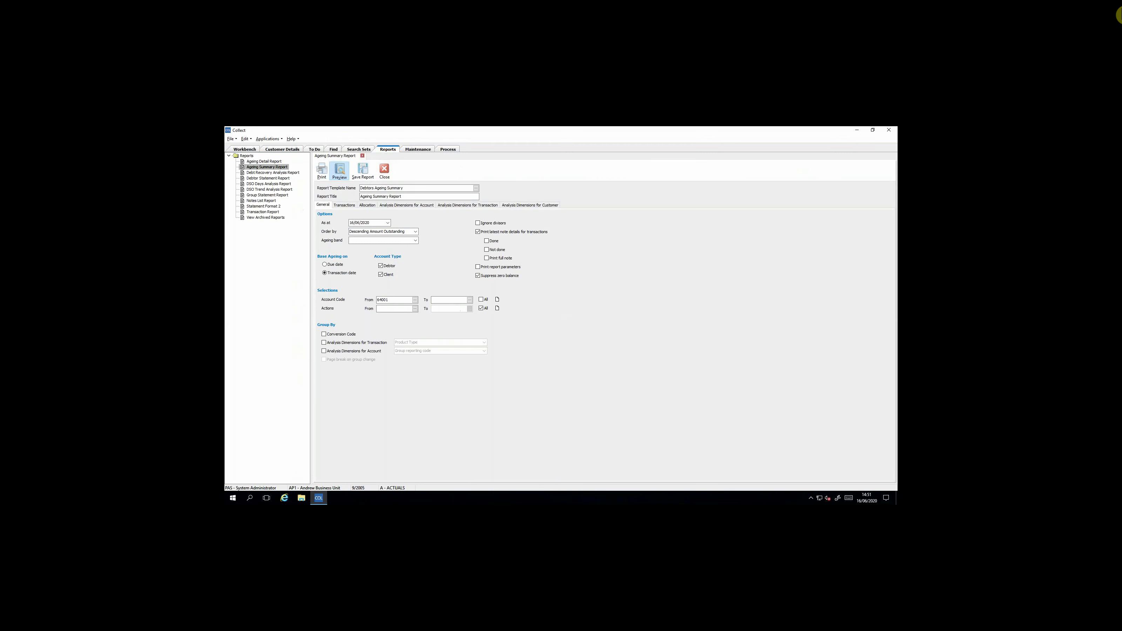
Step: Set the Debt Recovery Analysis Report to the European Guidance Systems account, preview it and close the preview
click(257, 173)
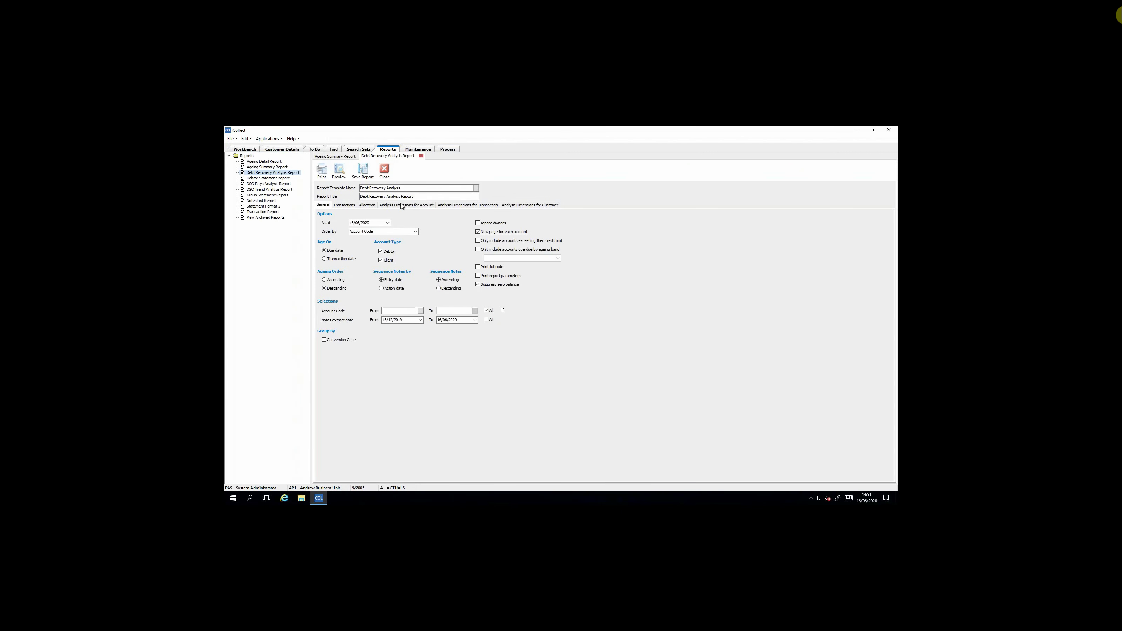
click(420, 311)
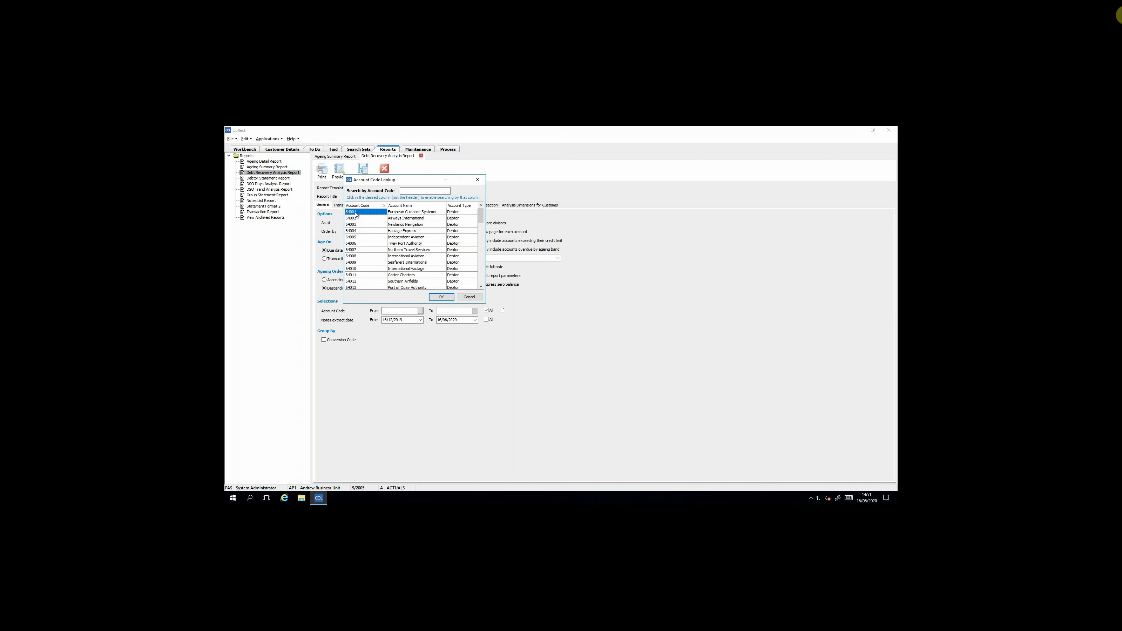
double_click(343, 213)
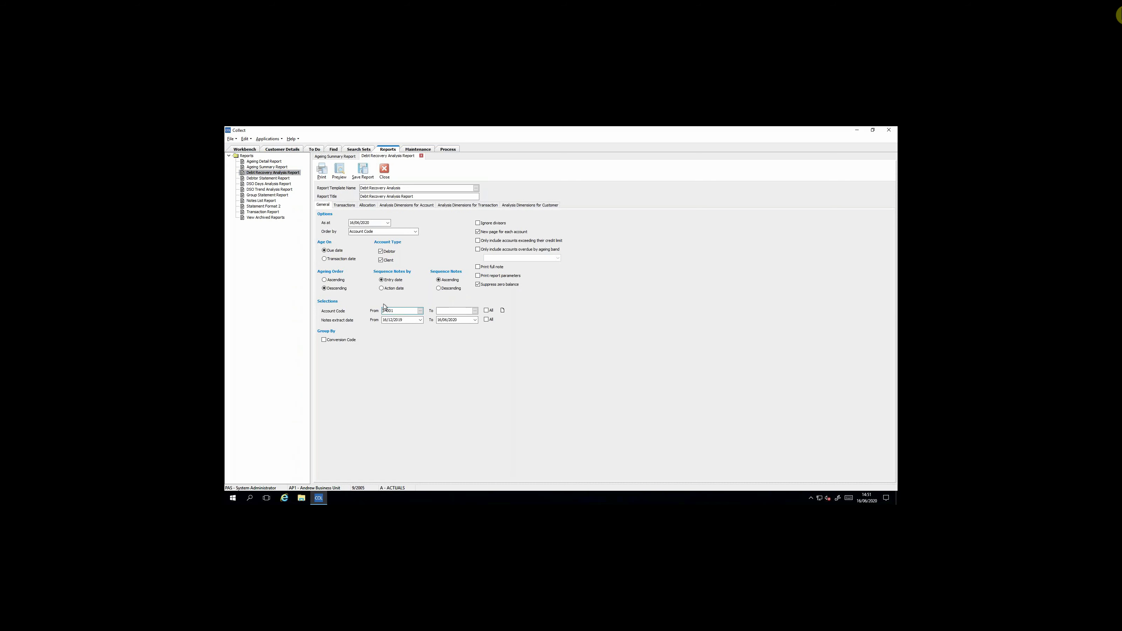
click(339, 171)
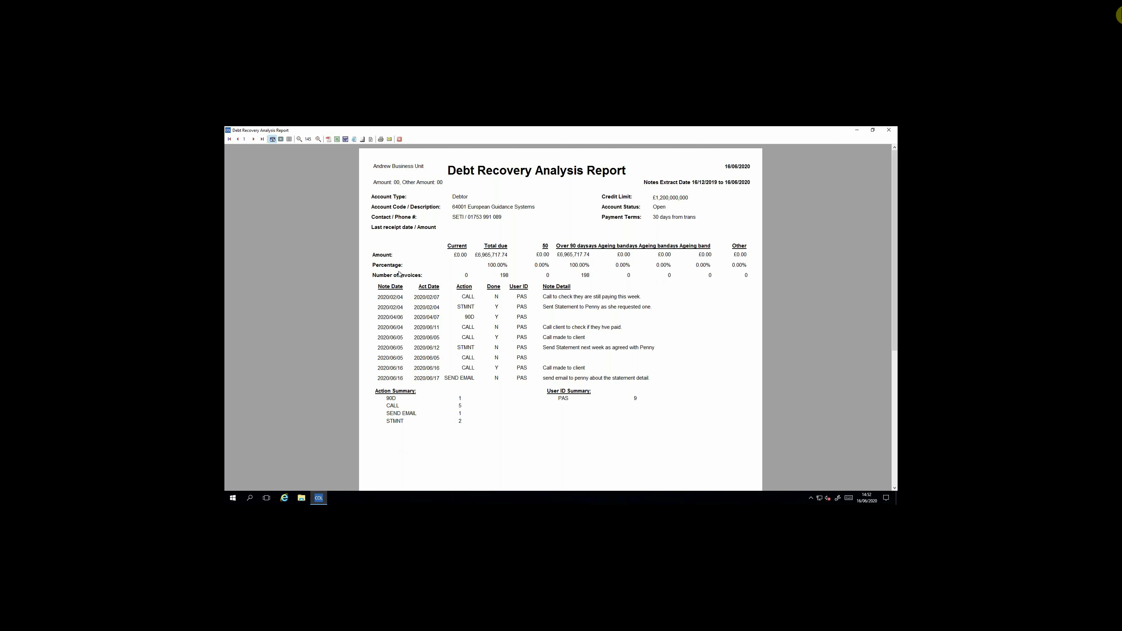
click(400, 140)
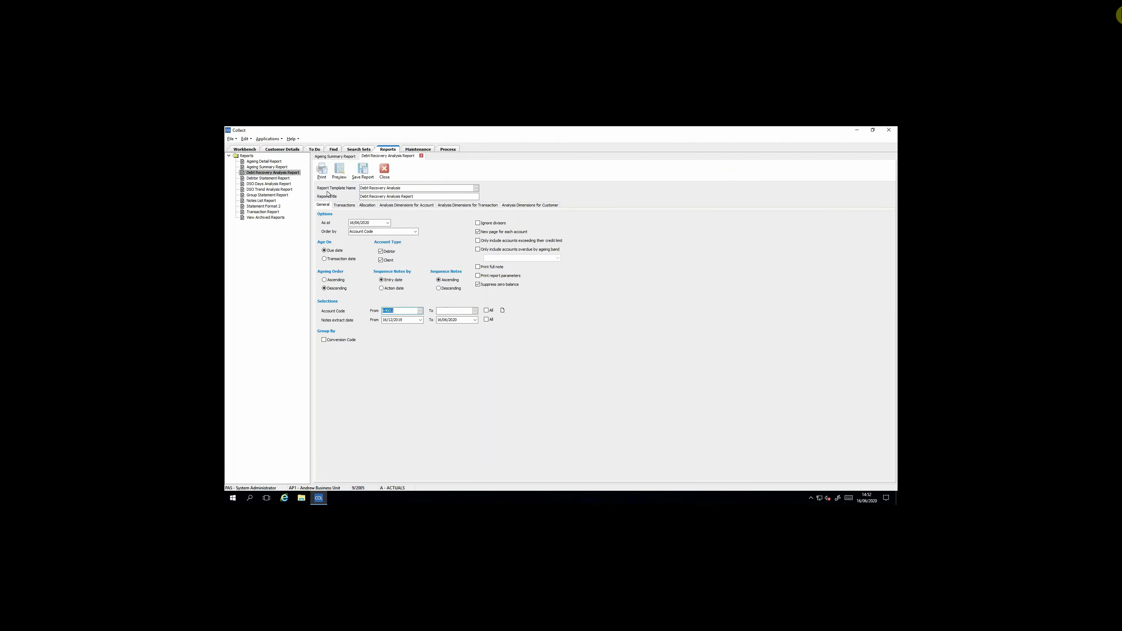
Step: Select customer details by analysis dimension and set the customer type to Direct
click(355, 153)
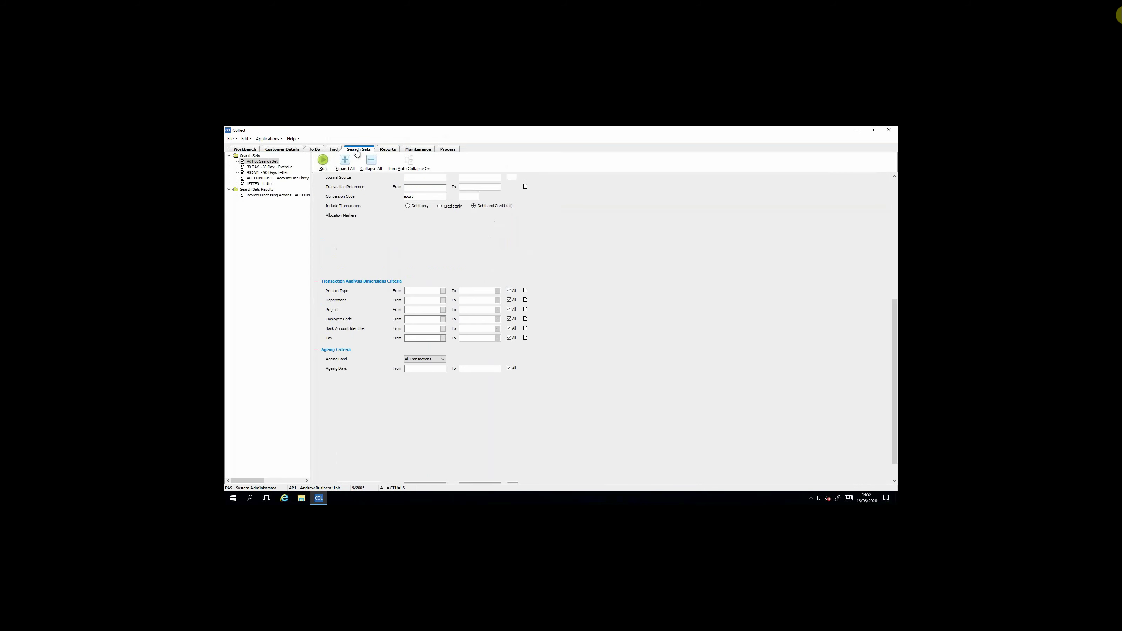
click(281, 149)
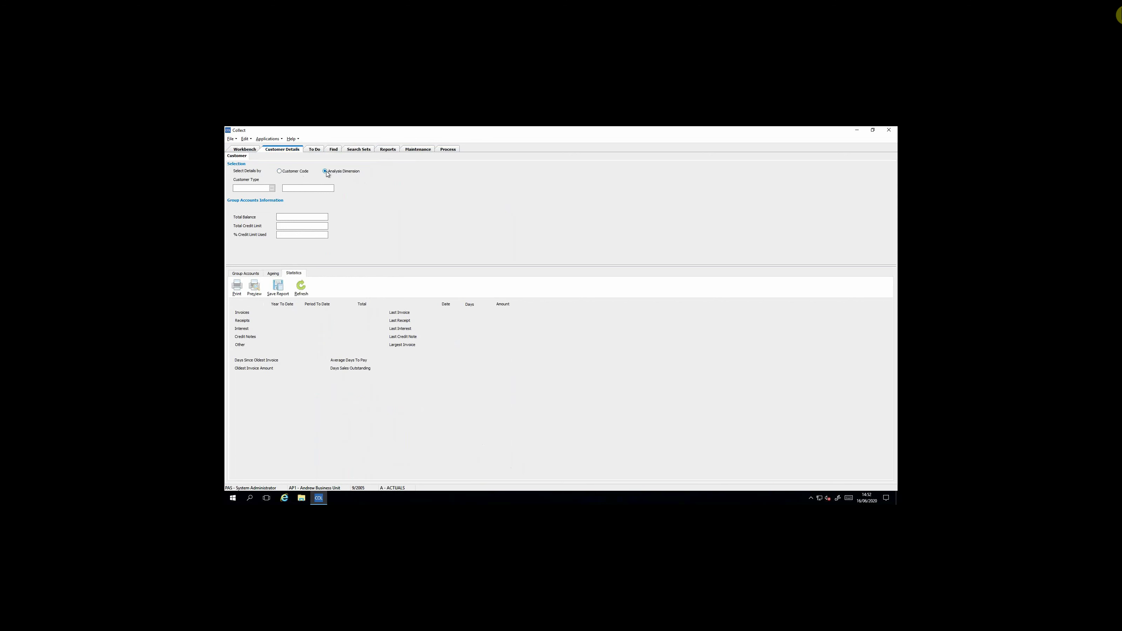
click(272, 188)
click(390, 238)
click(393, 225)
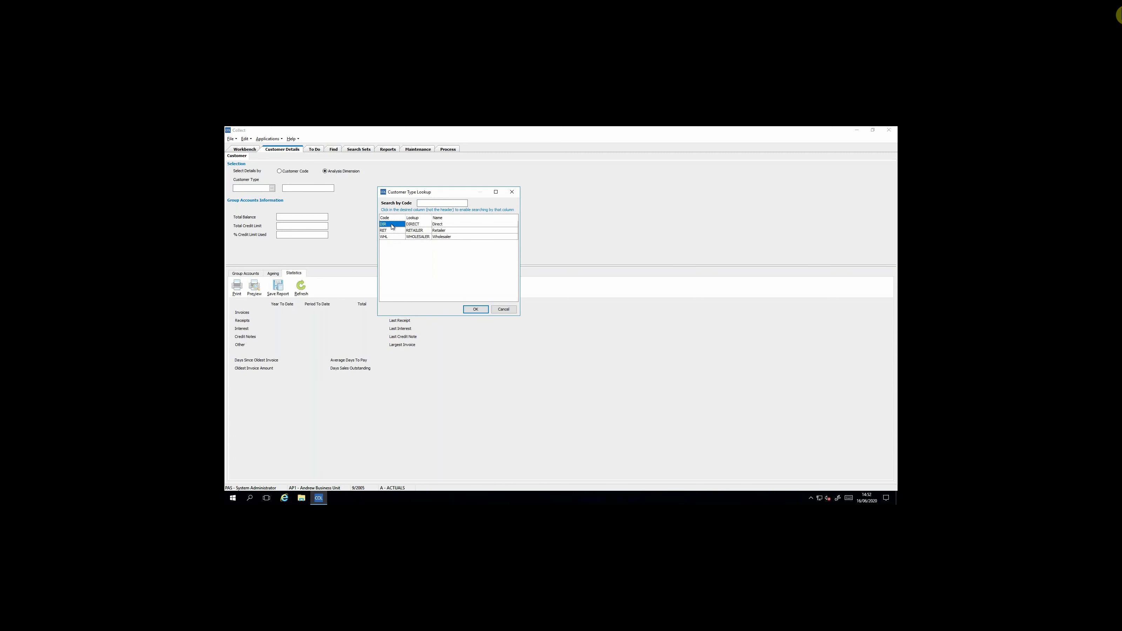
double_click(392, 225)
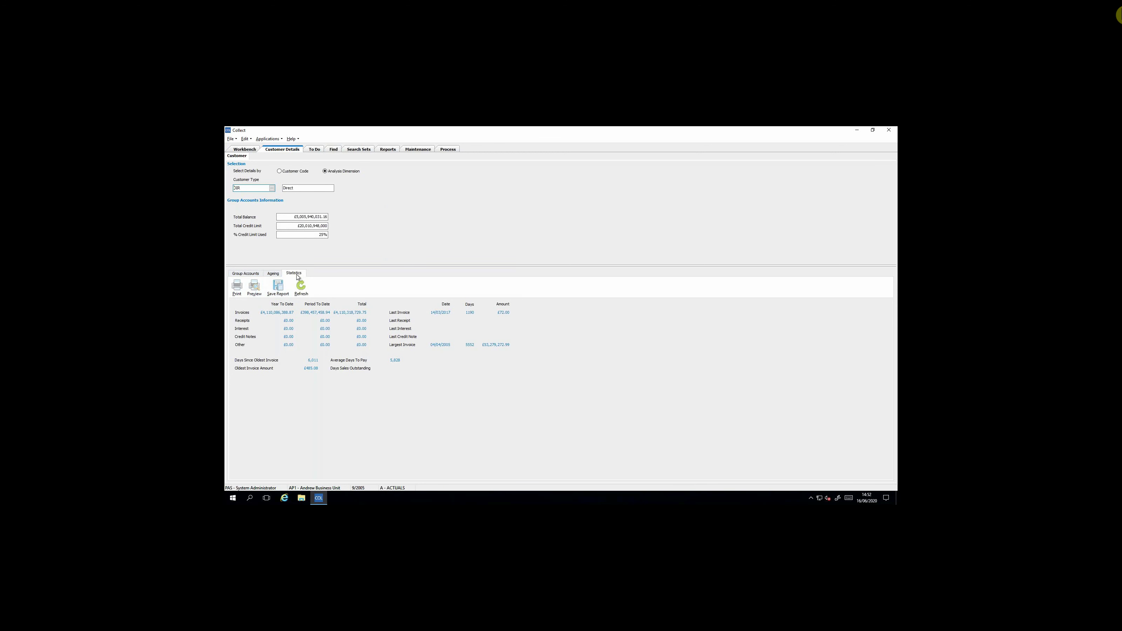
Step: Examine the ageing summary and the group accounts list for the Direct customer type
click(273, 273)
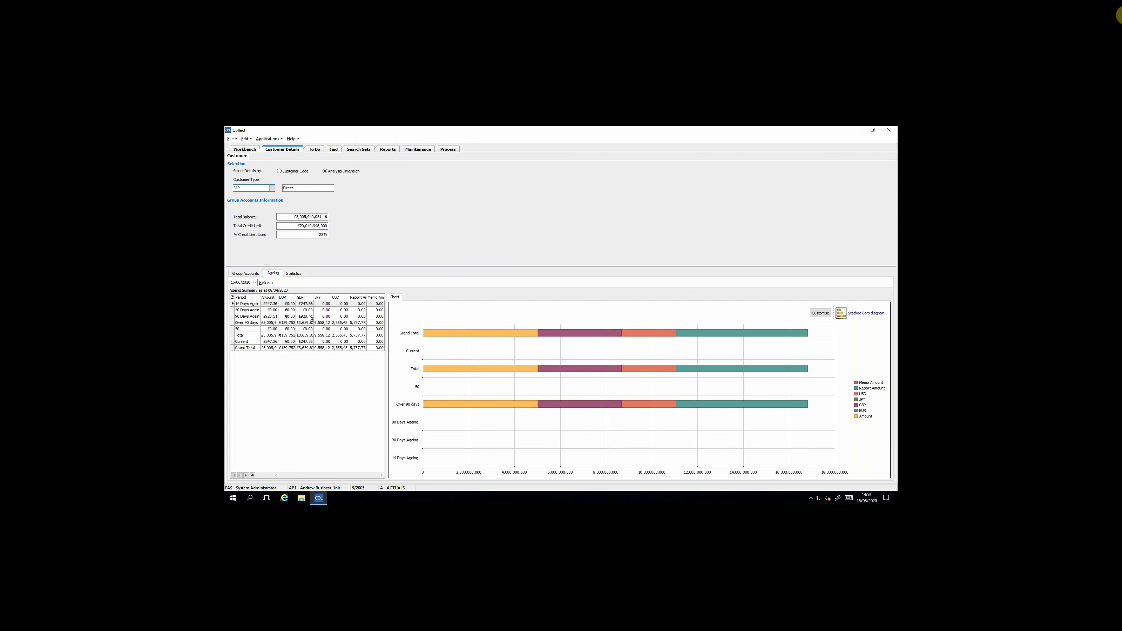
click(252, 274)
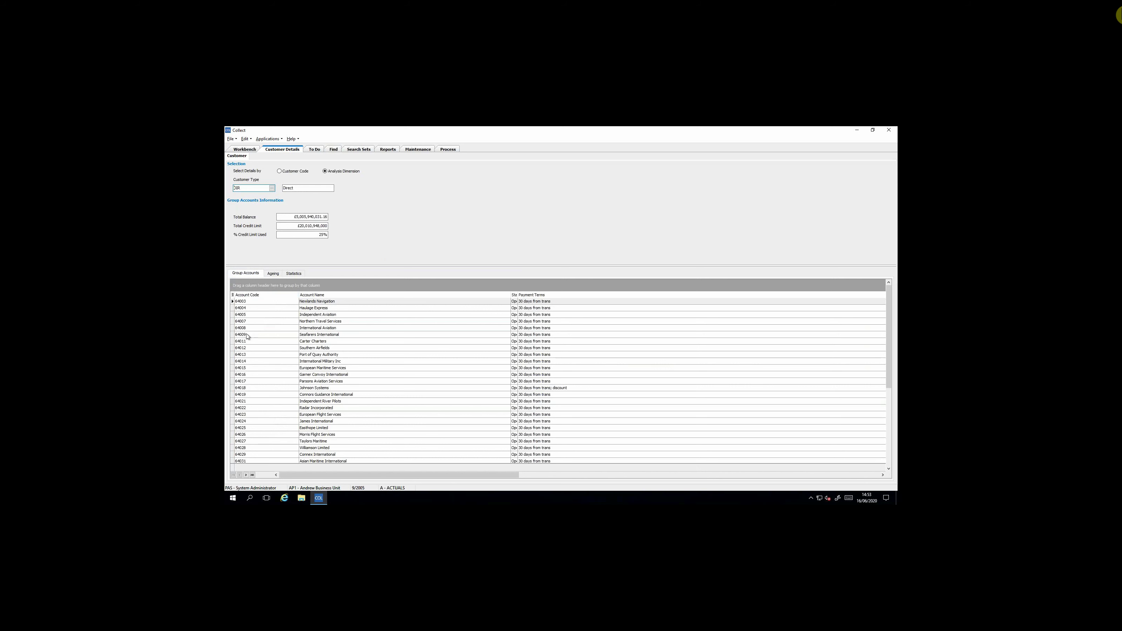
click(279, 274)
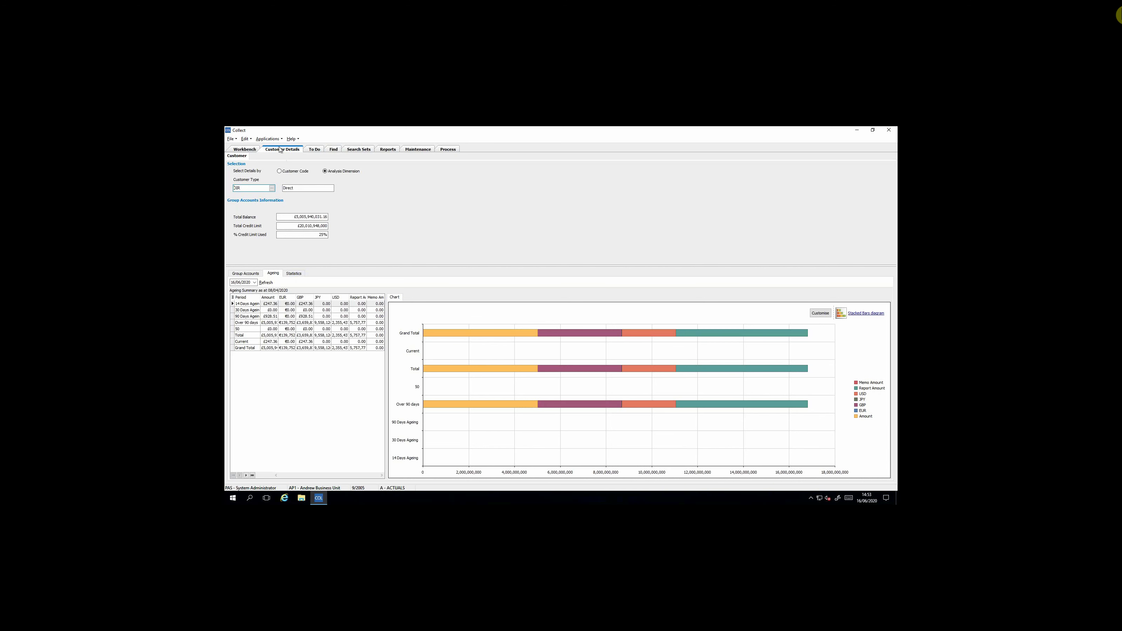
Step: Return to the Workbench and review the contact details and ageing of the European Guidance Systems account
click(251, 153)
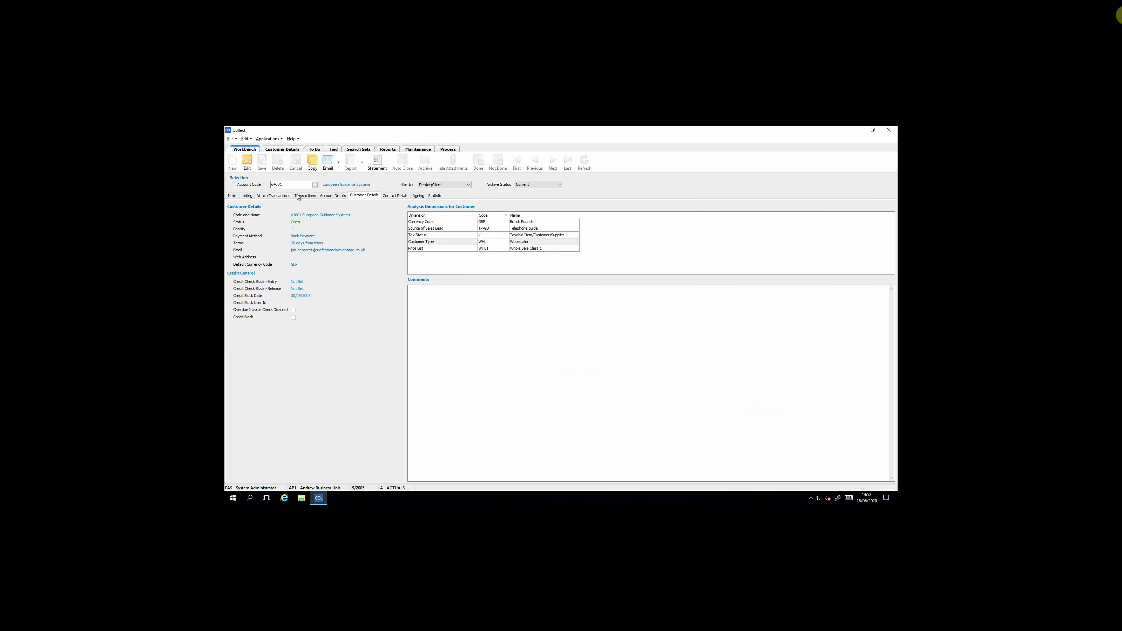
click(393, 197)
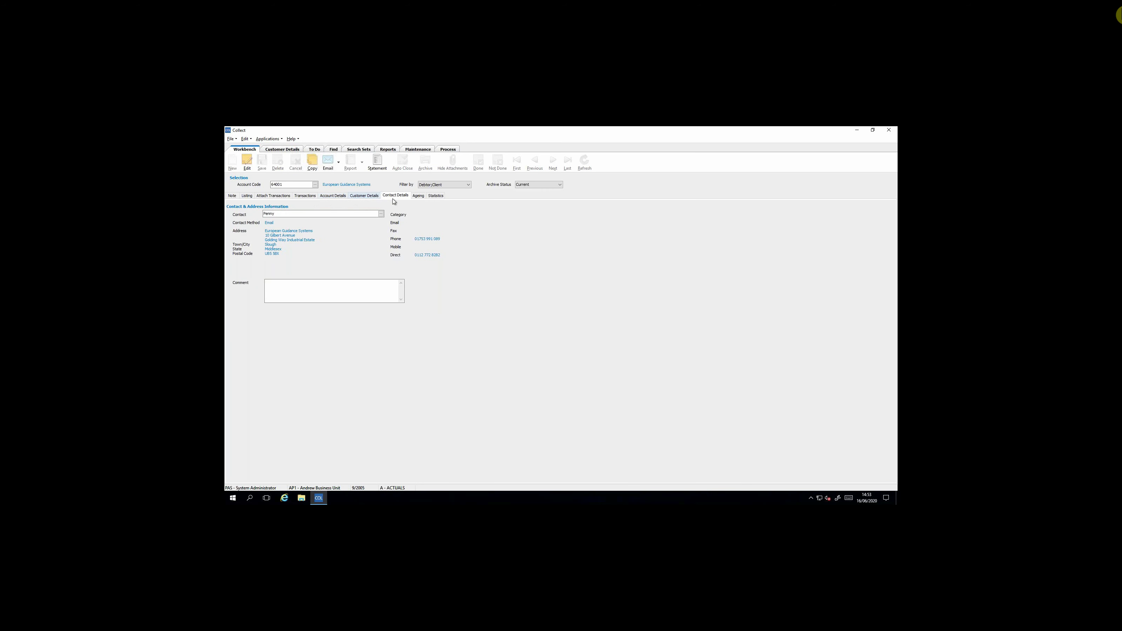
click(418, 196)
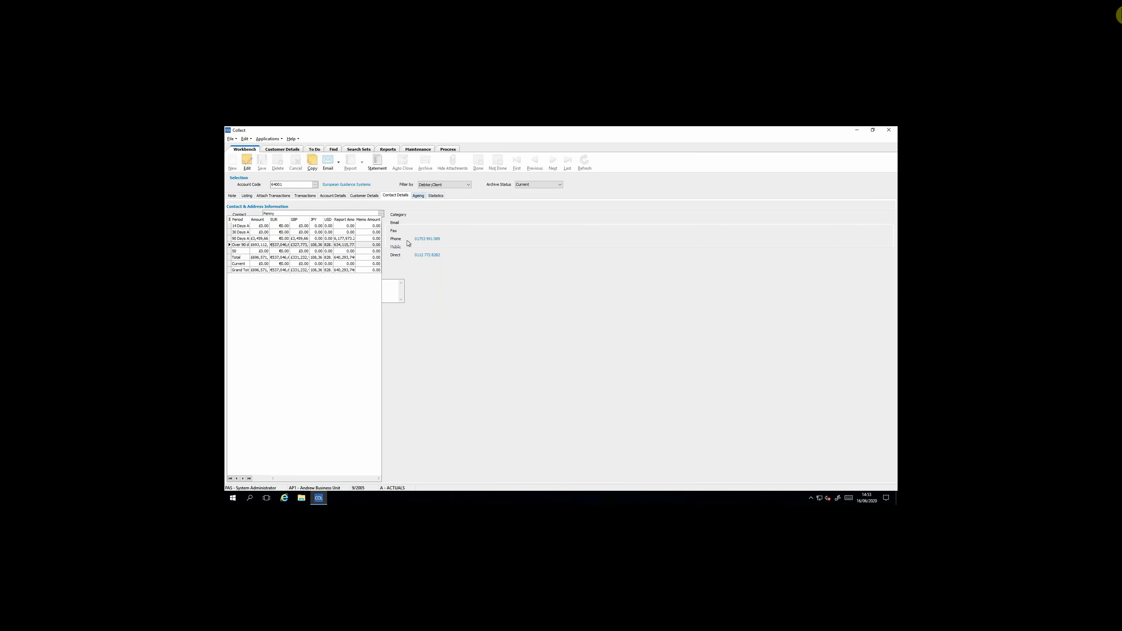